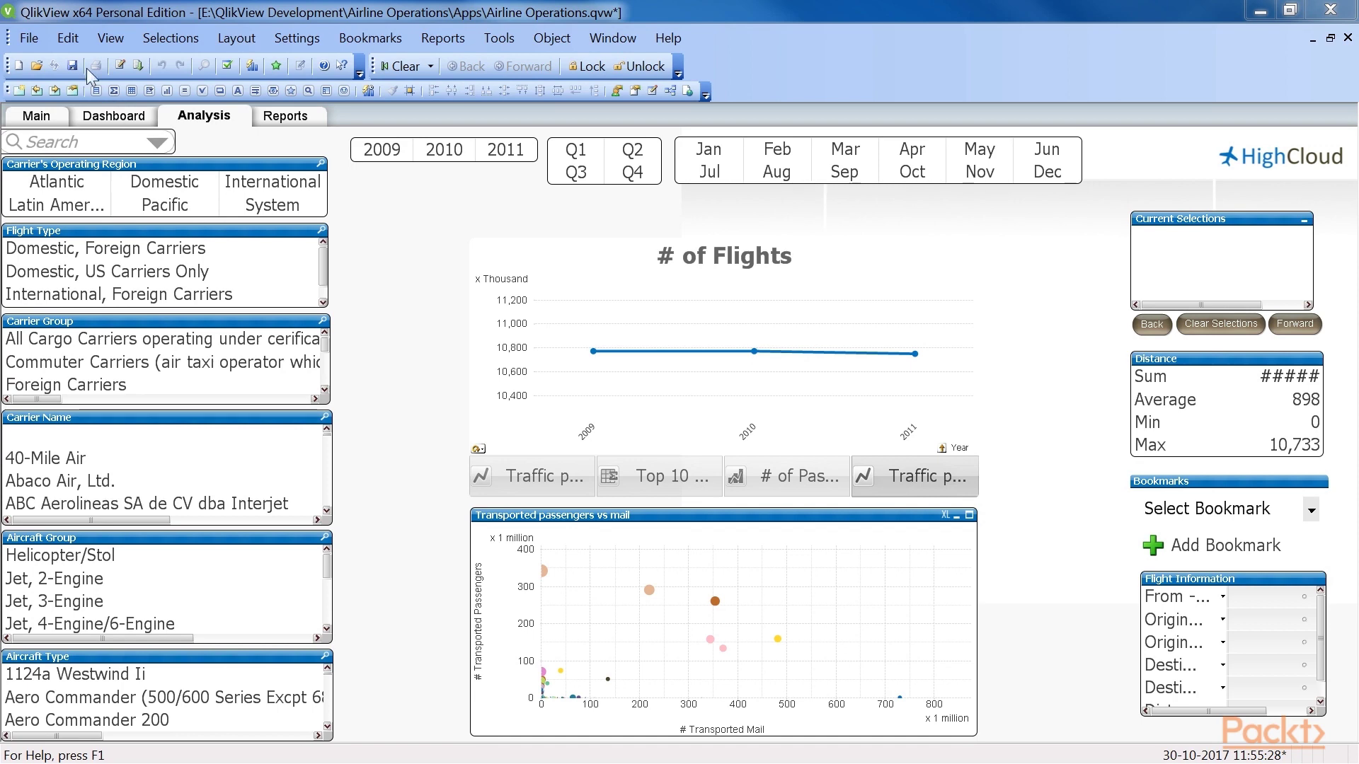
Step: Open the load script editor on its Main section with the SET separator statements
left_click(40, 44)
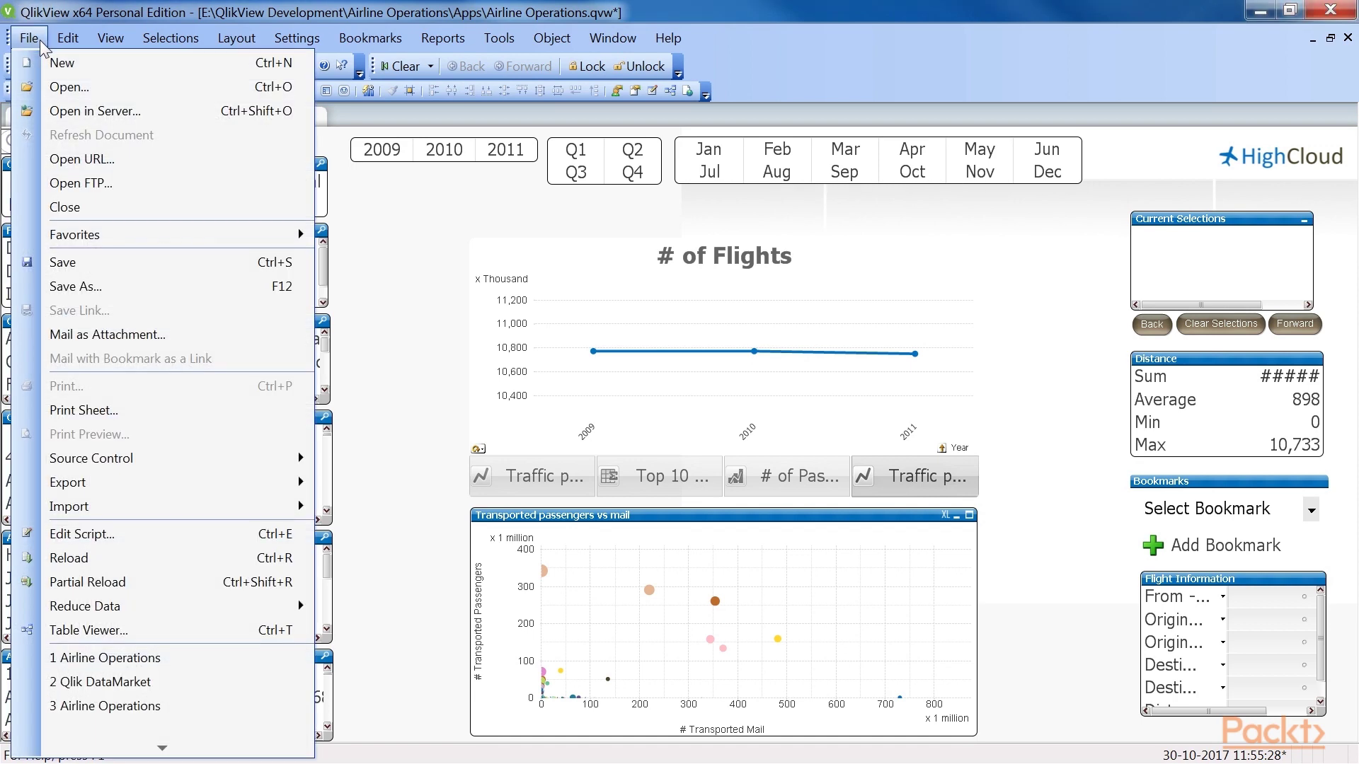
left_click(84, 534)
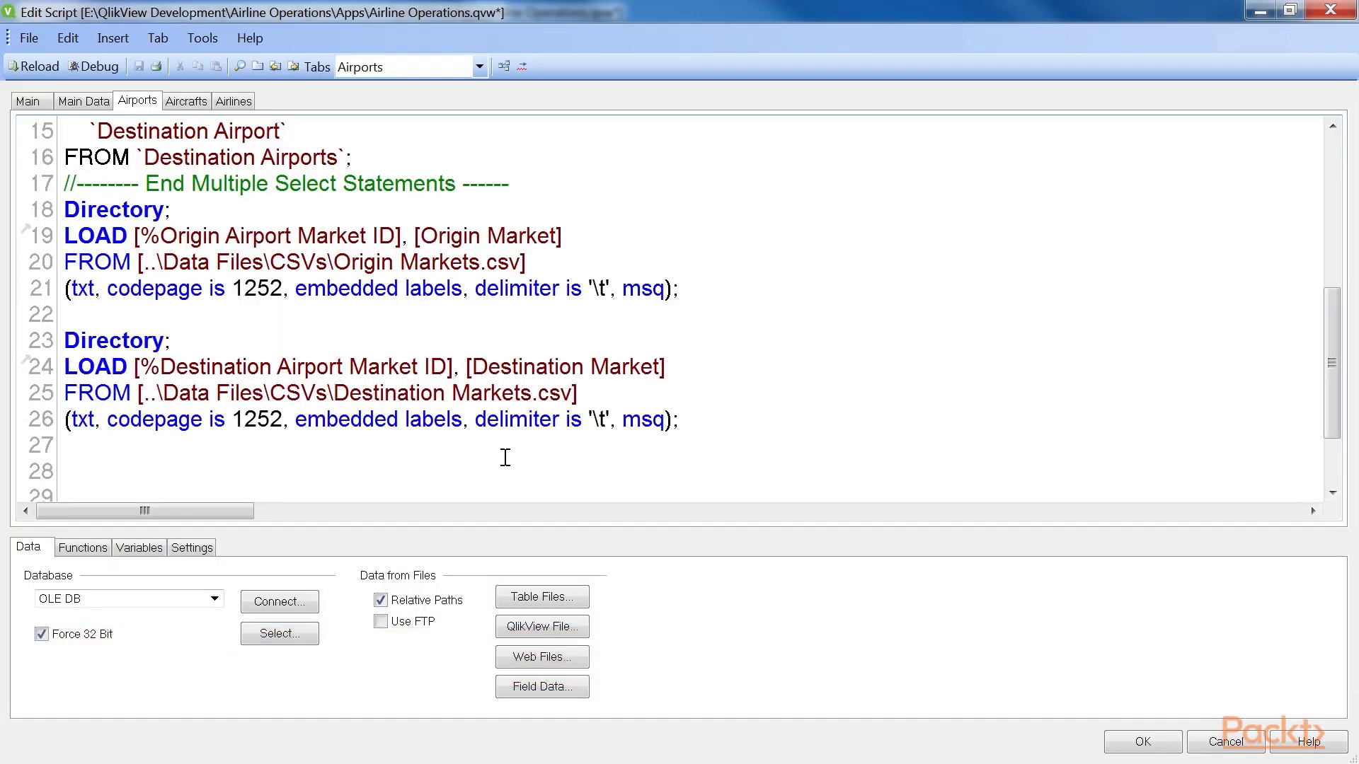
left_click(28, 101)
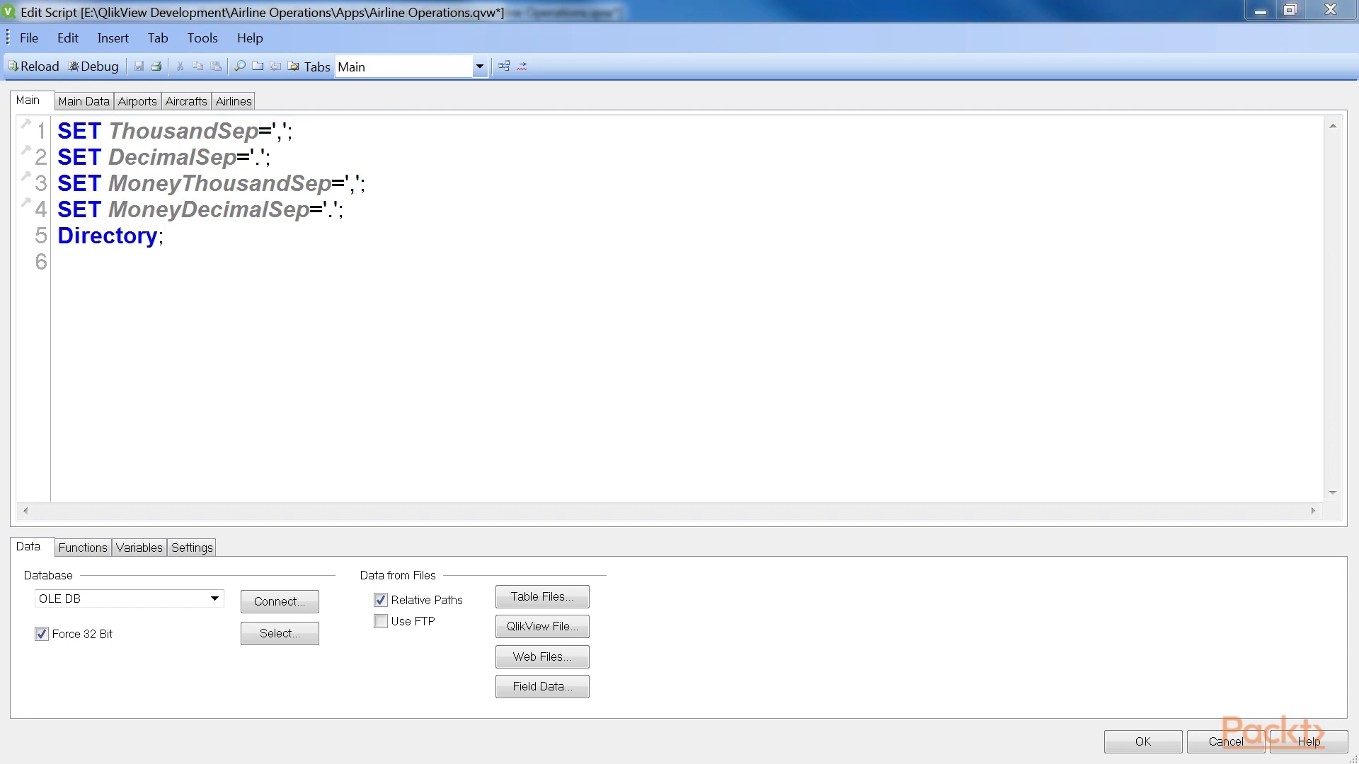
left_click(28, 37)
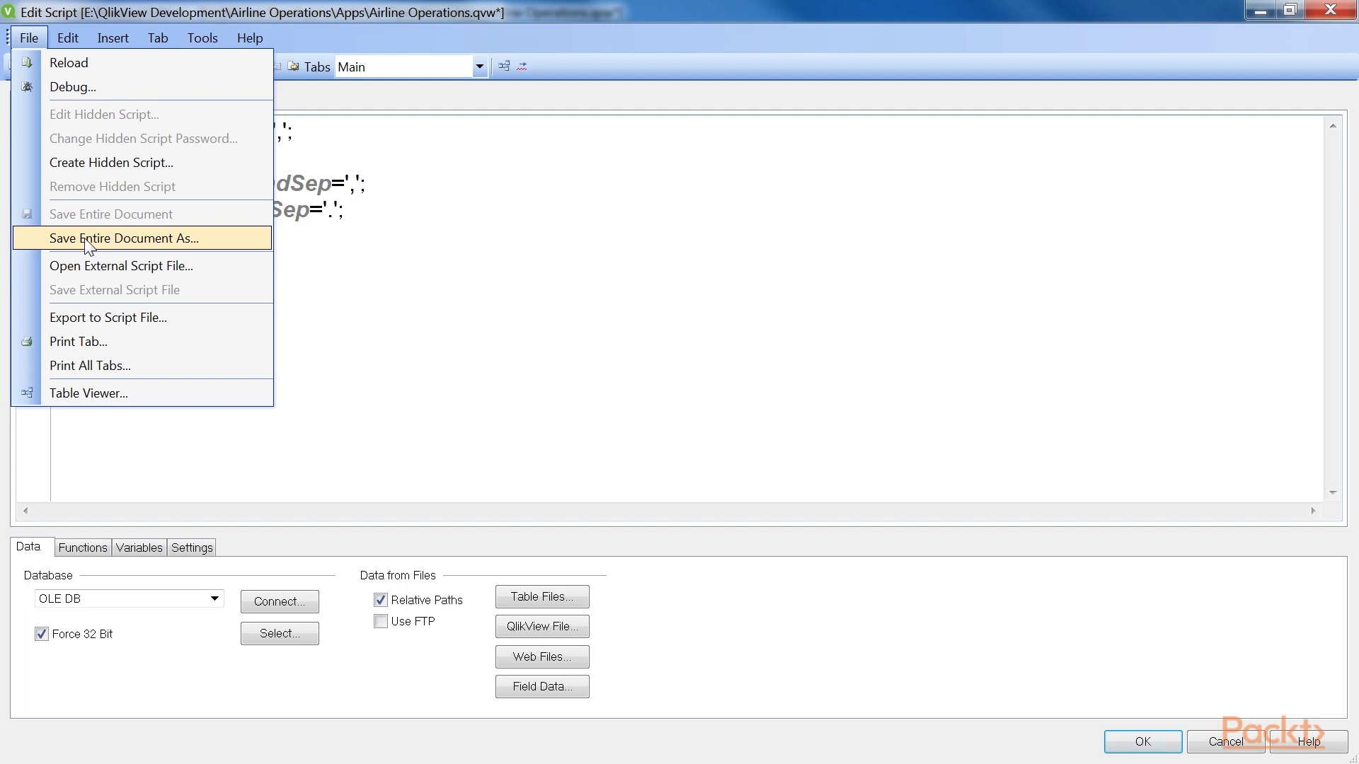
key("Escape")
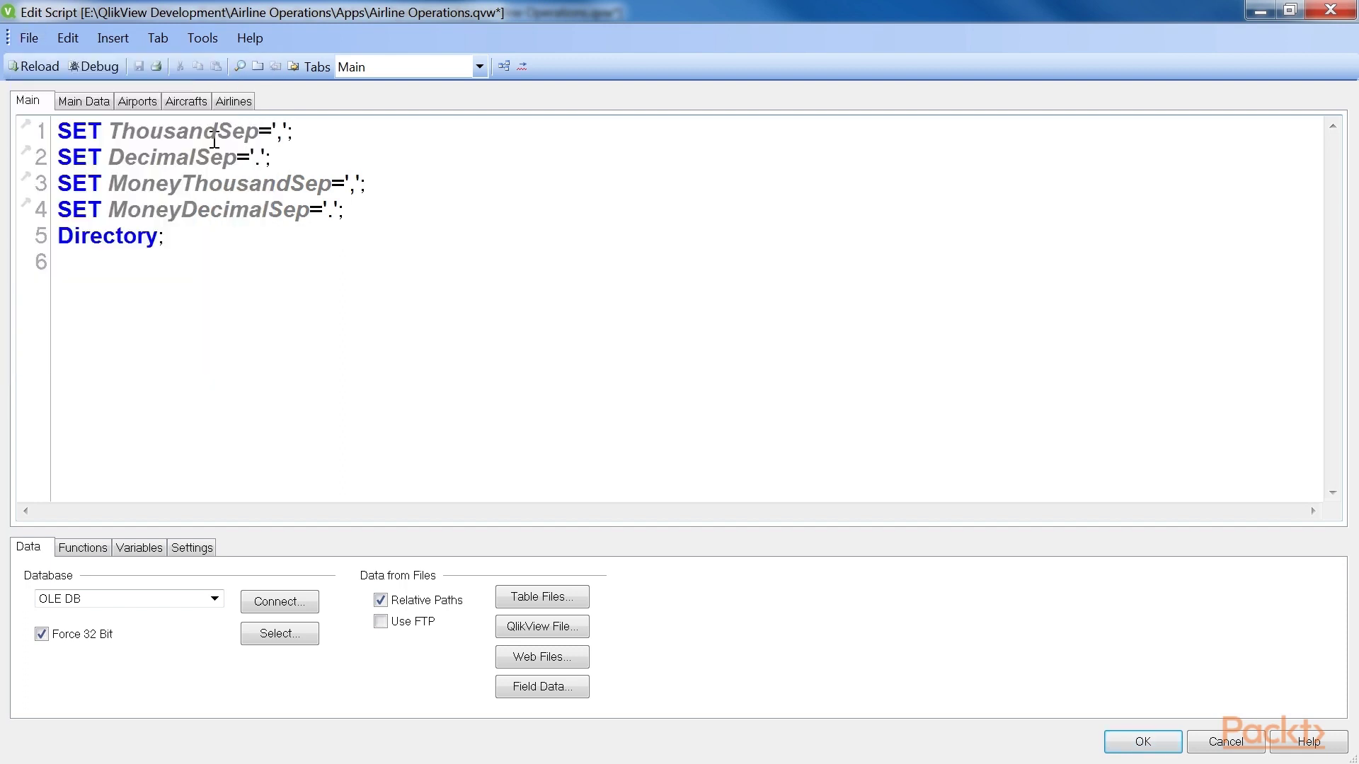
left_click(158, 41)
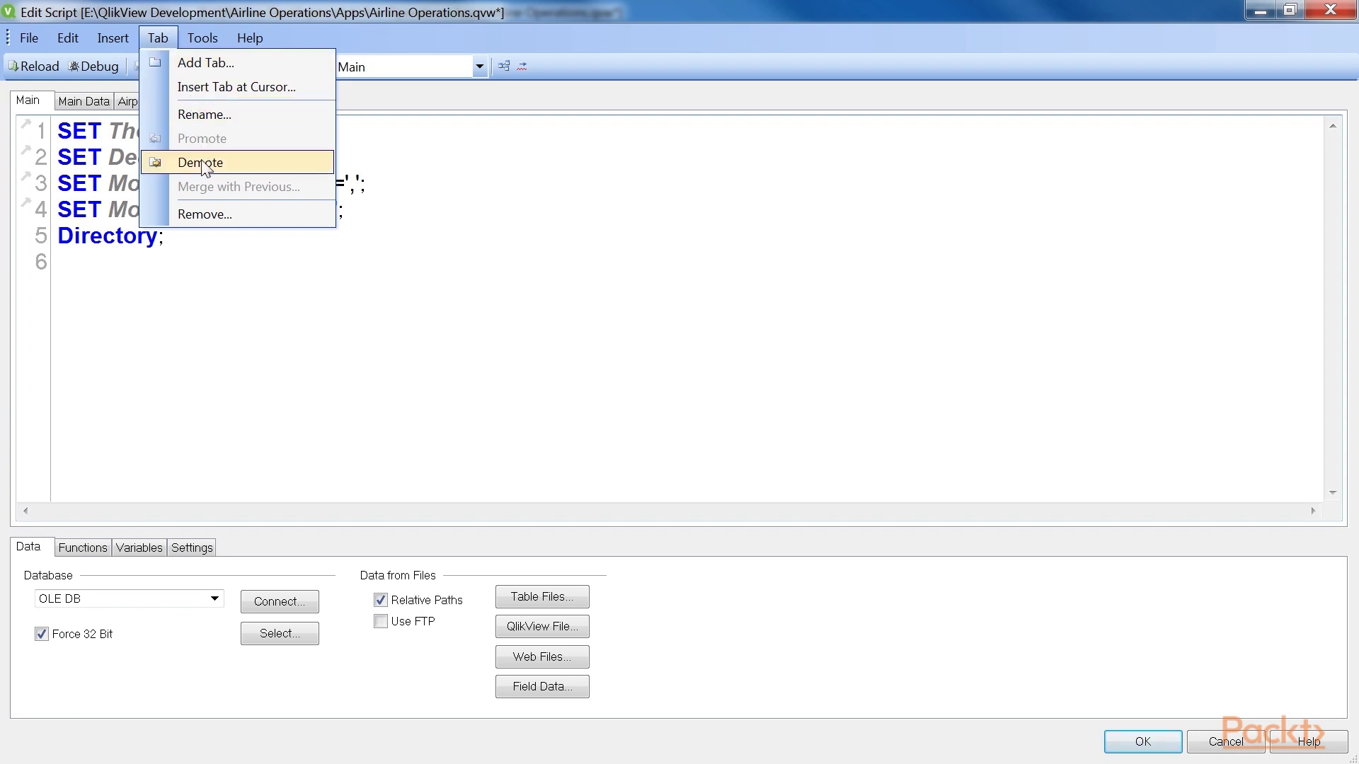
left_click(624, 432)
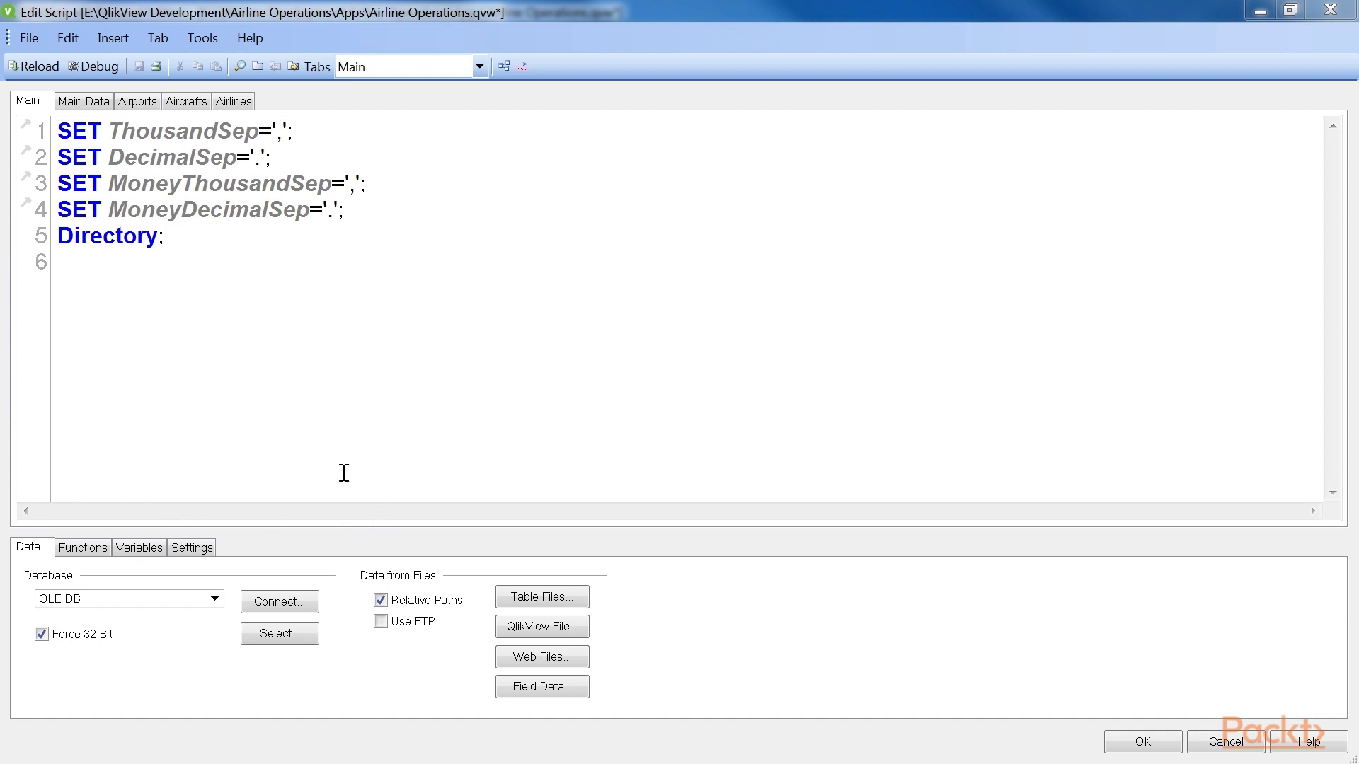
left_click(328, 131)
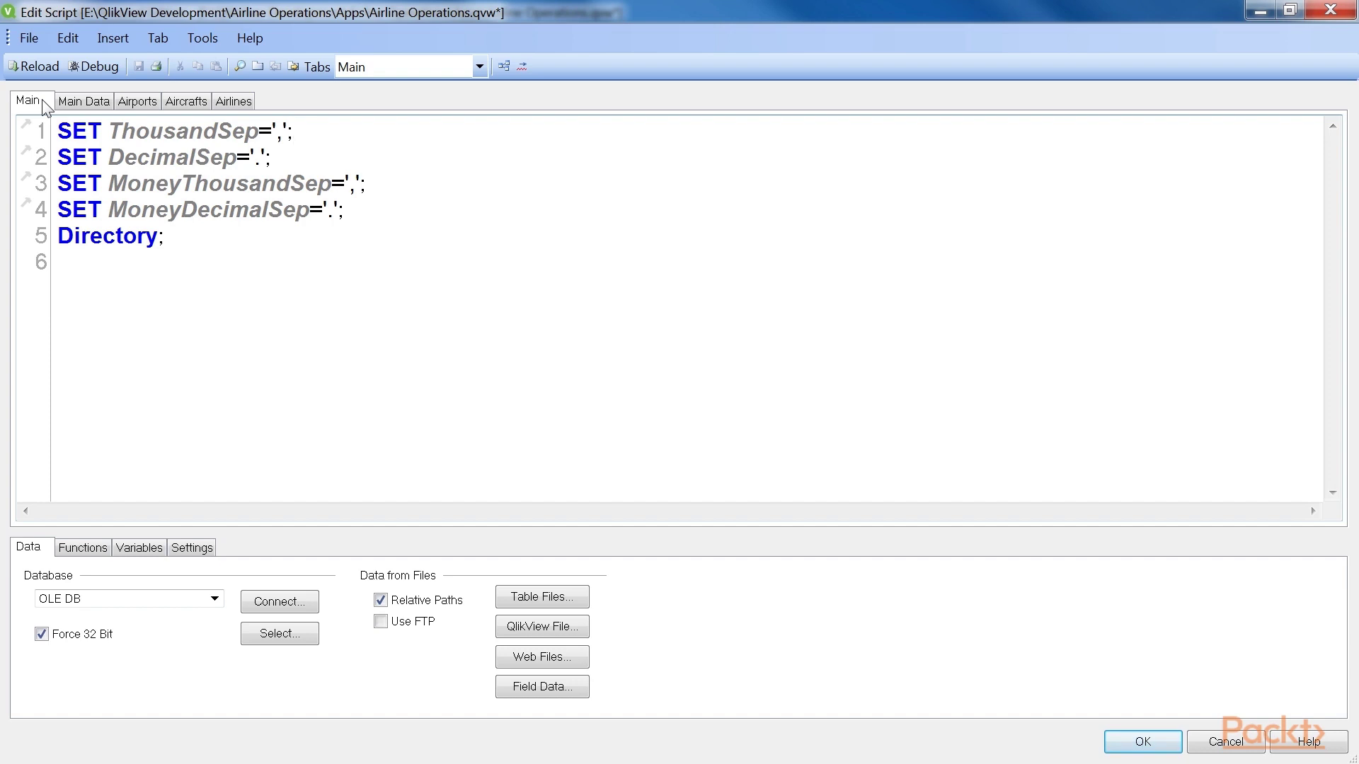
left_click(101, 133)
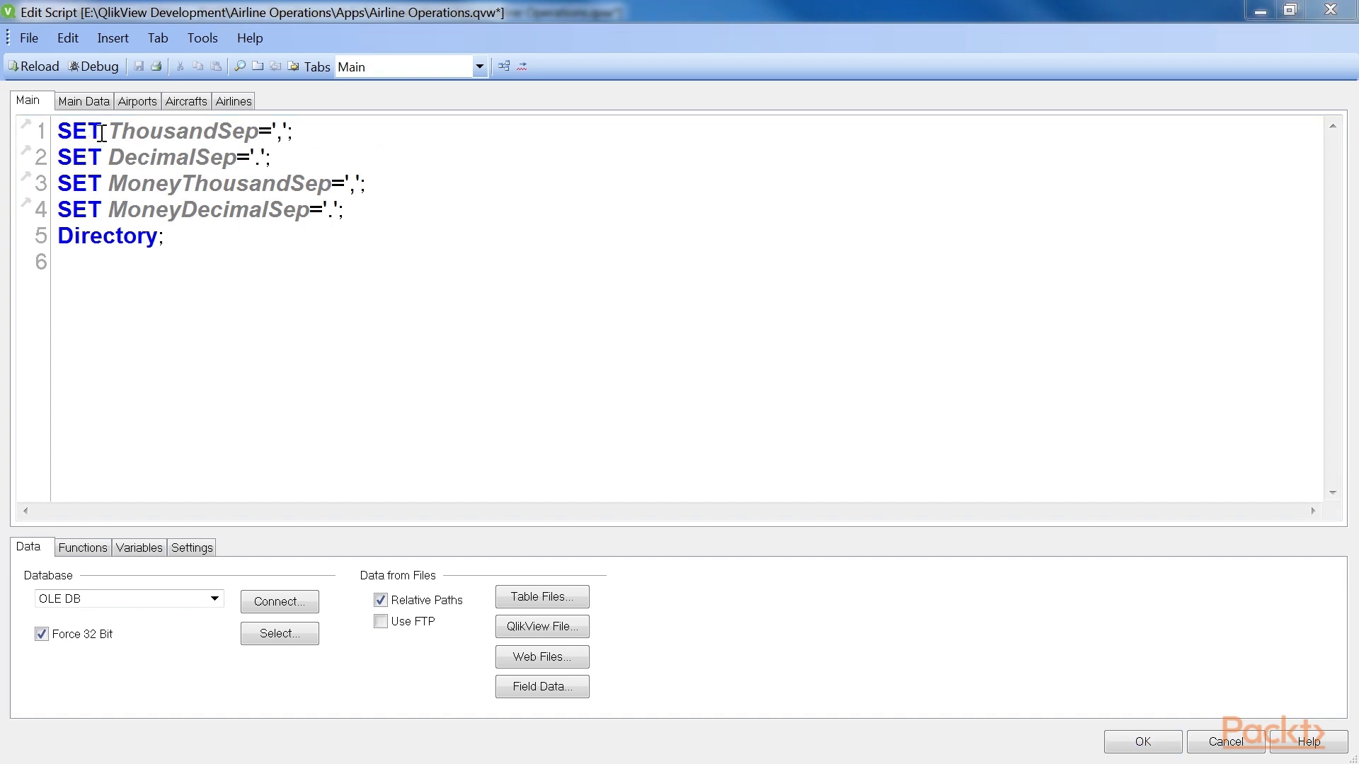
left_click_drag(101, 133, 57, 133)
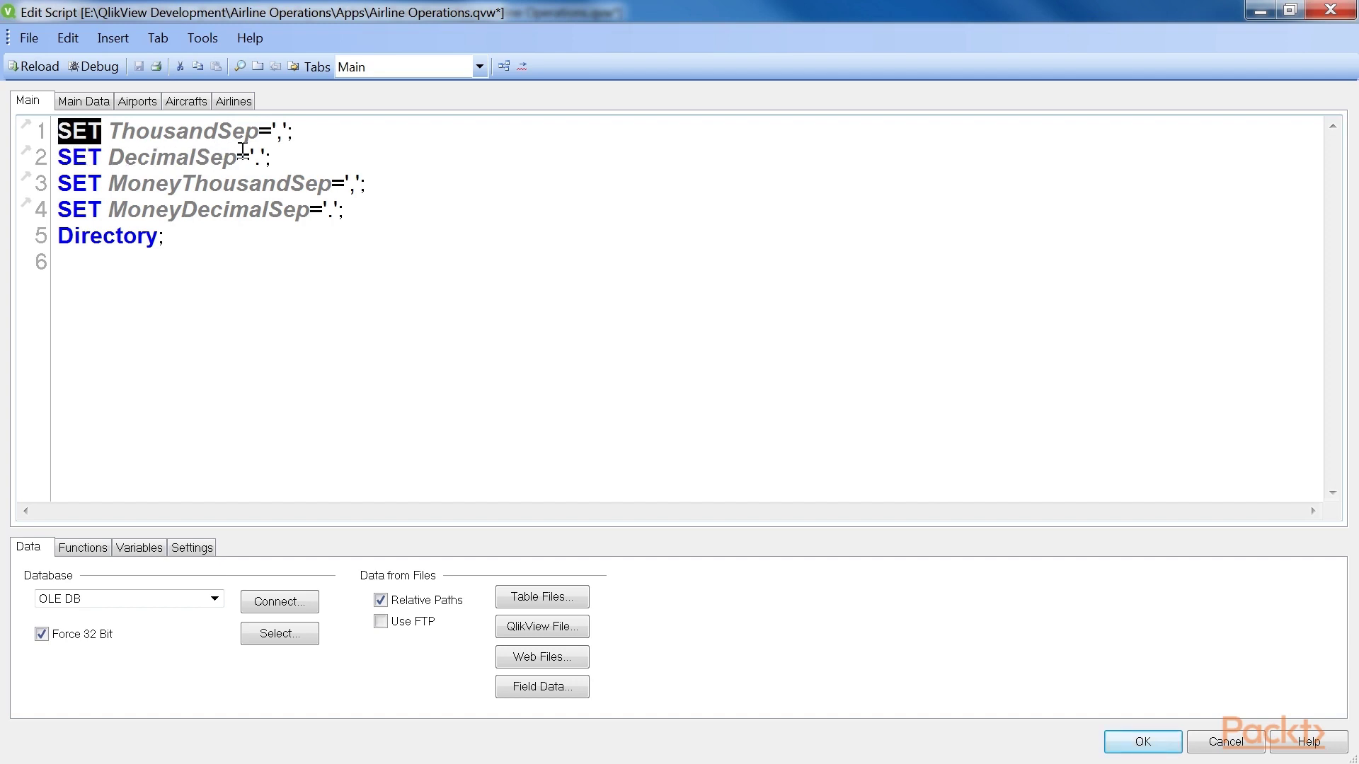
left_click(300, 141)
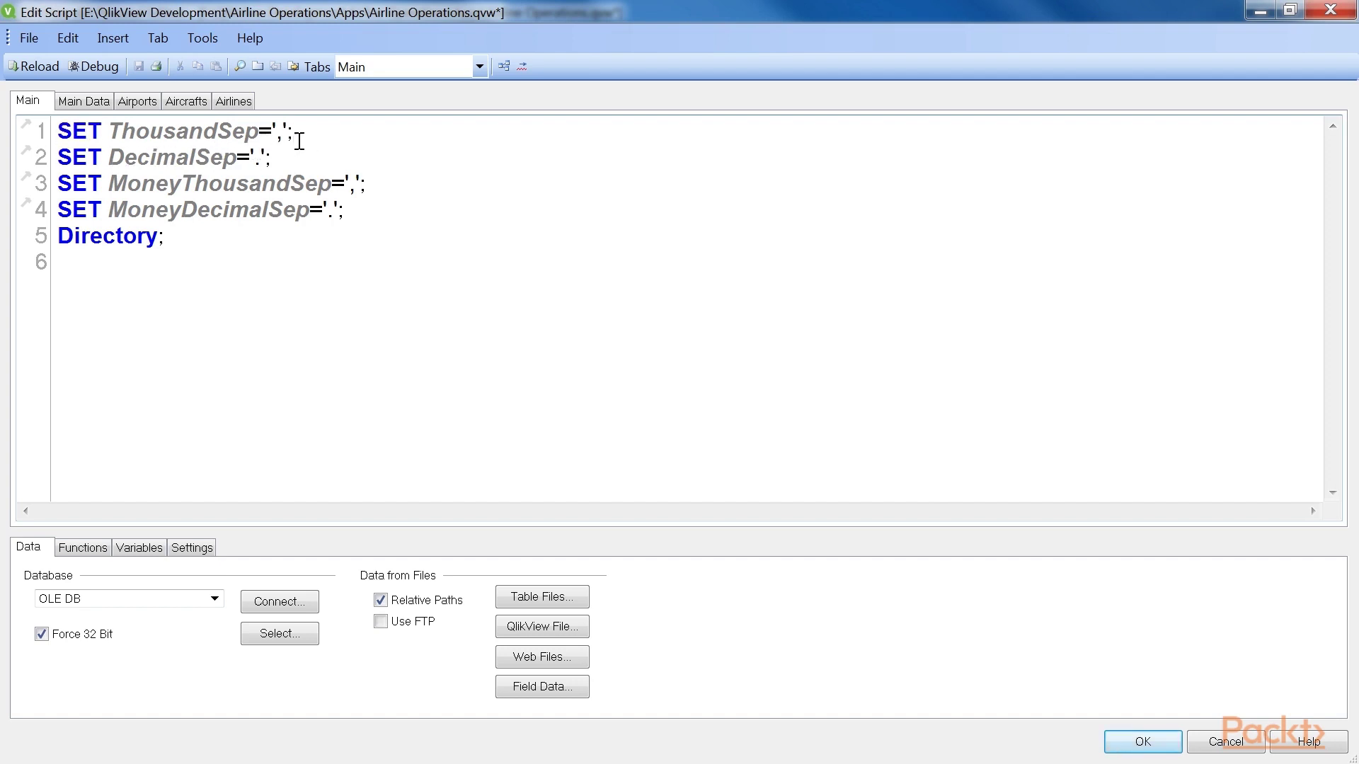
left_click_drag(258, 133, 113, 136)
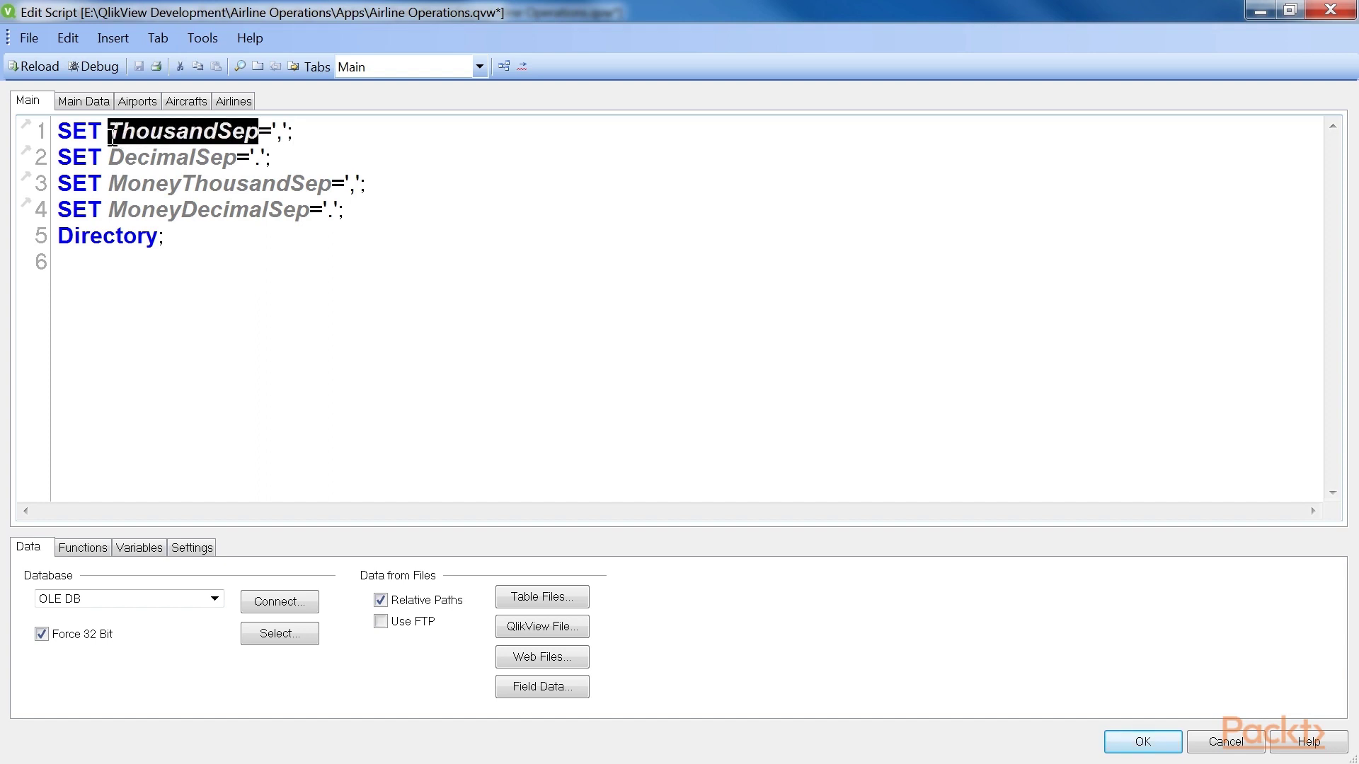
left_click(310, 144)
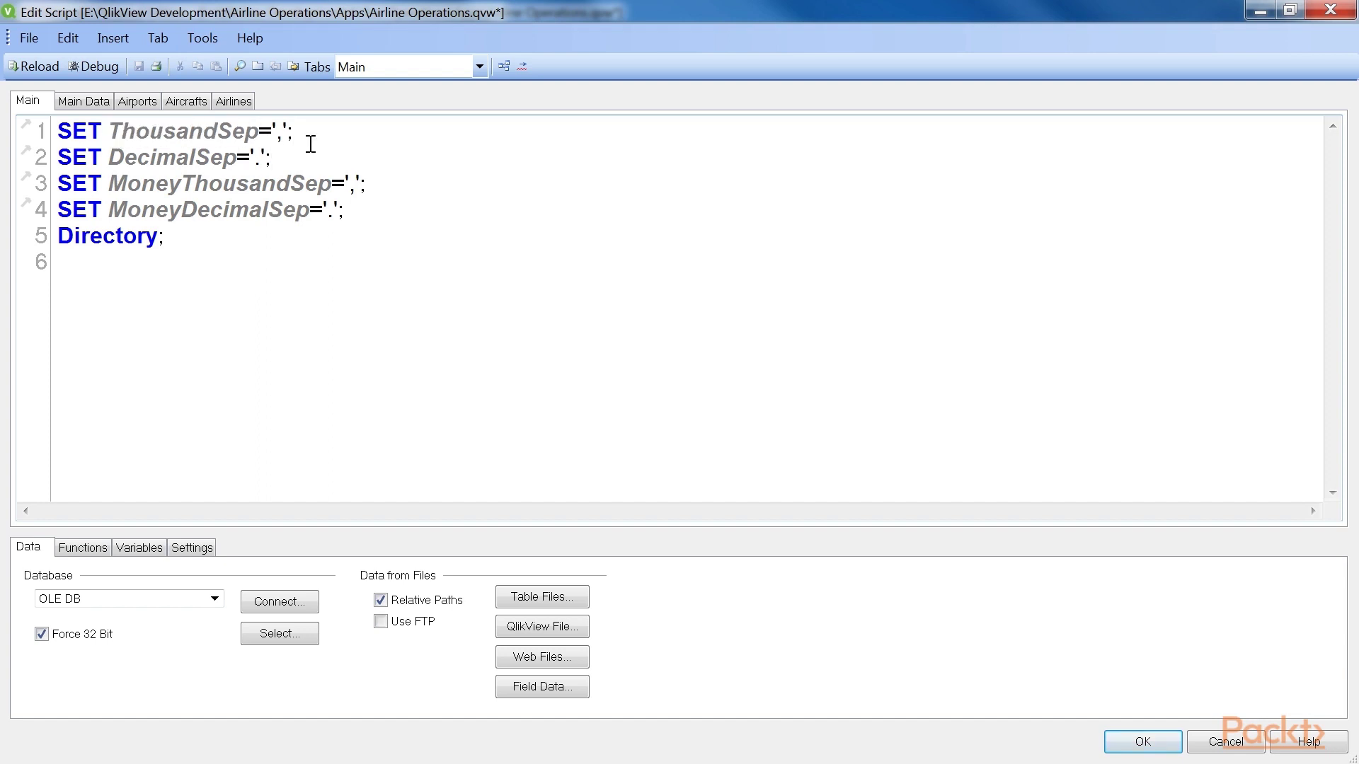
key("shift+Left")
left_click(323, 140)
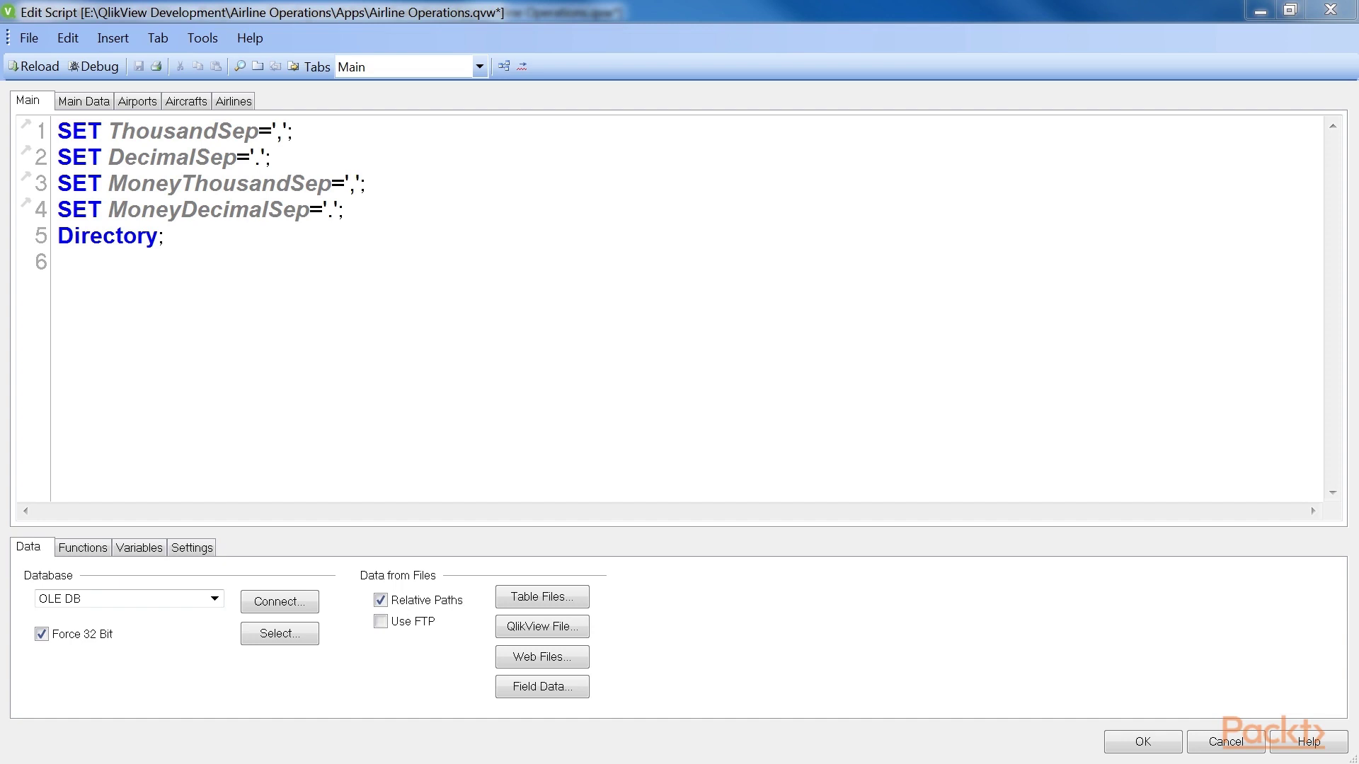
Step: Review the script Functions, Variables and Settings panels before leaving the script editor
left_click(76, 549)
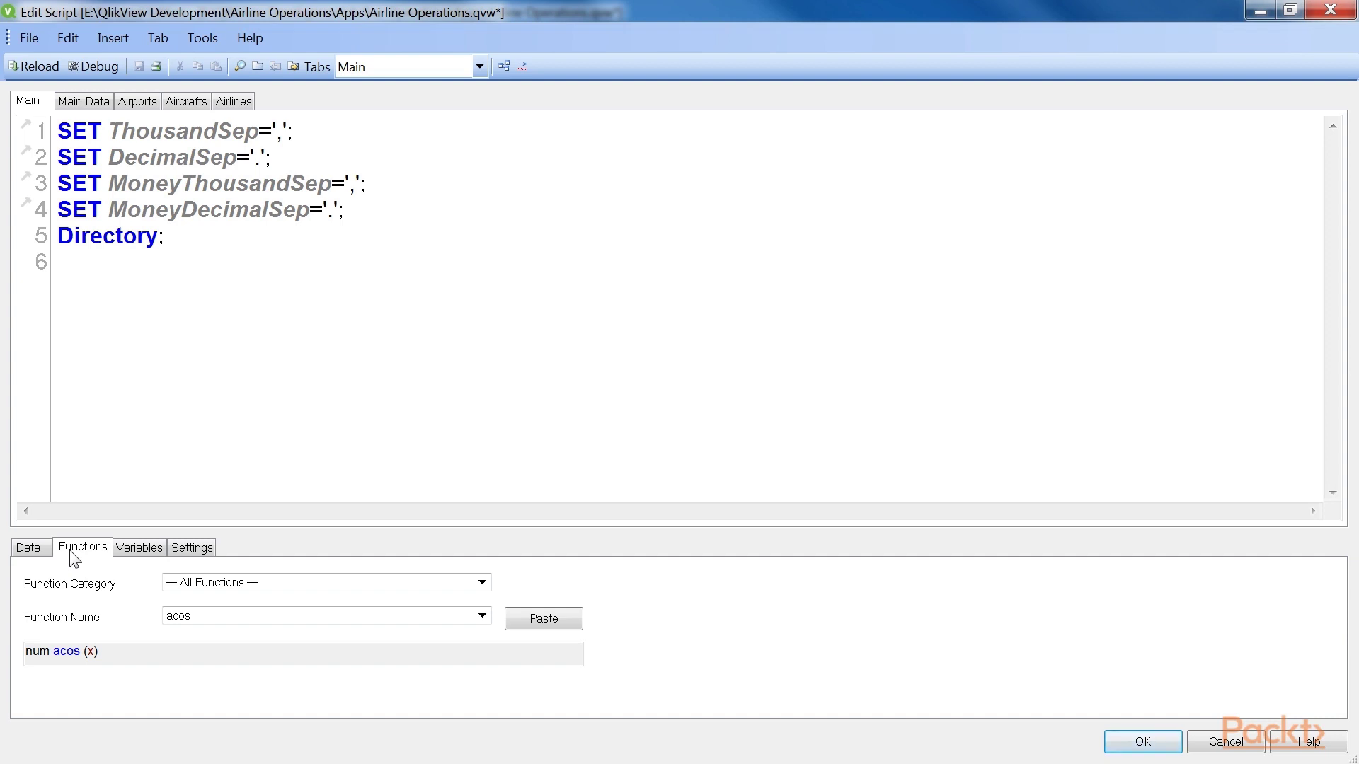
left_click(125, 553)
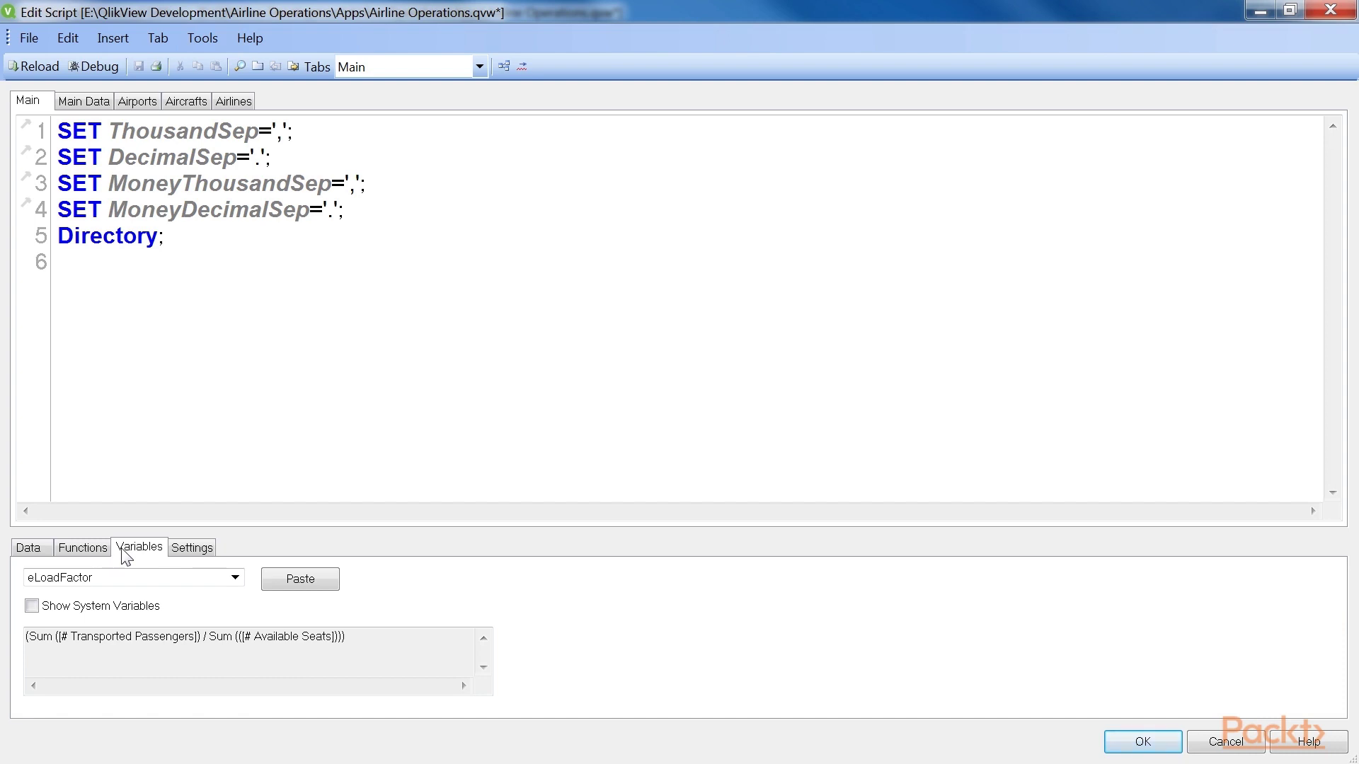
left_click(187, 550)
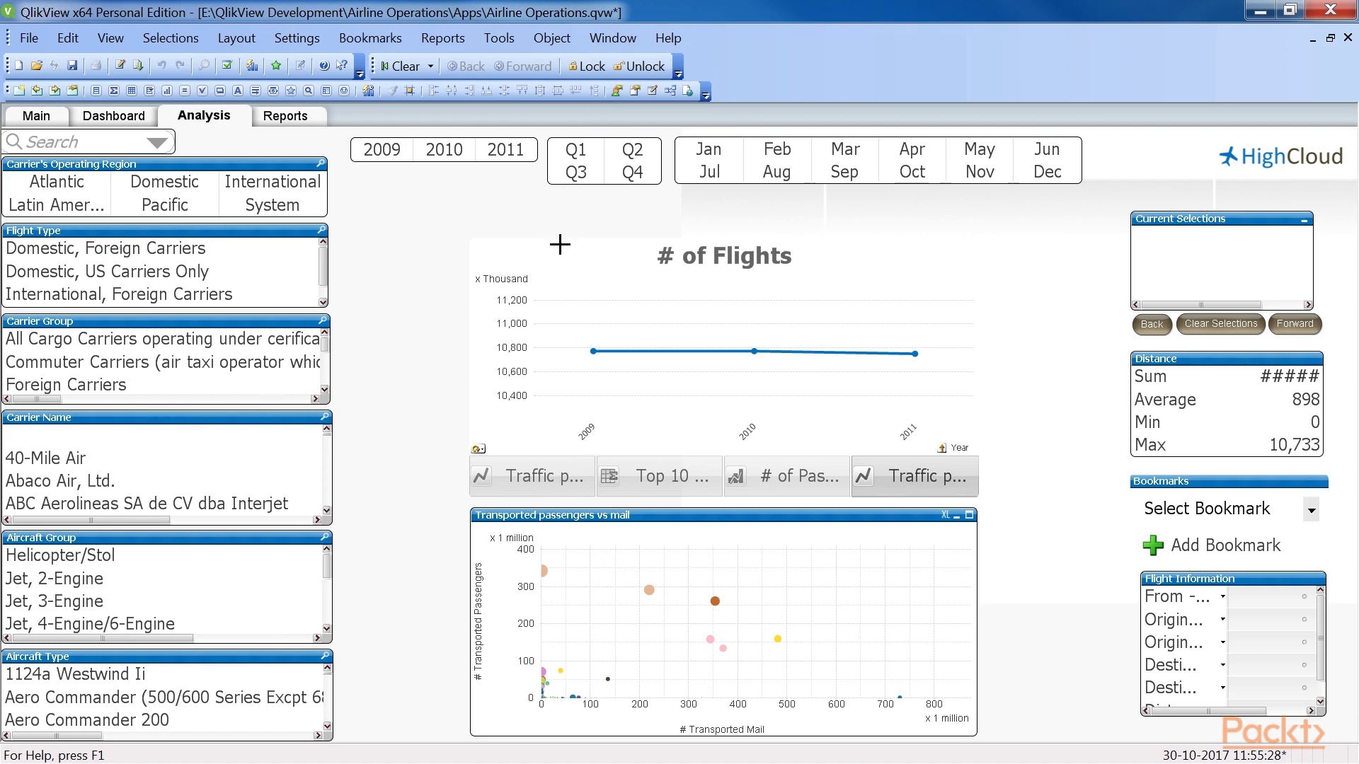
Step: Reopen the script, erase everything in the Aircrafts section, and browse the CSVs folder's table files
key("ctrl+e")
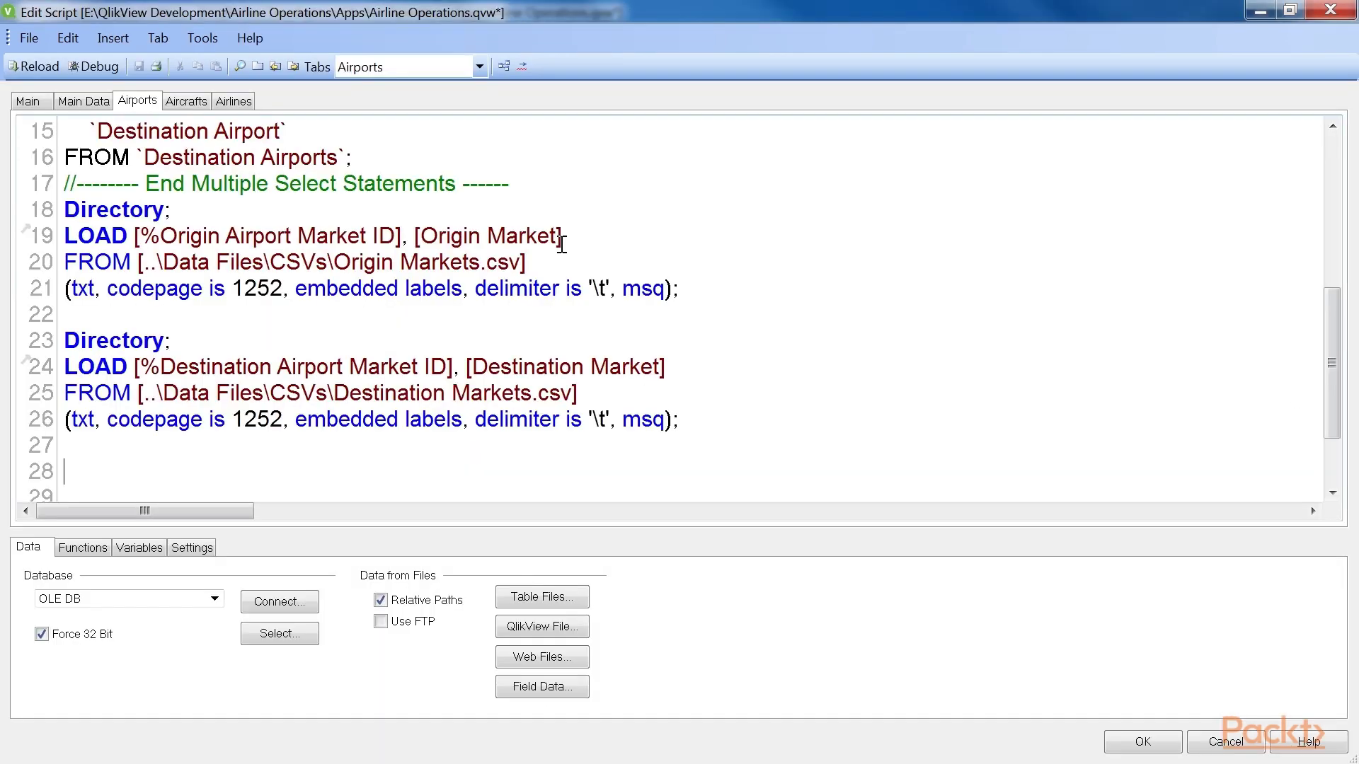
left_click(33, 556)
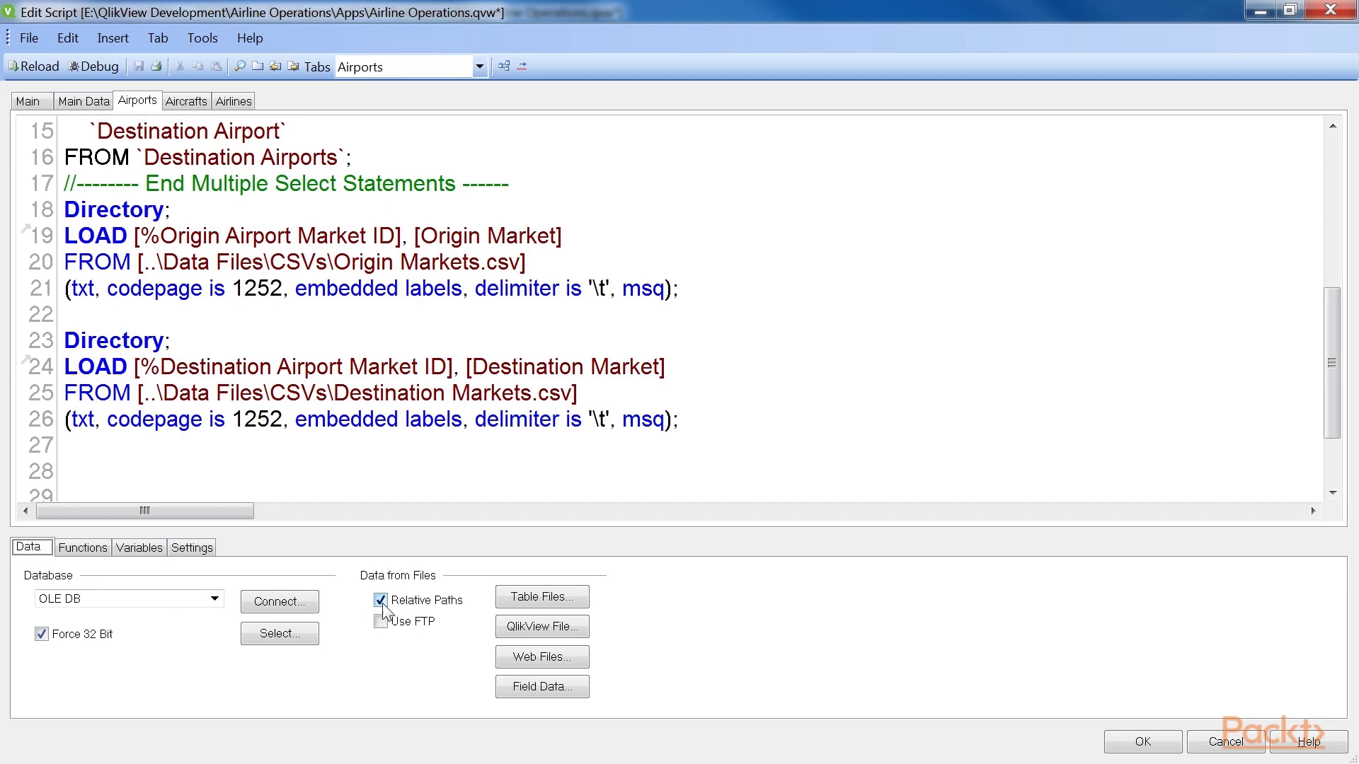
left_click(186, 101)
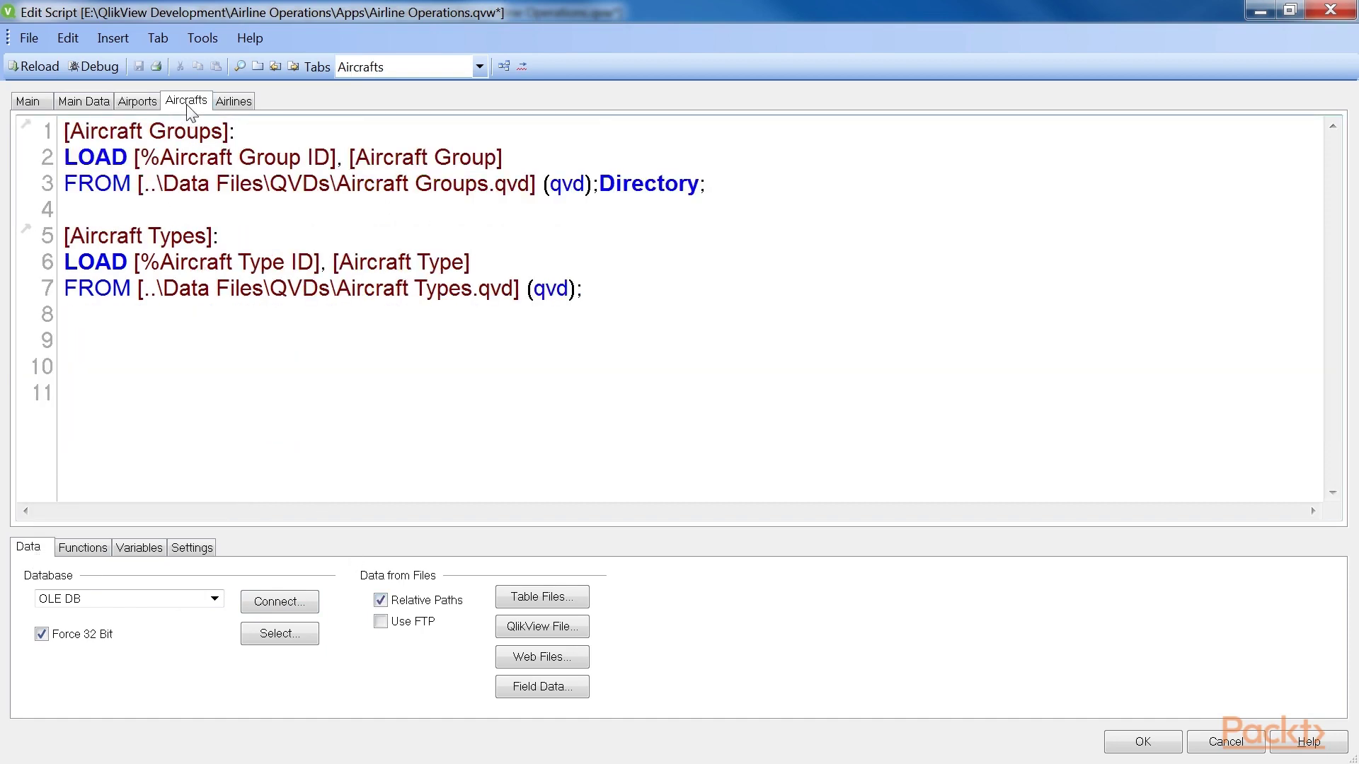
left_click(320, 380)
key("ctrl+a")
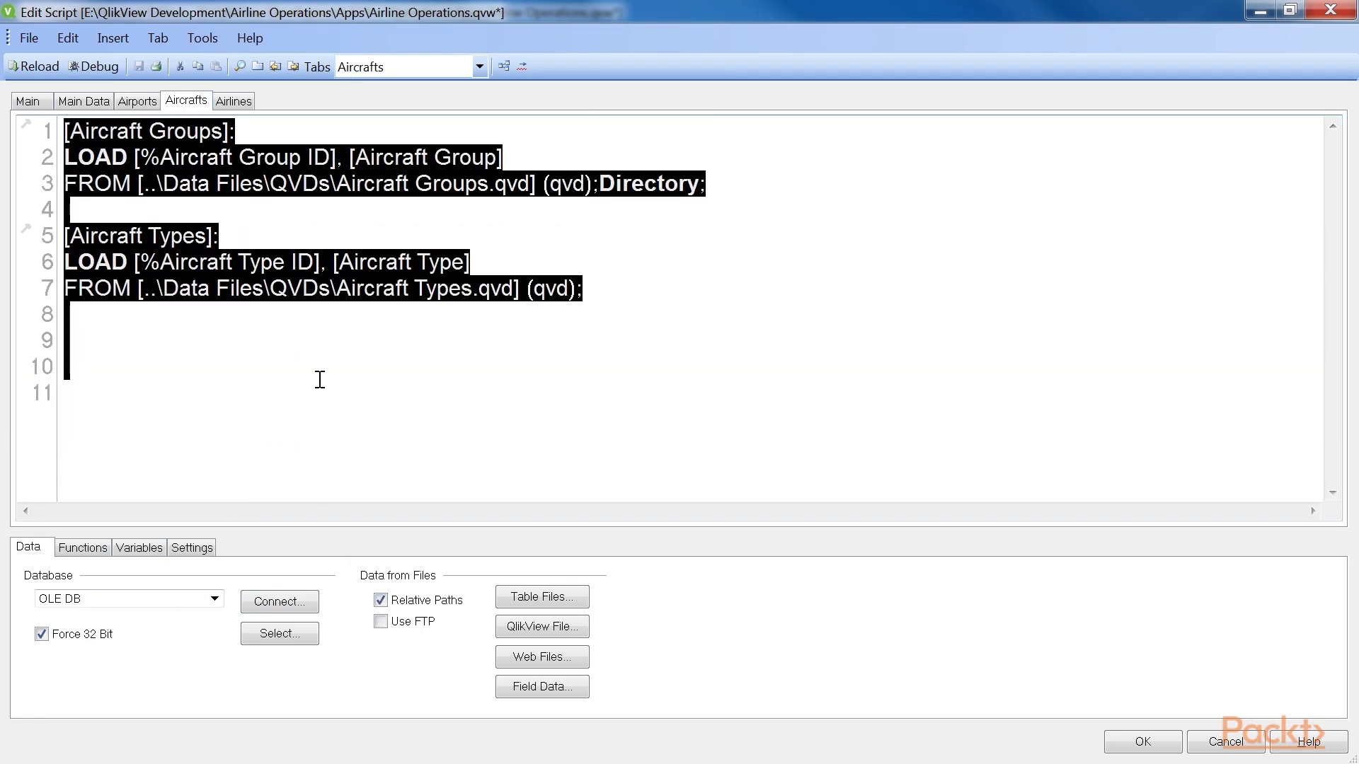
key("Delete")
left_click(523, 599)
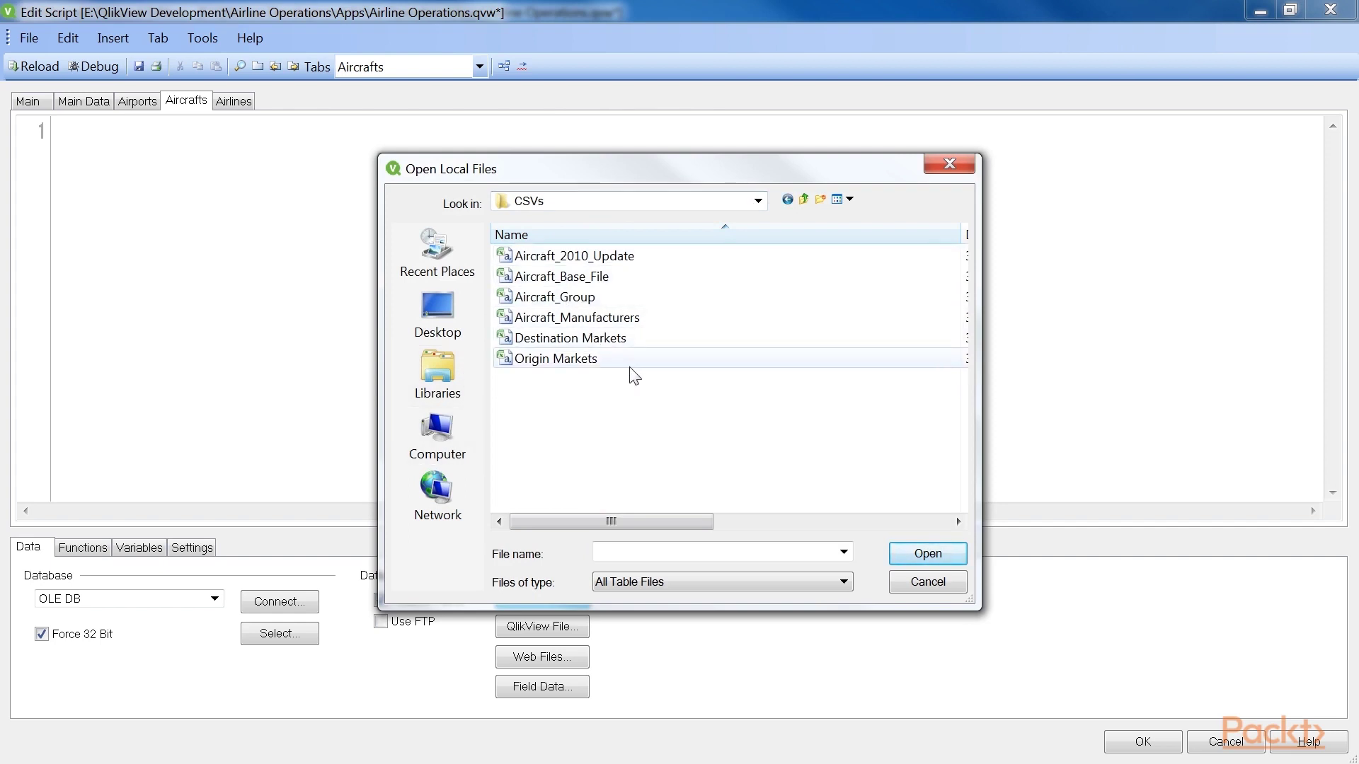
Step: Open Aircraft_Base_File in the wizard and name columns %Aircraft Type ID, %Aircraft Group Type, Aircraft Name
left_click(586, 283)
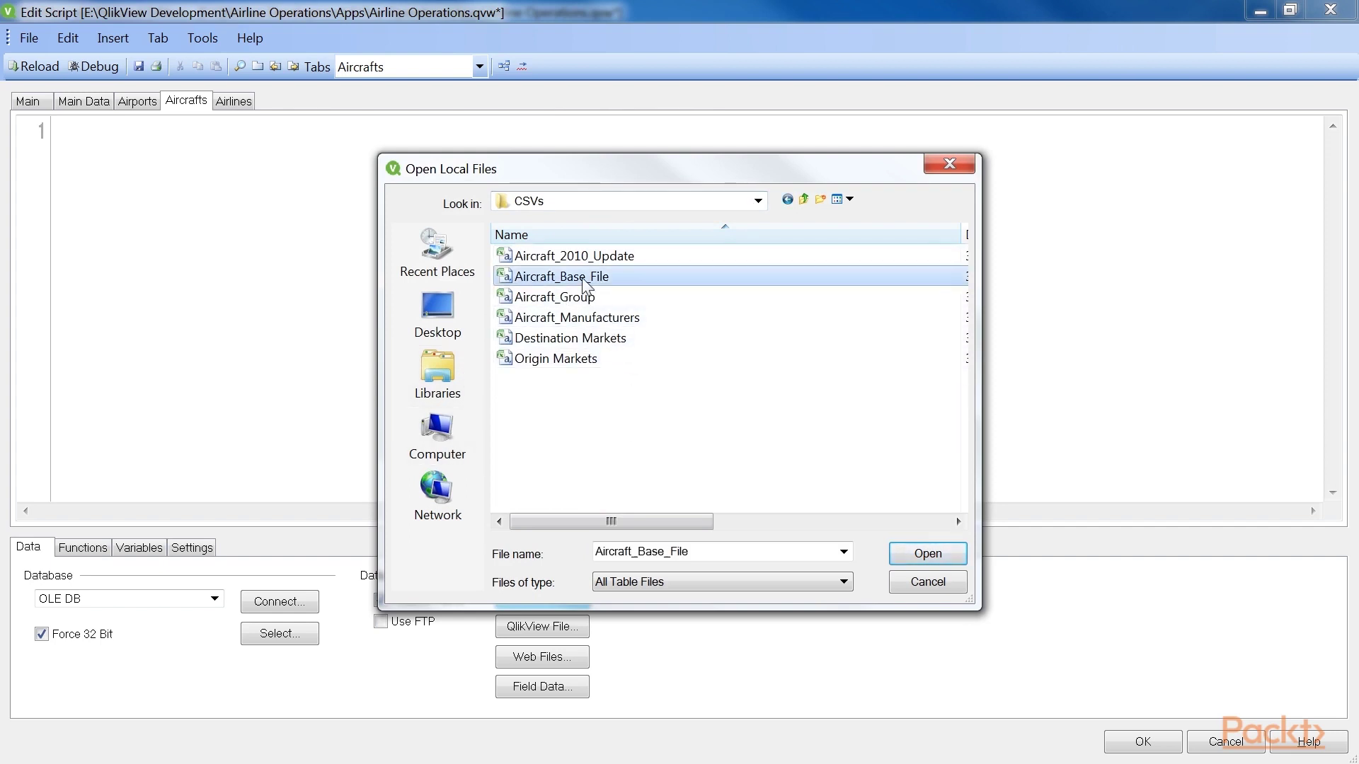
left_click(927, 553)
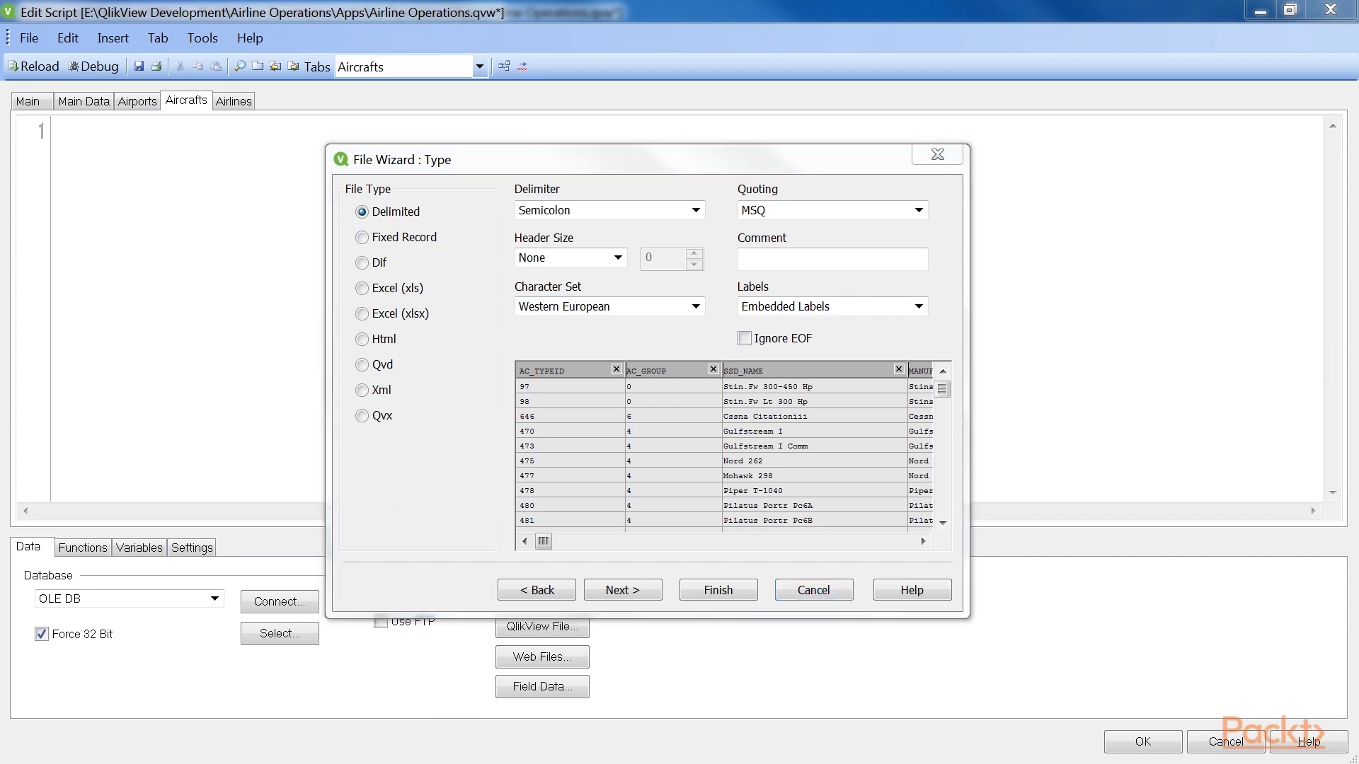
type("%Aircraft")
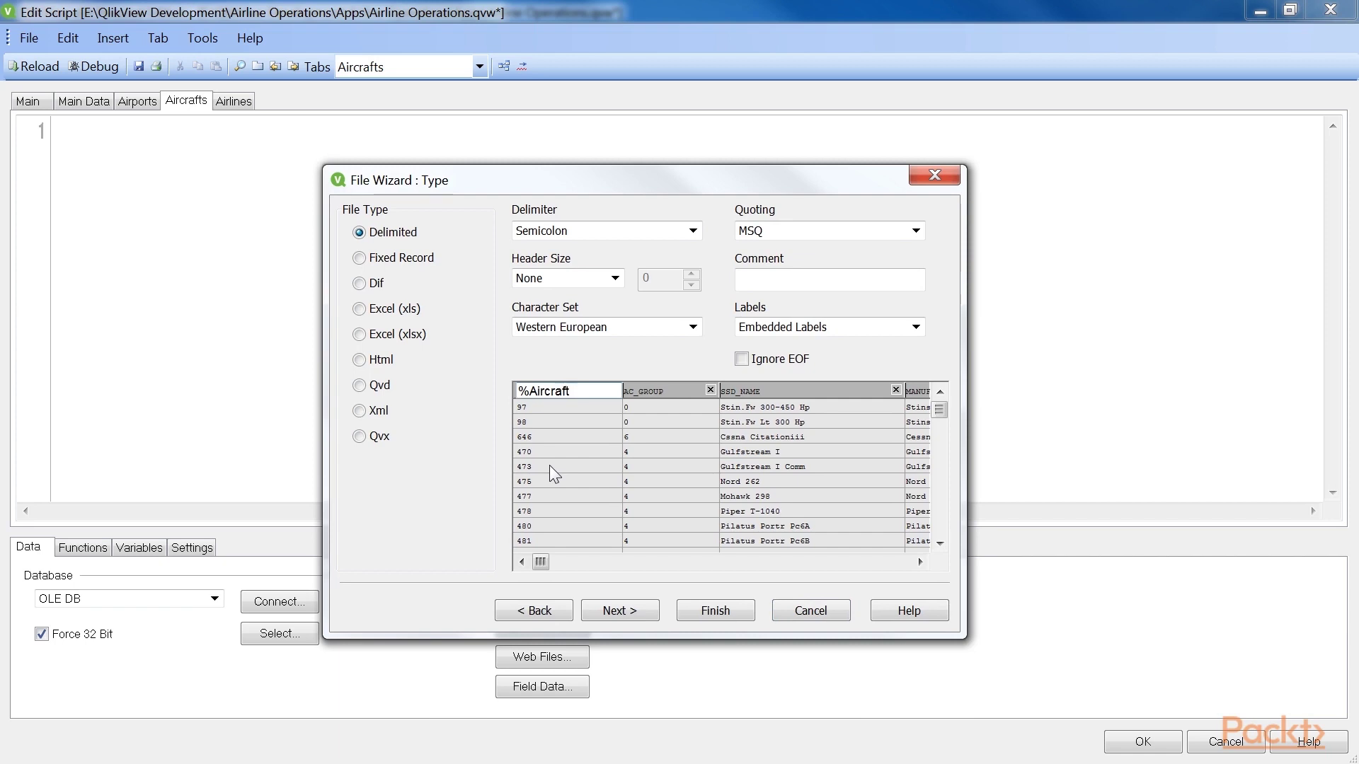
type(" Type ID")
key("Tab")
type("%Aircraft G")
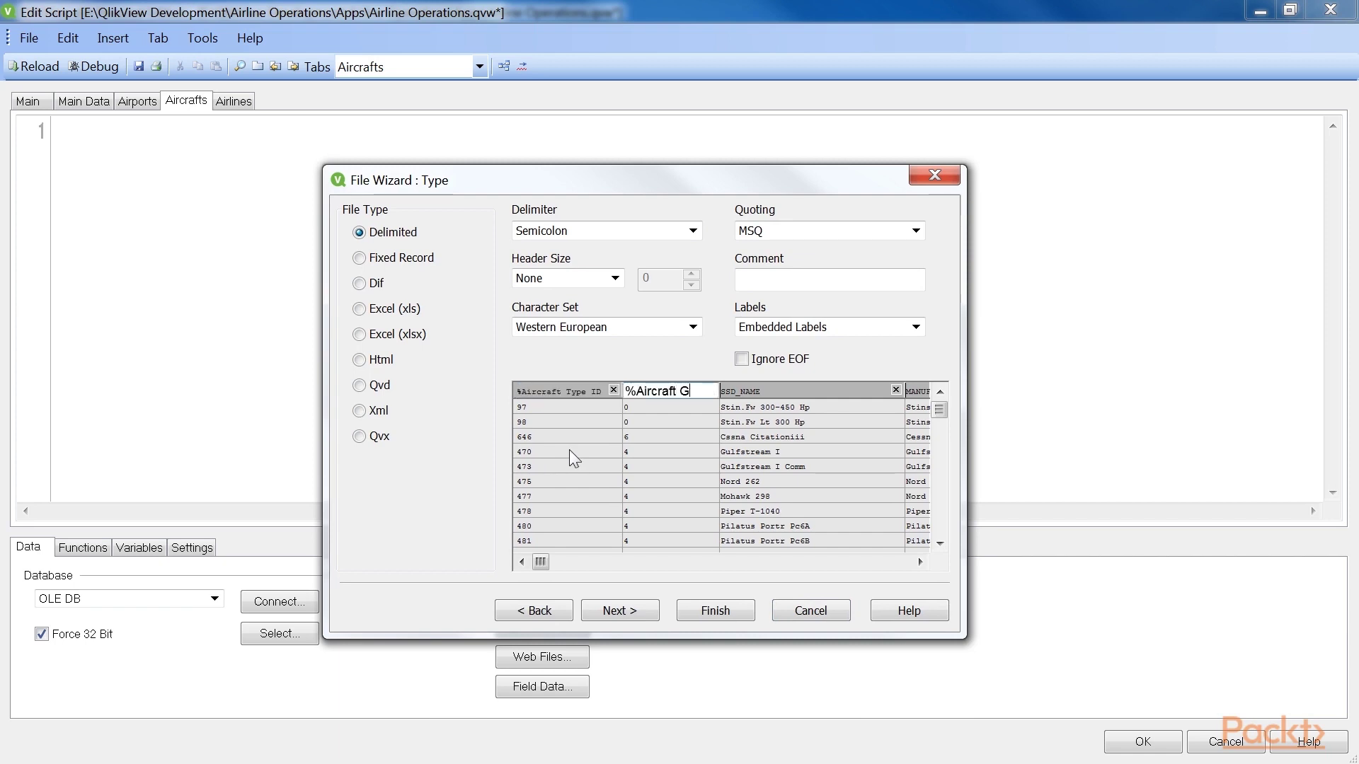
type("roup Type")
key("Tab")
type("A")
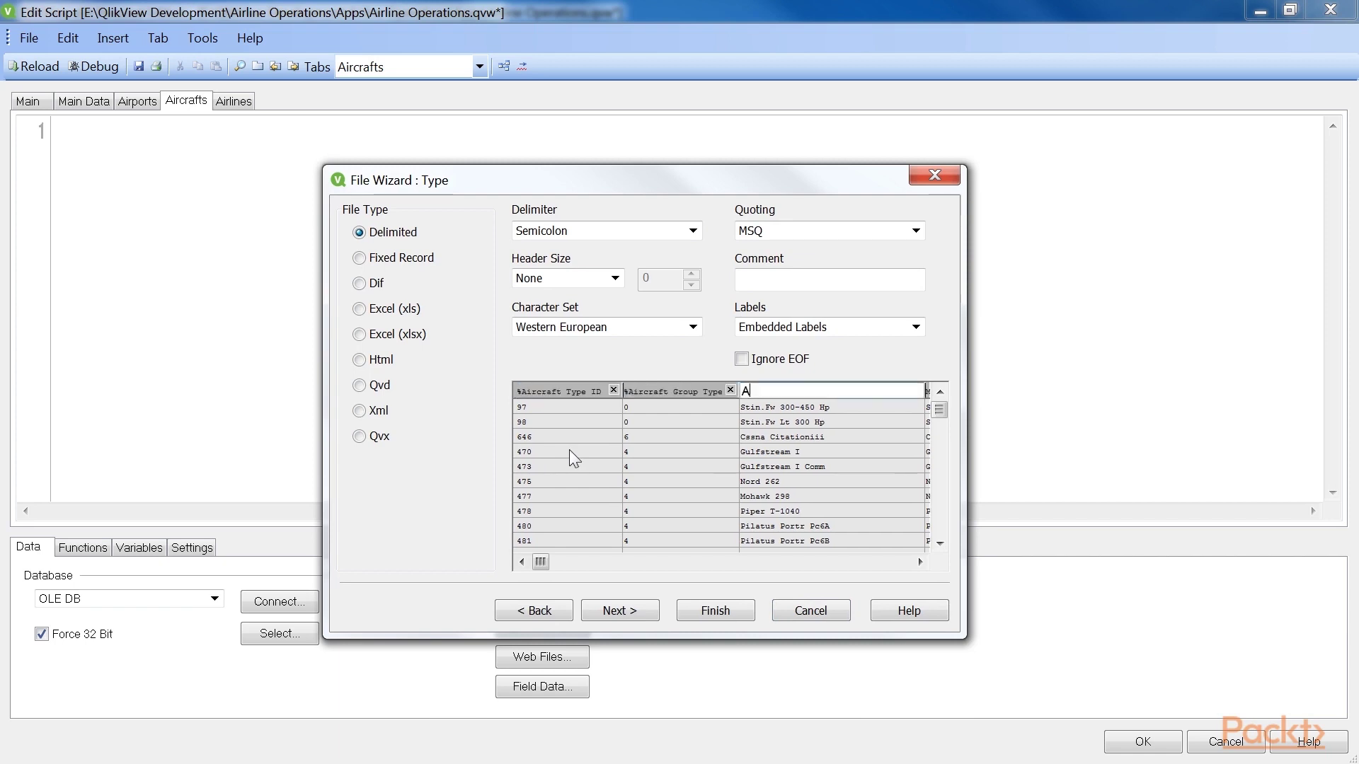
type("ircraft Name")
key("Tab")
Step: Name the remaining columns Aircraft Manufacturer, Aircraft Name, Aircraft Begin Date and Aircraft End Date
type("Aircraft Manufac")
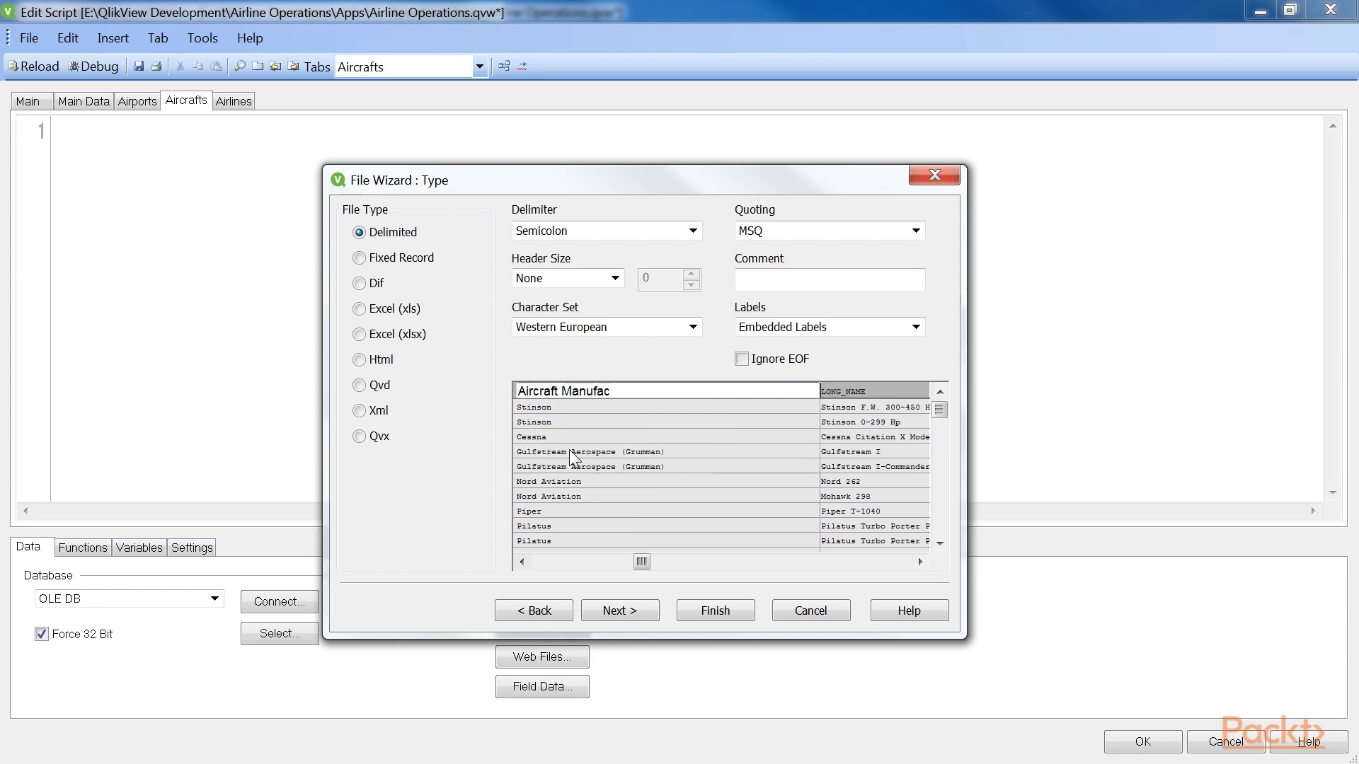
type("turer")
key("Tab")
type("Aircraft Name")
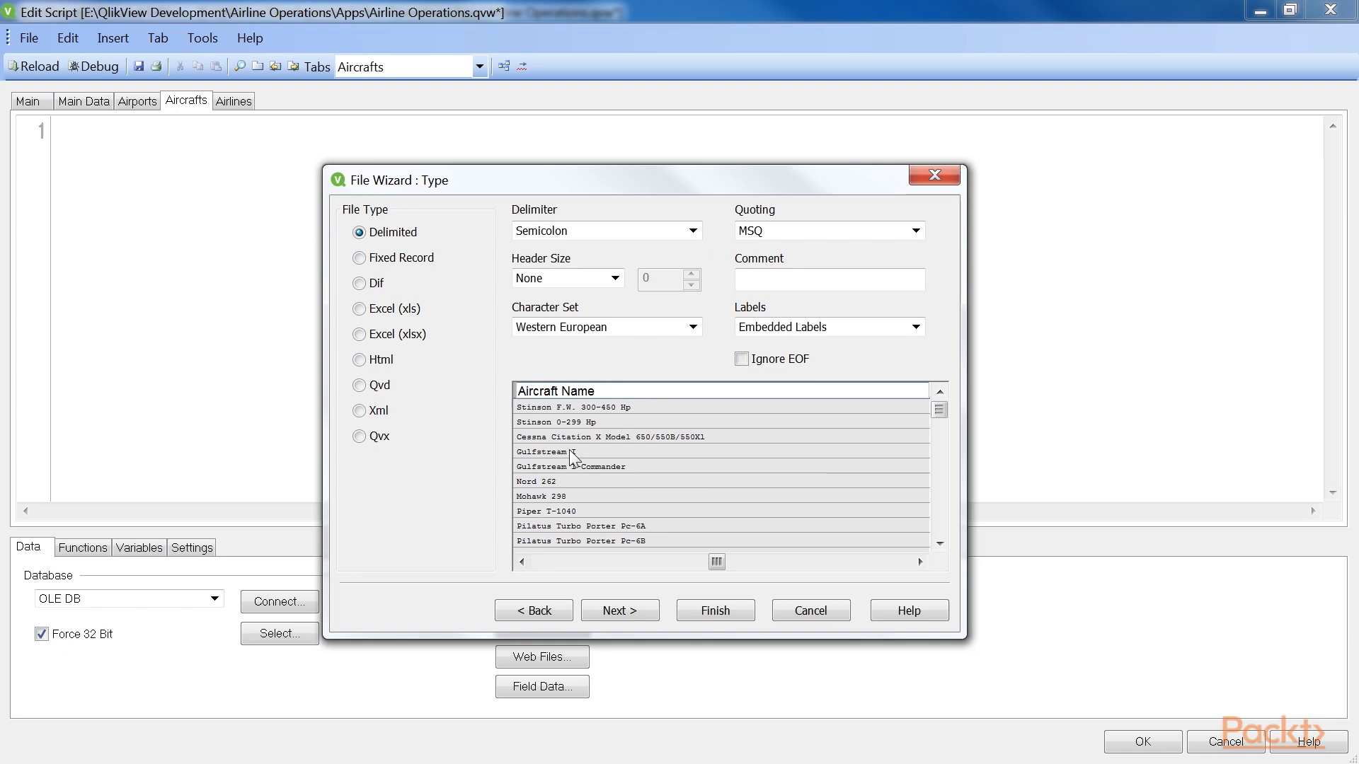
key("Tab")
key("Tab")
type("Aircraft Beg")
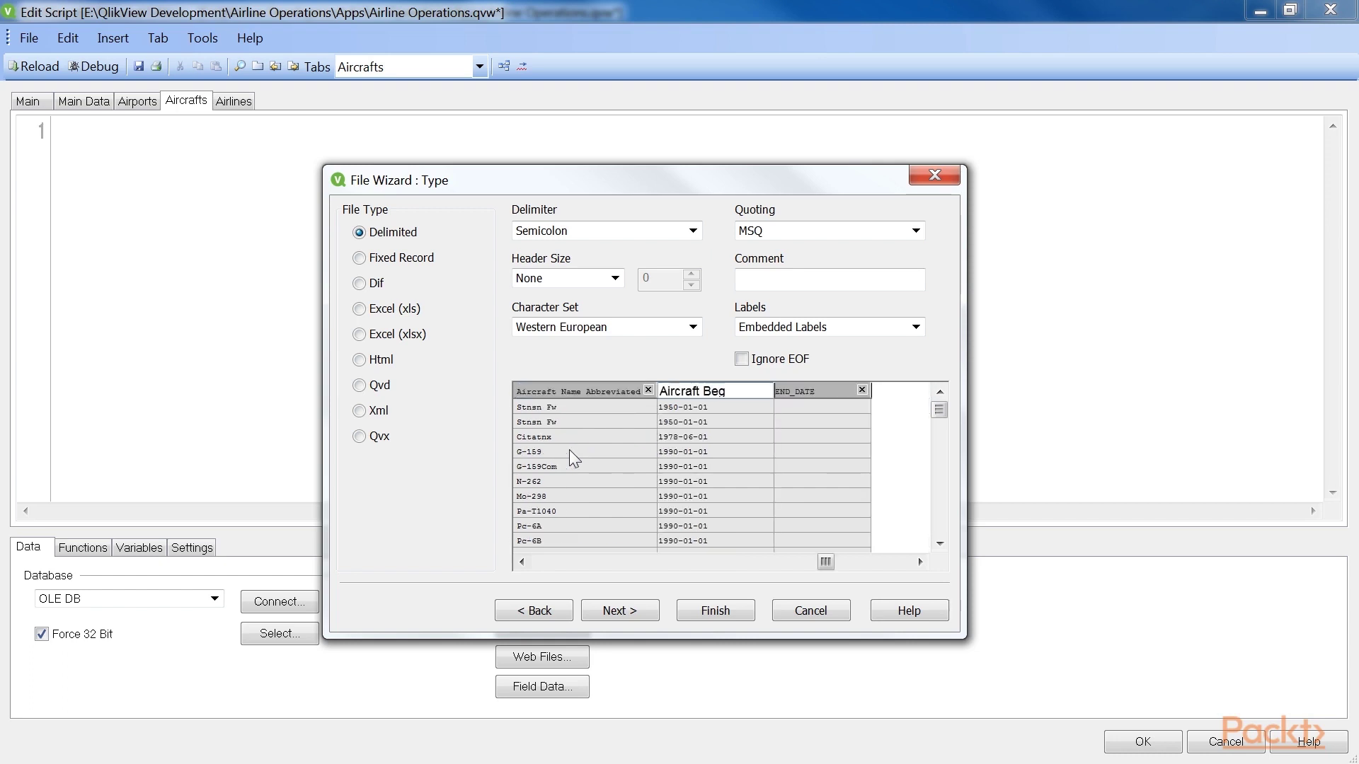
type("in Date")
key("Tab")
type("Air")
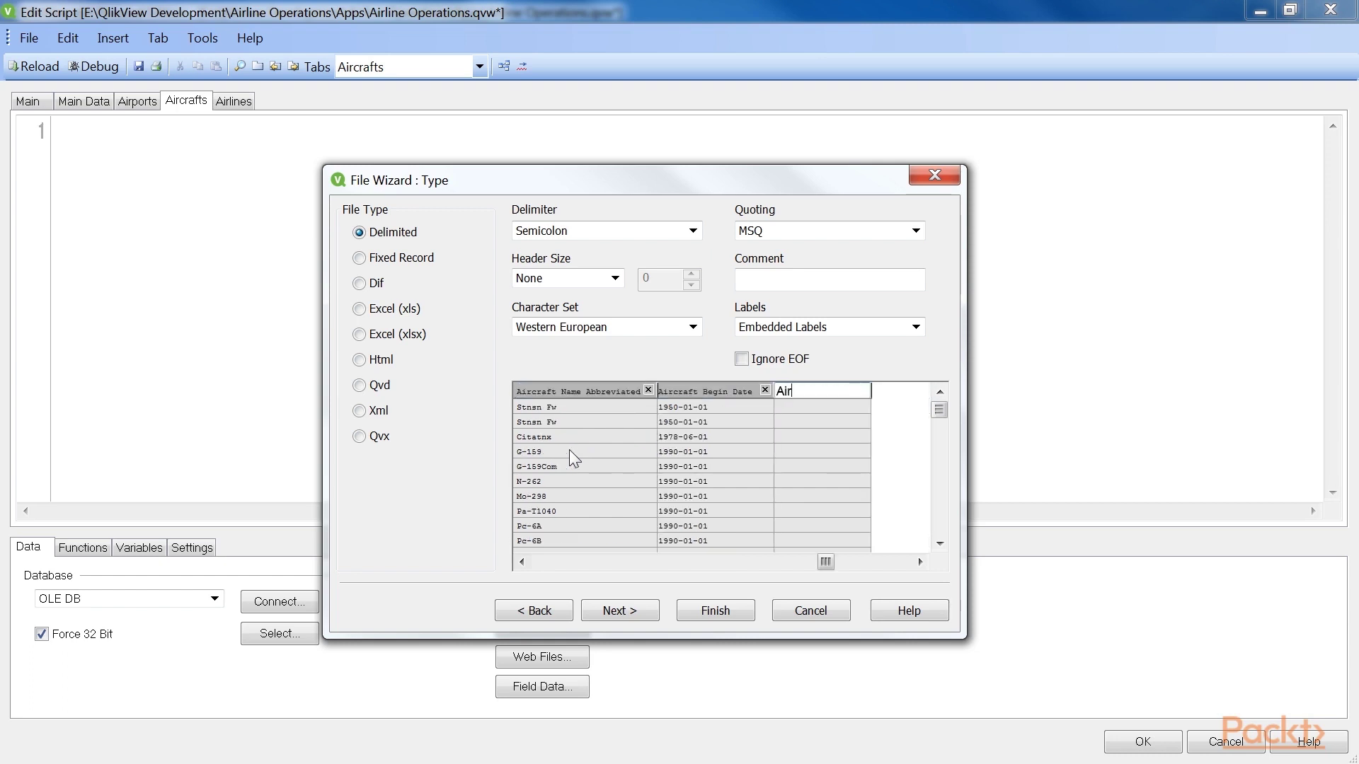
type("craft End Dat")
type("e")
Step: Insert the generated LOAD and replace the Directory line with the label [Aircraft Types]:
left_click(716, 613)
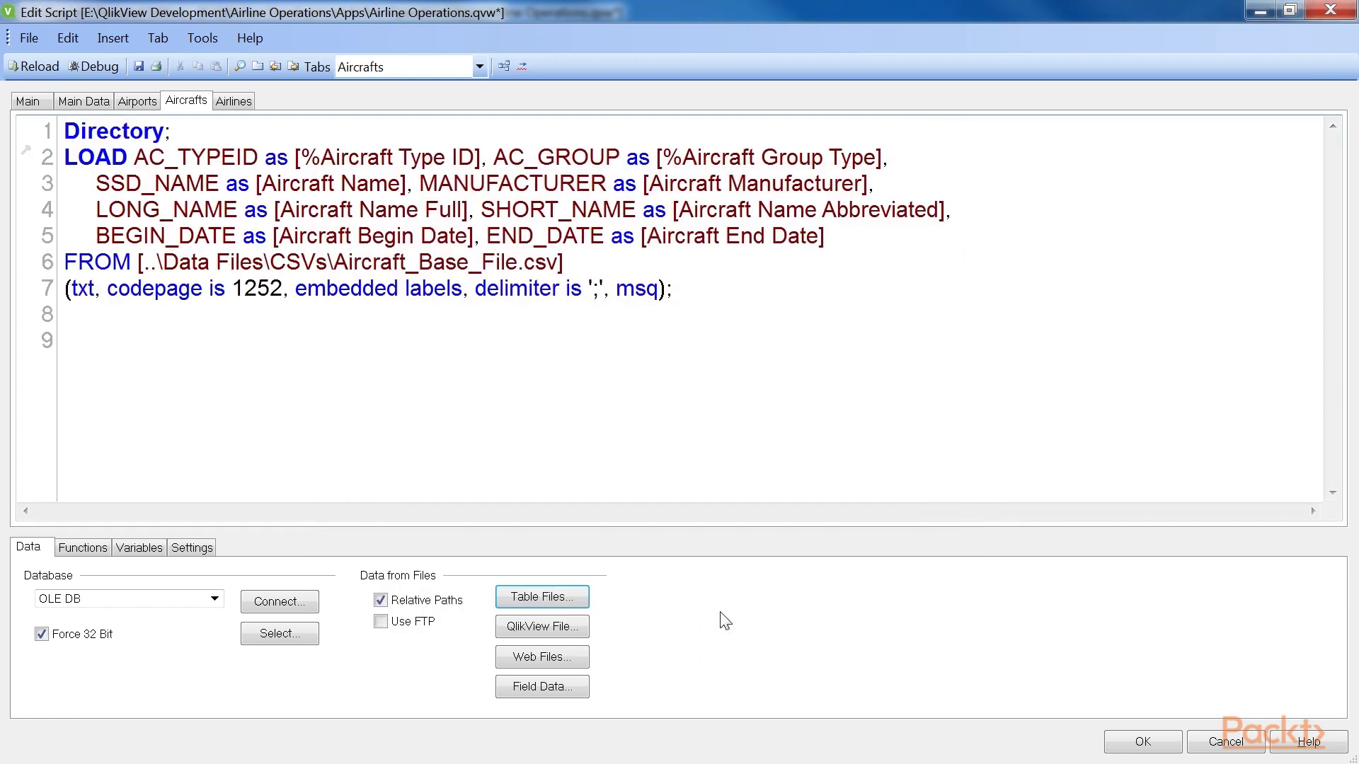
left_click_drag(169, 130, 40, 131)
key("Delete")
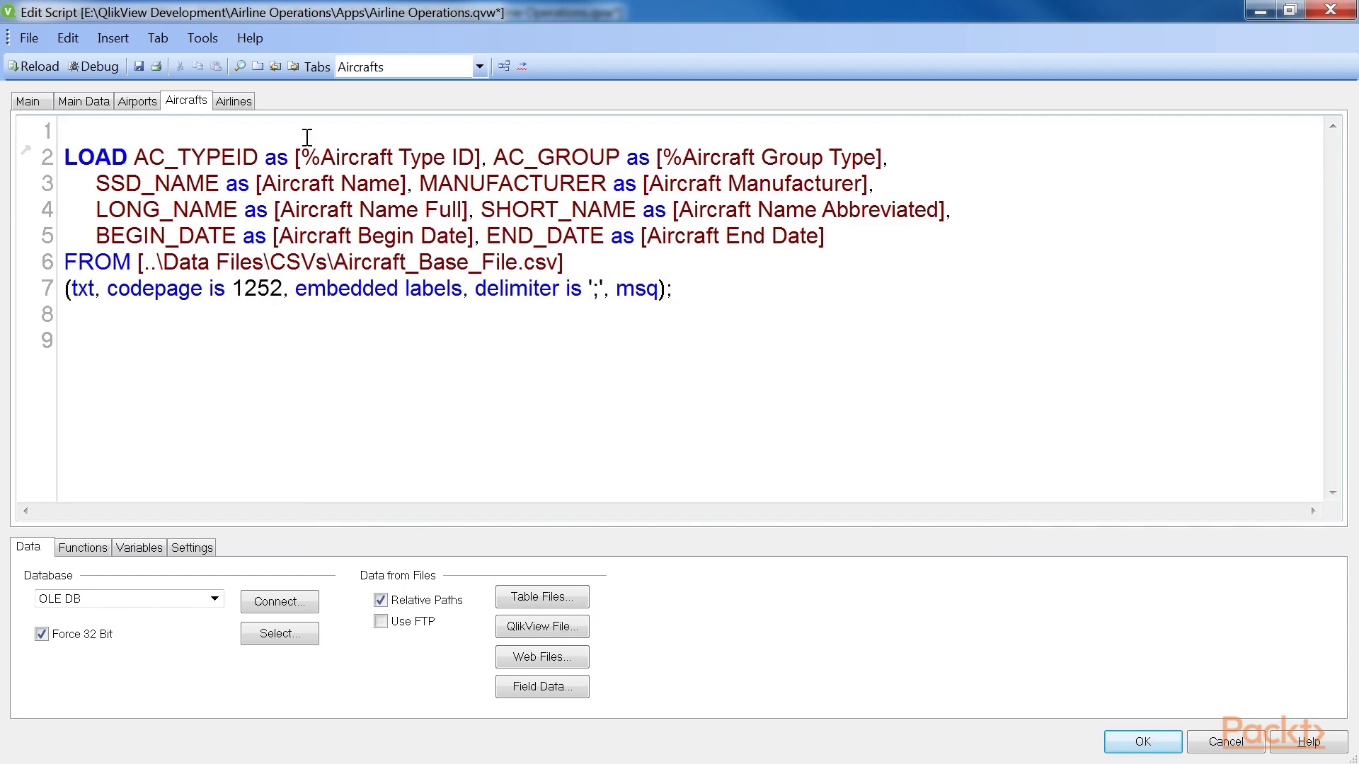
type("[Aircr")
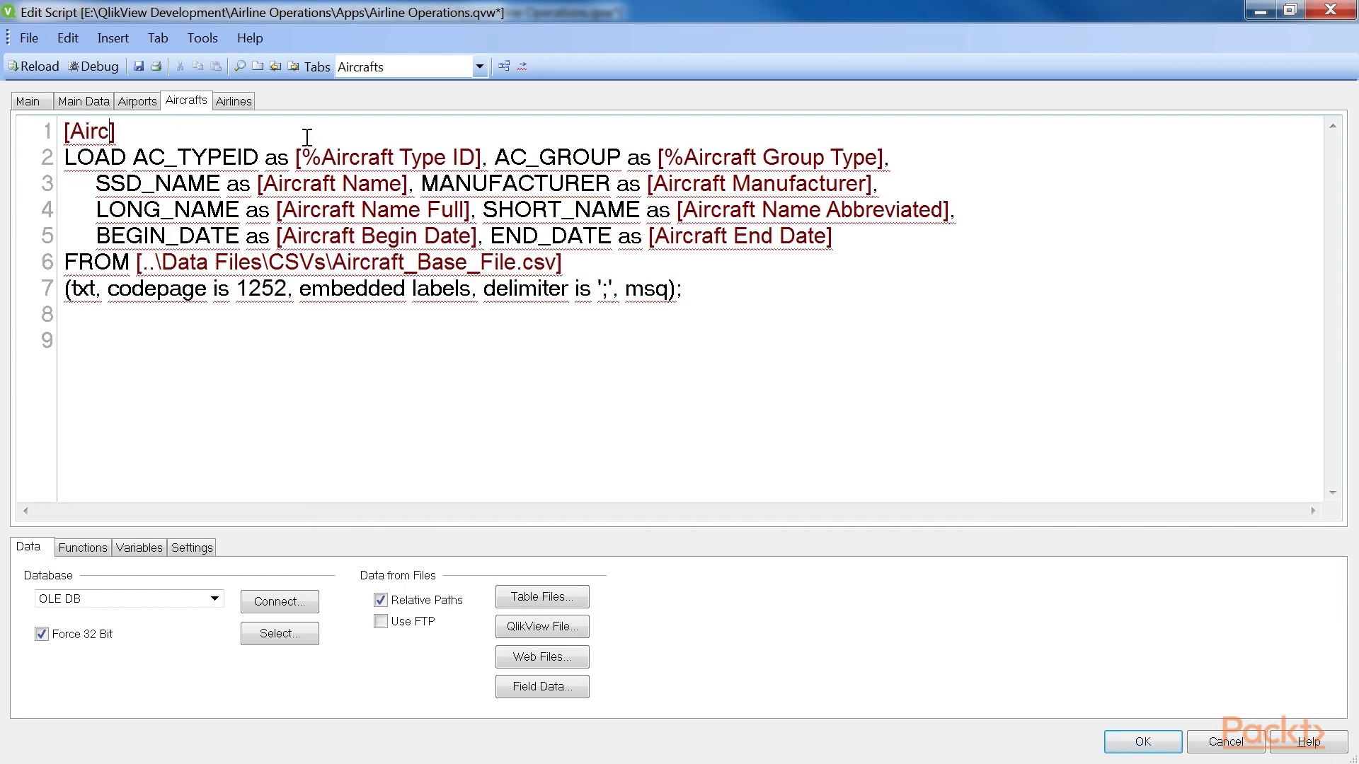
type("aft Types]:")
left_click_drag(559, 262, 143, 264)
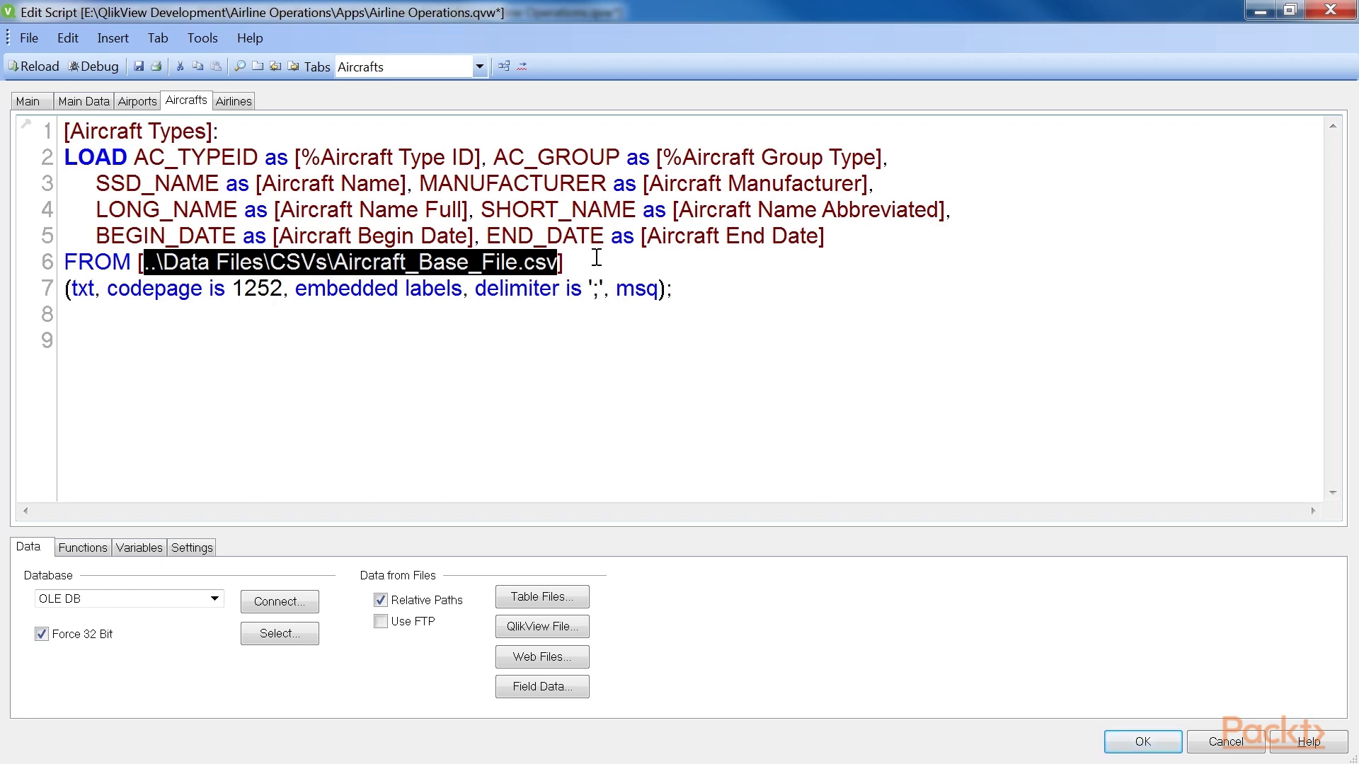
left_click(597, 258)
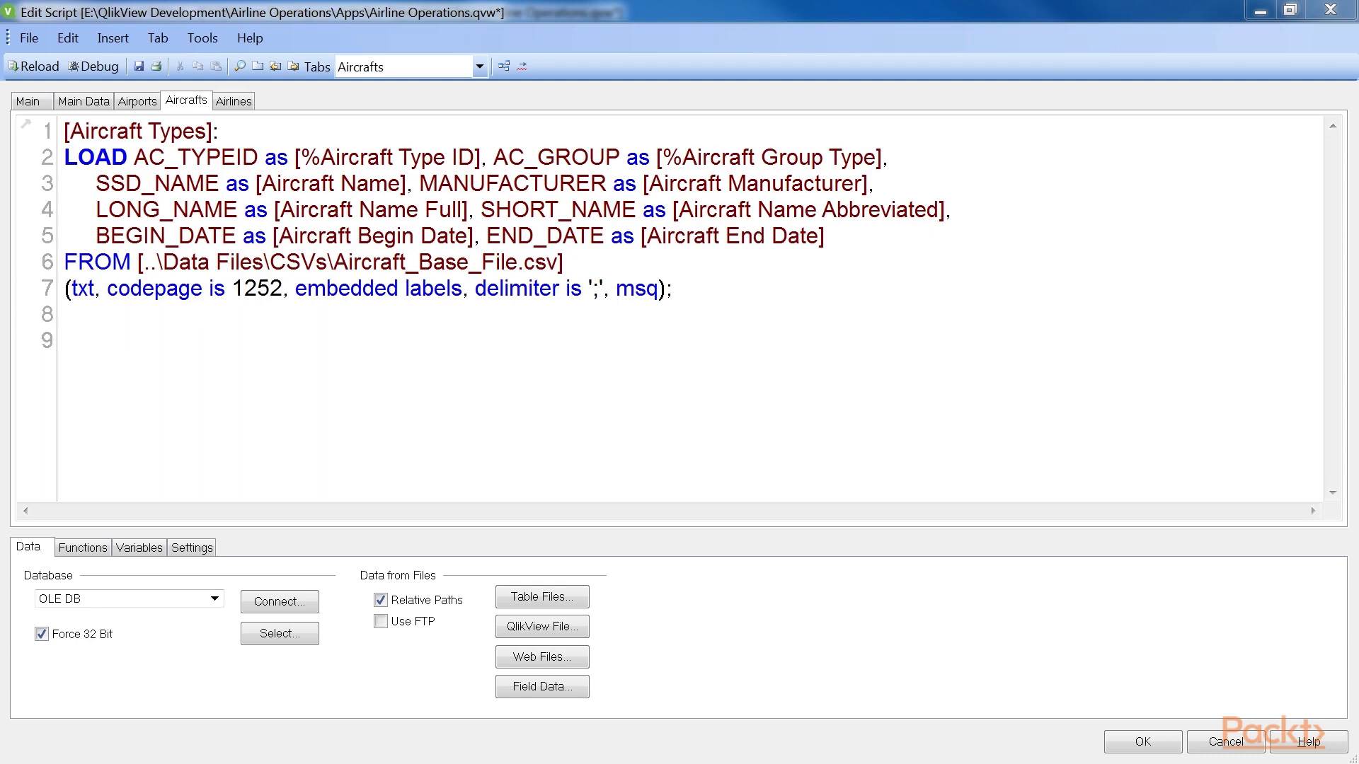
left_click(89, 319)
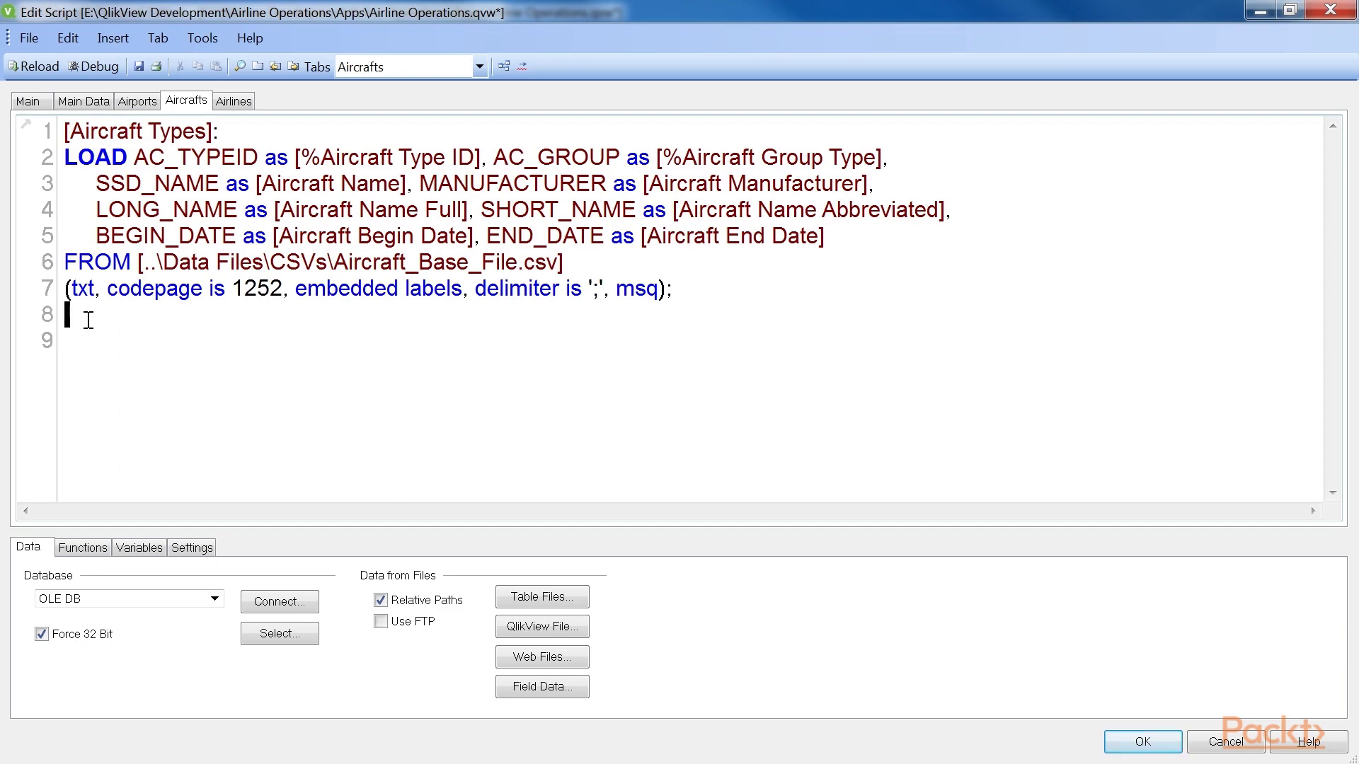
Step: Open Aircraft_Group from the CSVs folder in the file wizard to preview it
left_click(526, 599)
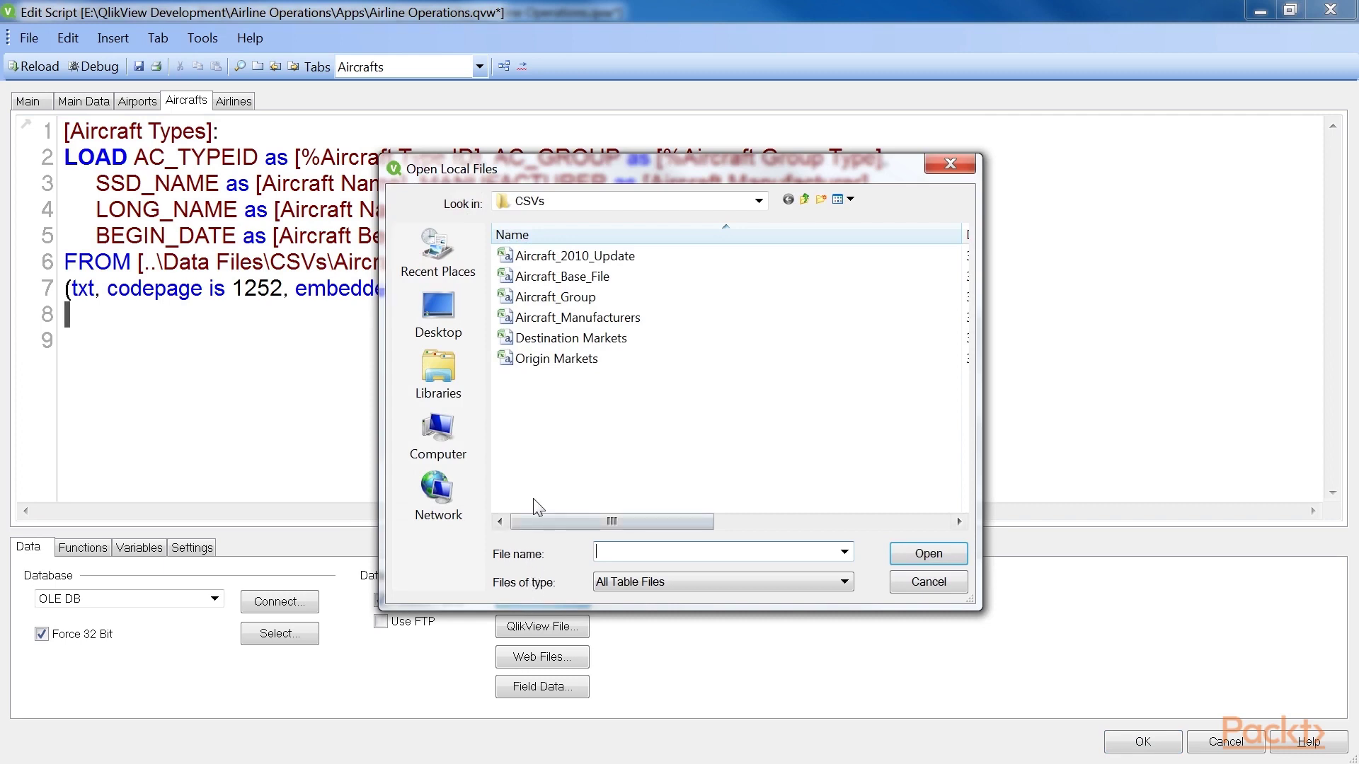
left_click(564, 300)
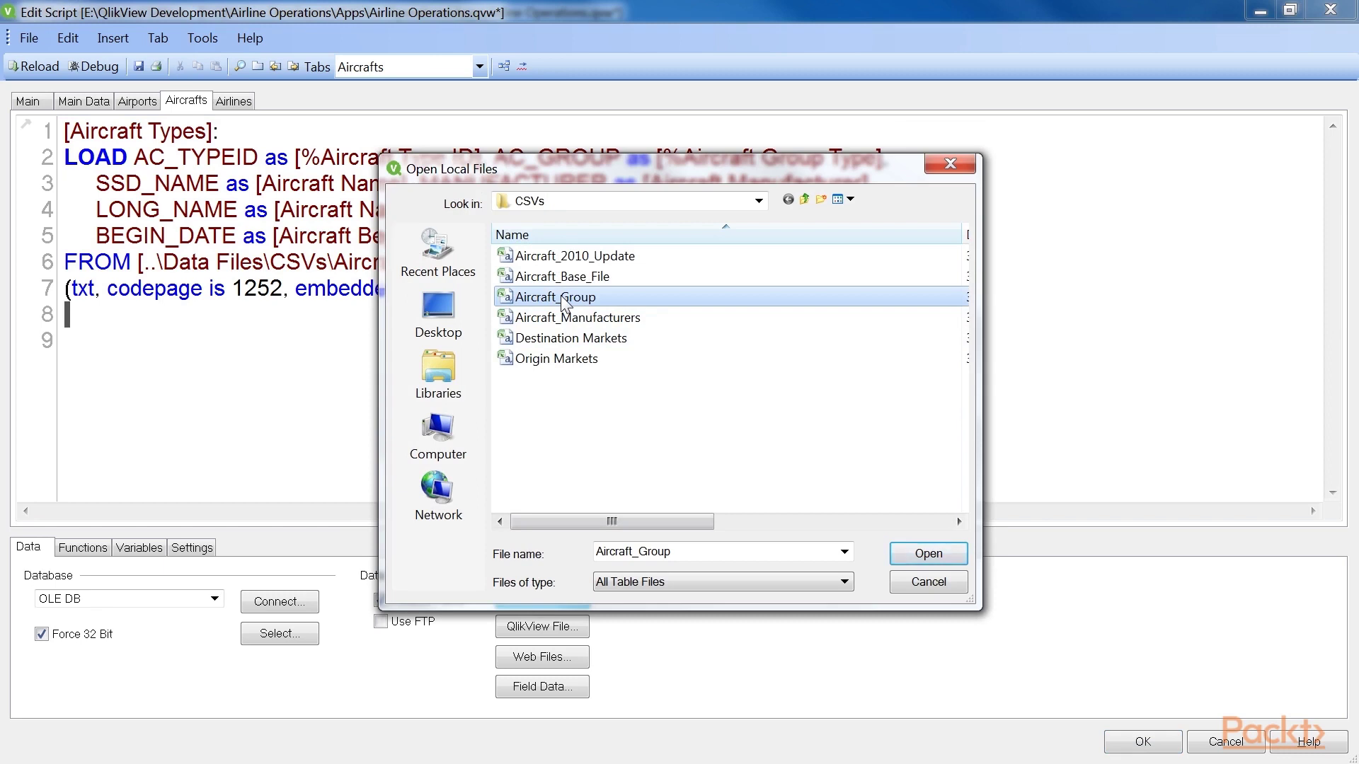
left_click(920, 555)
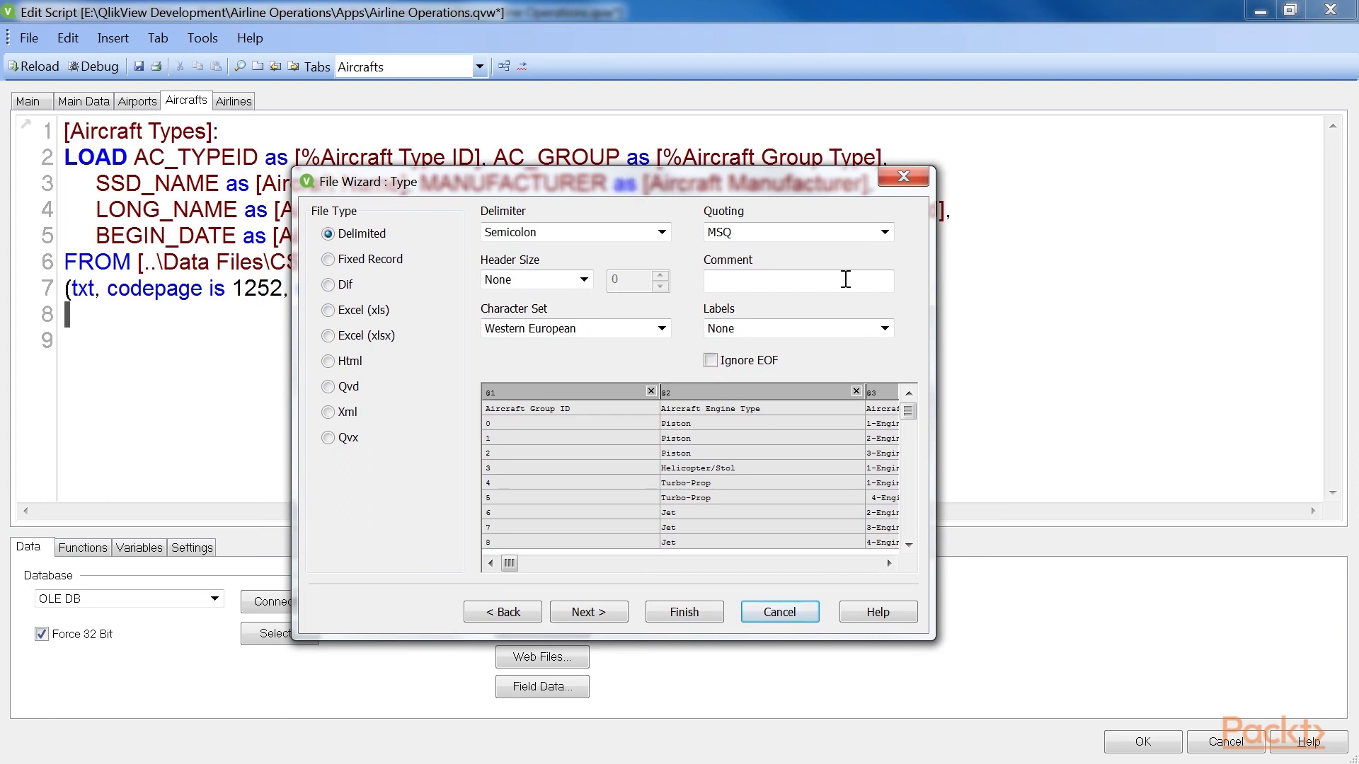
Step: Switch labels to Embedded Labels and rename Aircraft Group ID to %Aircraft Group Type
left_click(886, 328)
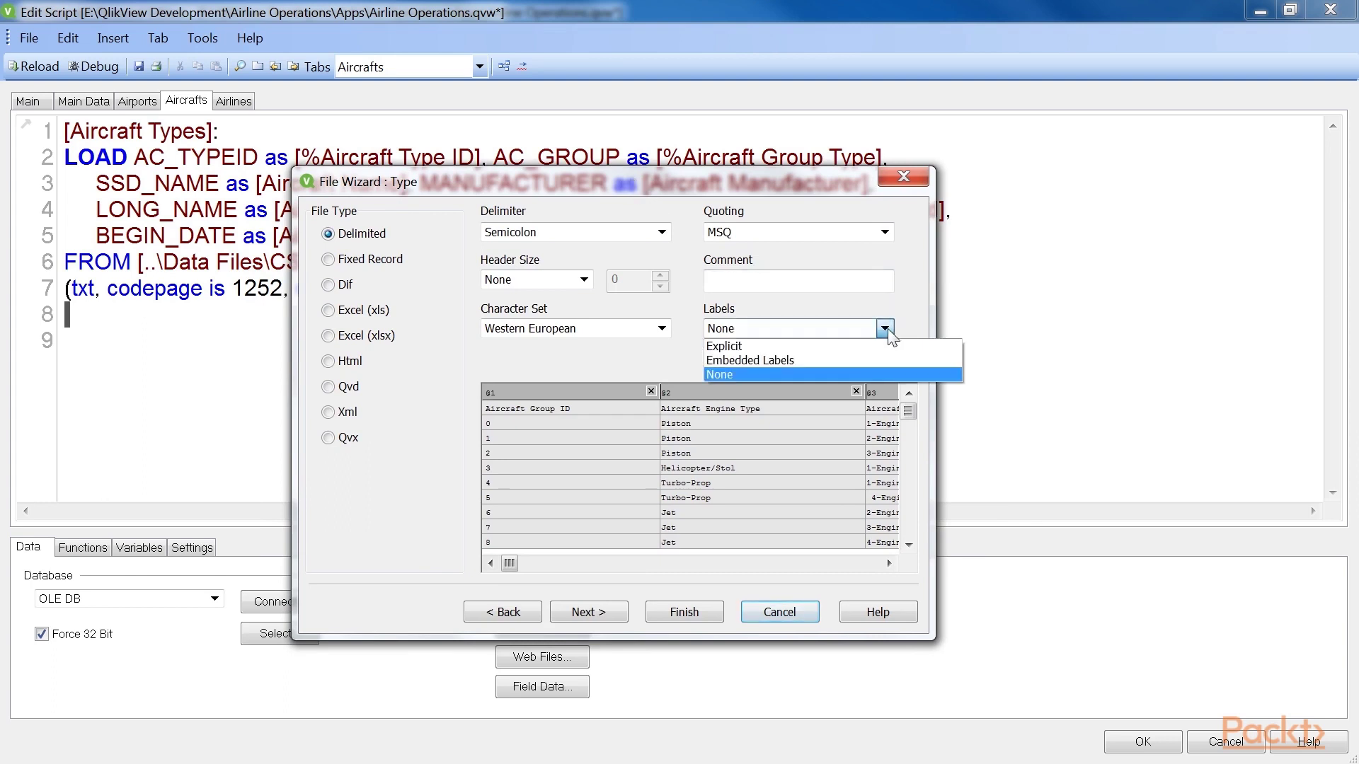
left_click(856, 369)
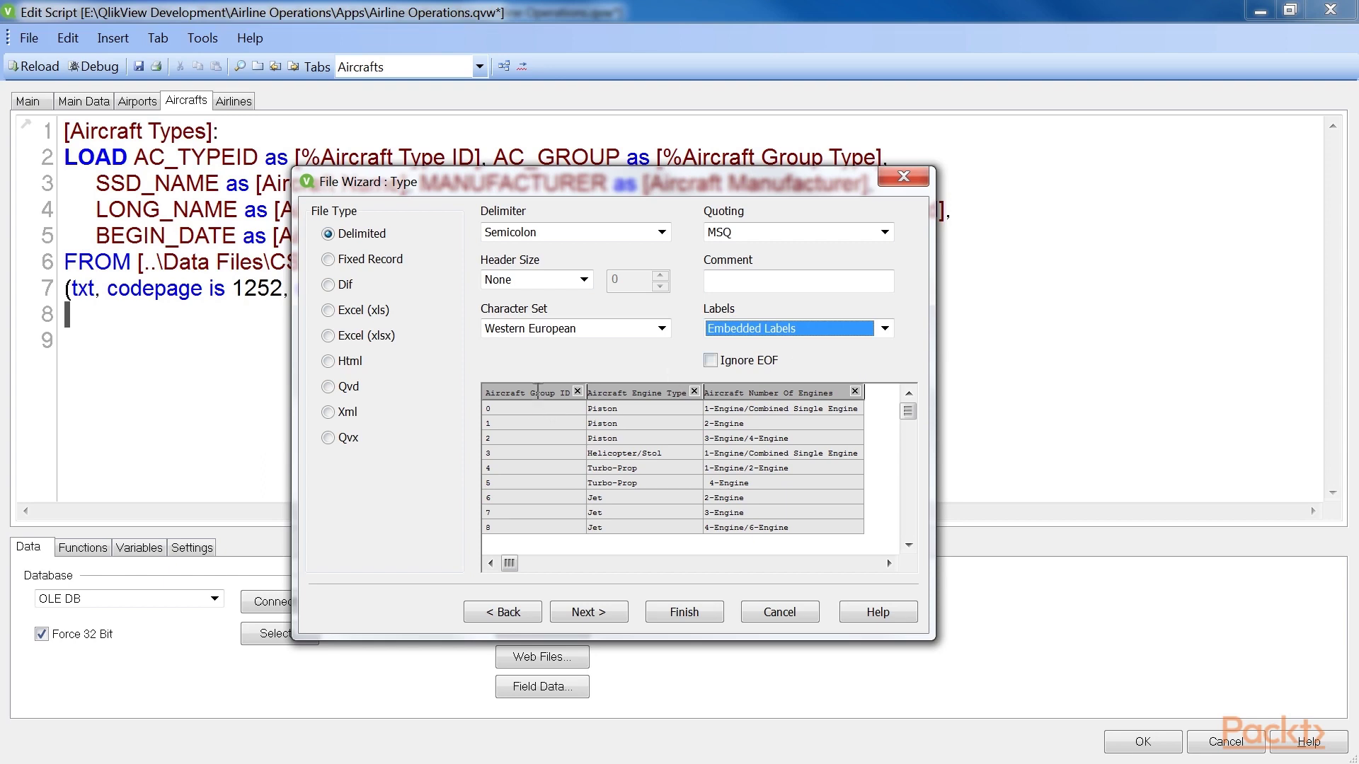
left_click(508, 393)
type("%A")
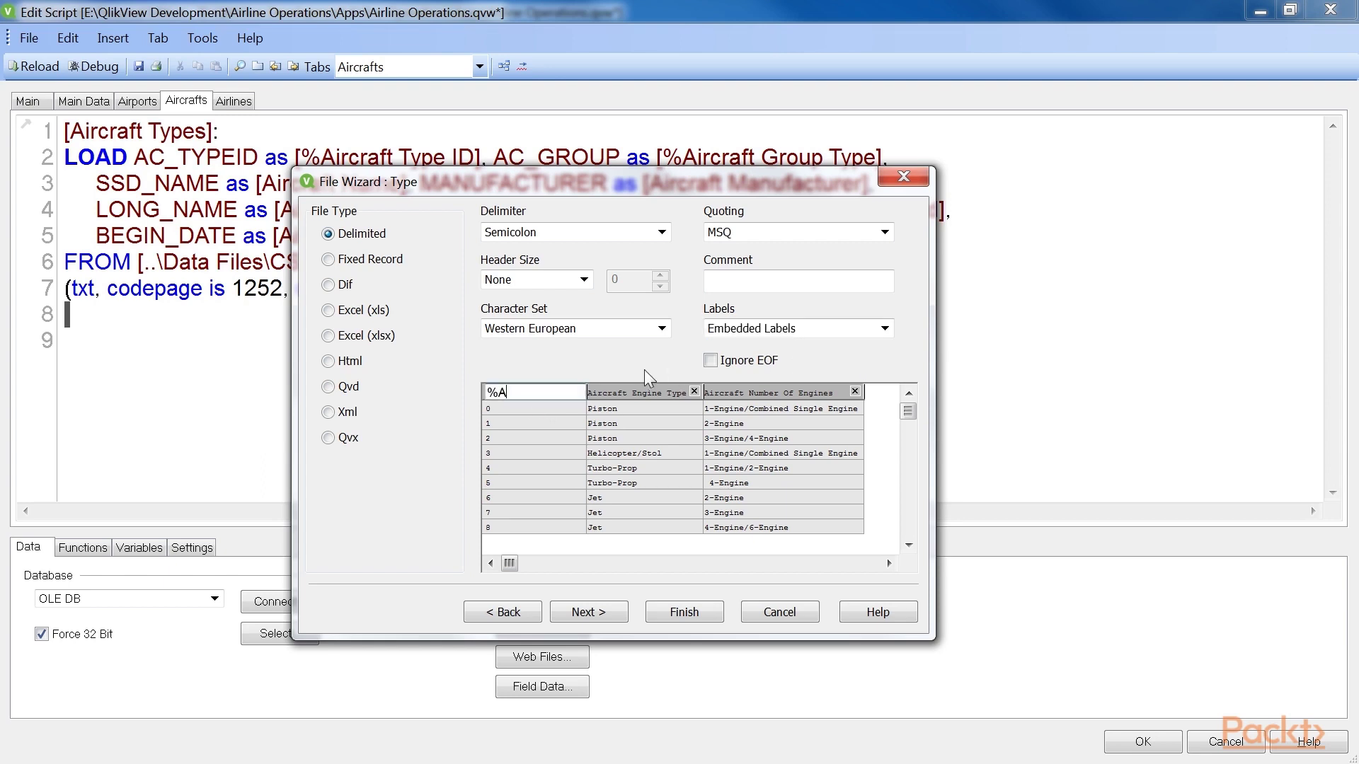
type("ircraft")
type(" Group Type")
Step: Insert the Aircraft_Group LOAD and label it [Aircraft Groups]: in place of Directory
left_click(698, 614)
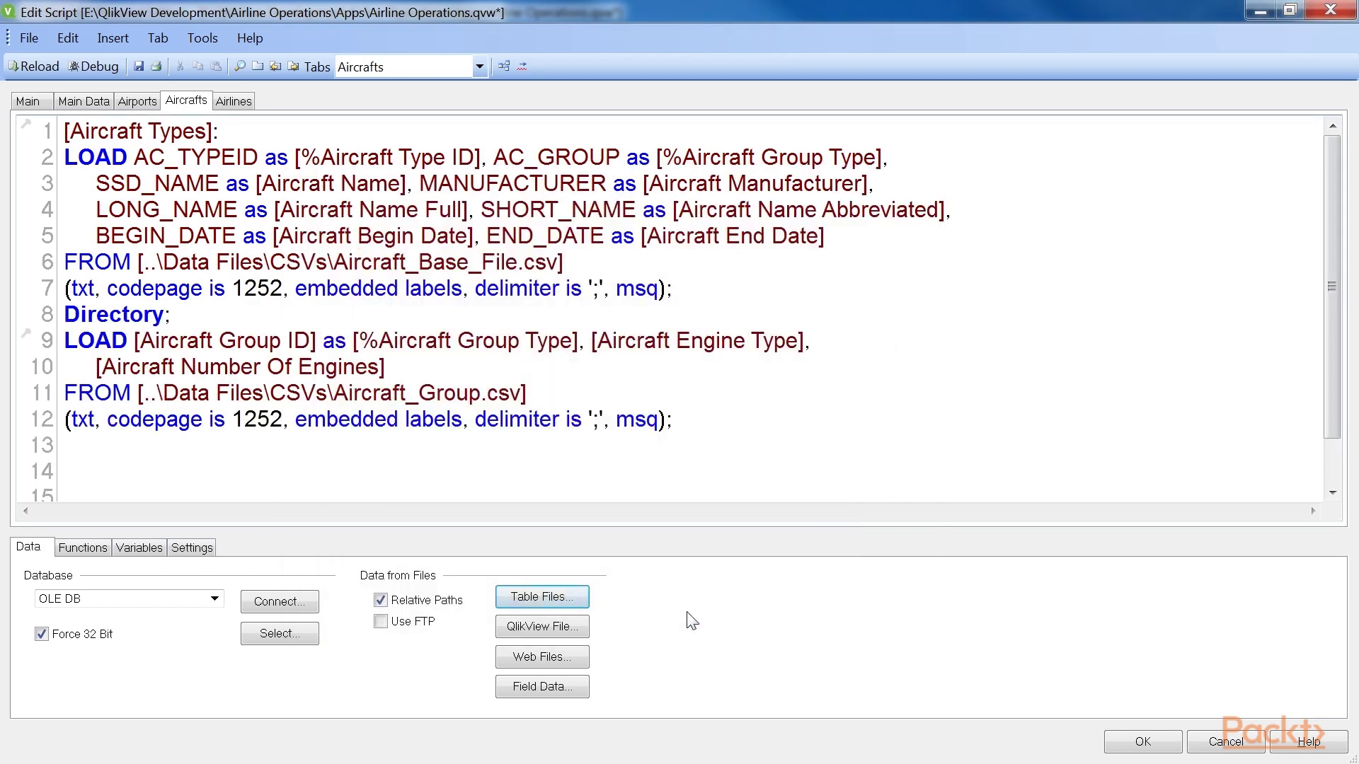
double_click(153, 322)
type("[Aircraft ")
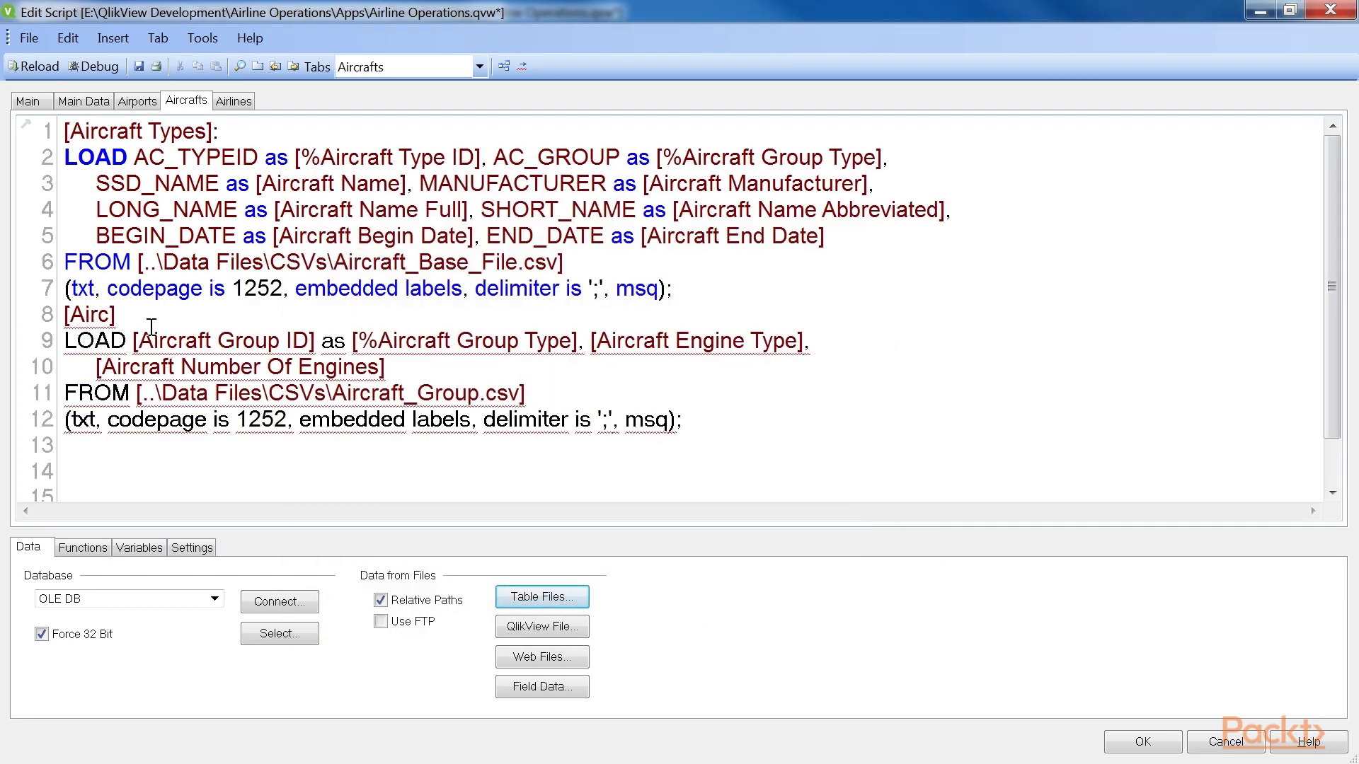
type("Groups")
left_click(266, 314)
type(":")
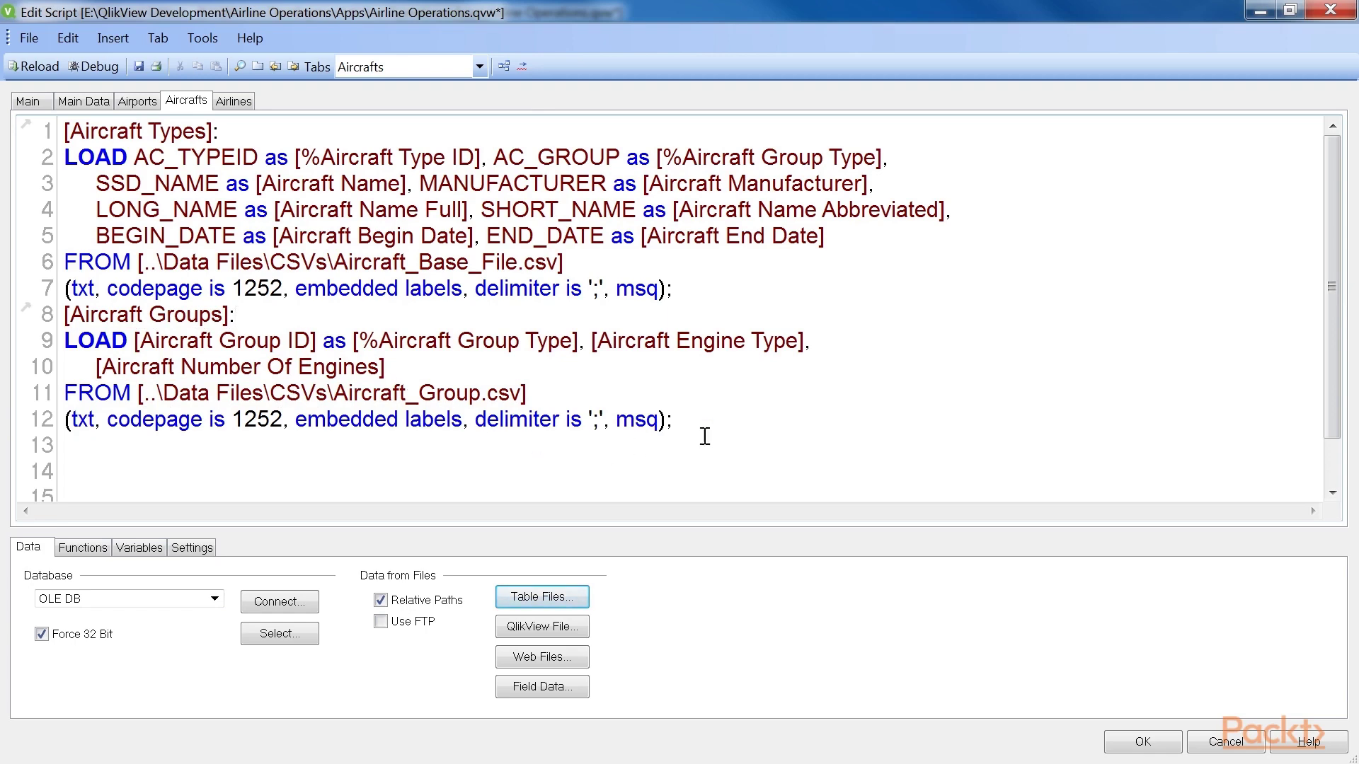
Step: Save the entire document and drop Aircraft Number Of Engines from the Aircraft Groups load
left_click(727, 429)
left_click(15, 36)
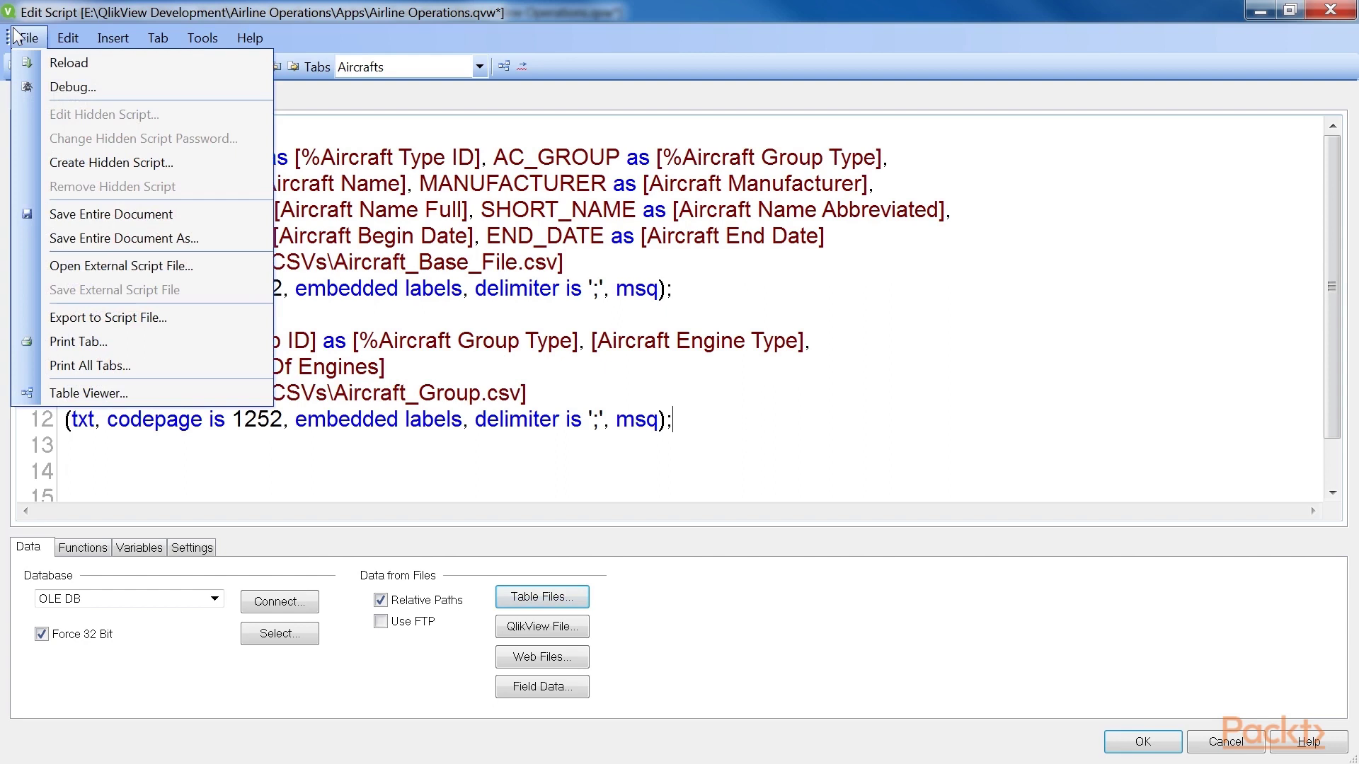
key("ctrl+s")
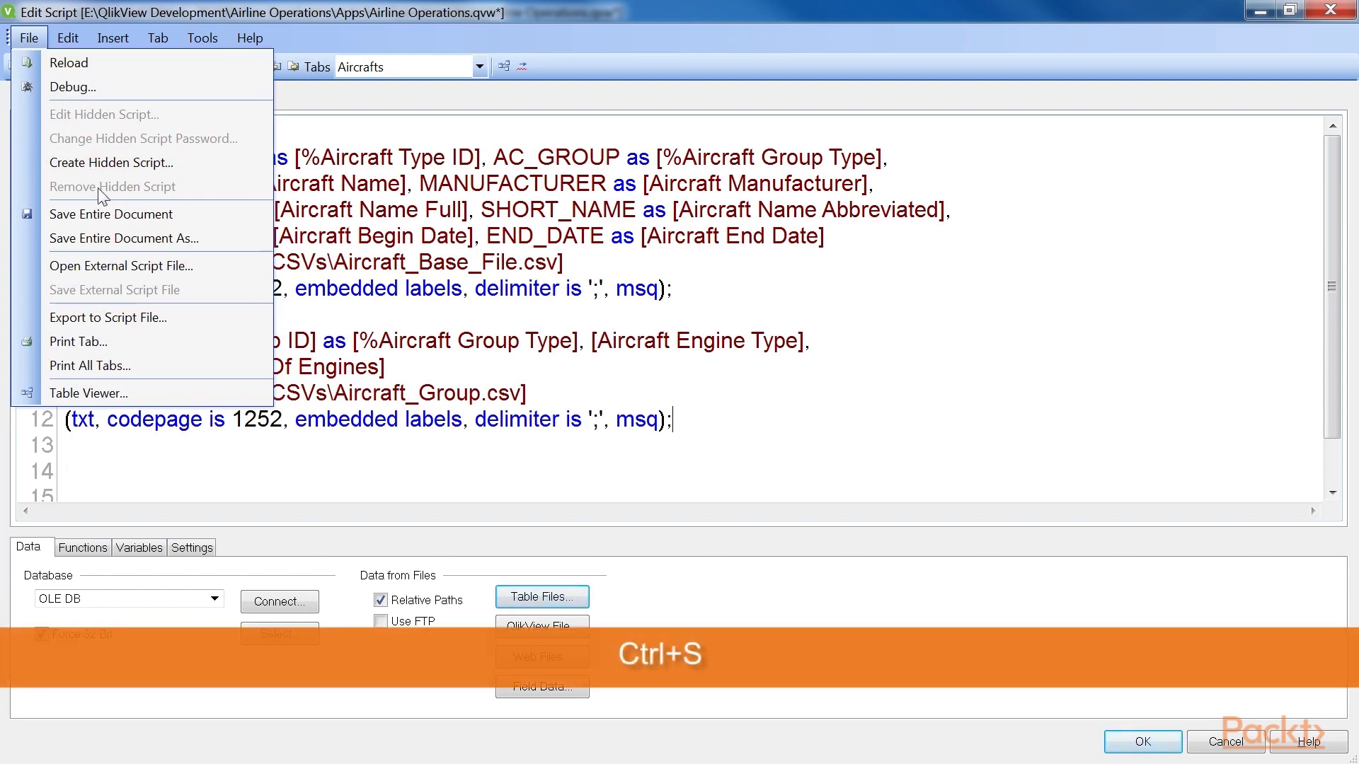
left_click(99, 214)
left_click_drag(64, 314, 678, 421)
type("[Aircraft Groups]: LOAD [Aircraft Group ID] as [%Aircraft Group Type], [Aircraft Engine Type] FROM [..\\Data Files\\CSVs\\Aircraft_Group.csv] (txt, codepage is 1252, embedded labels, delimiter is ';', msq);")
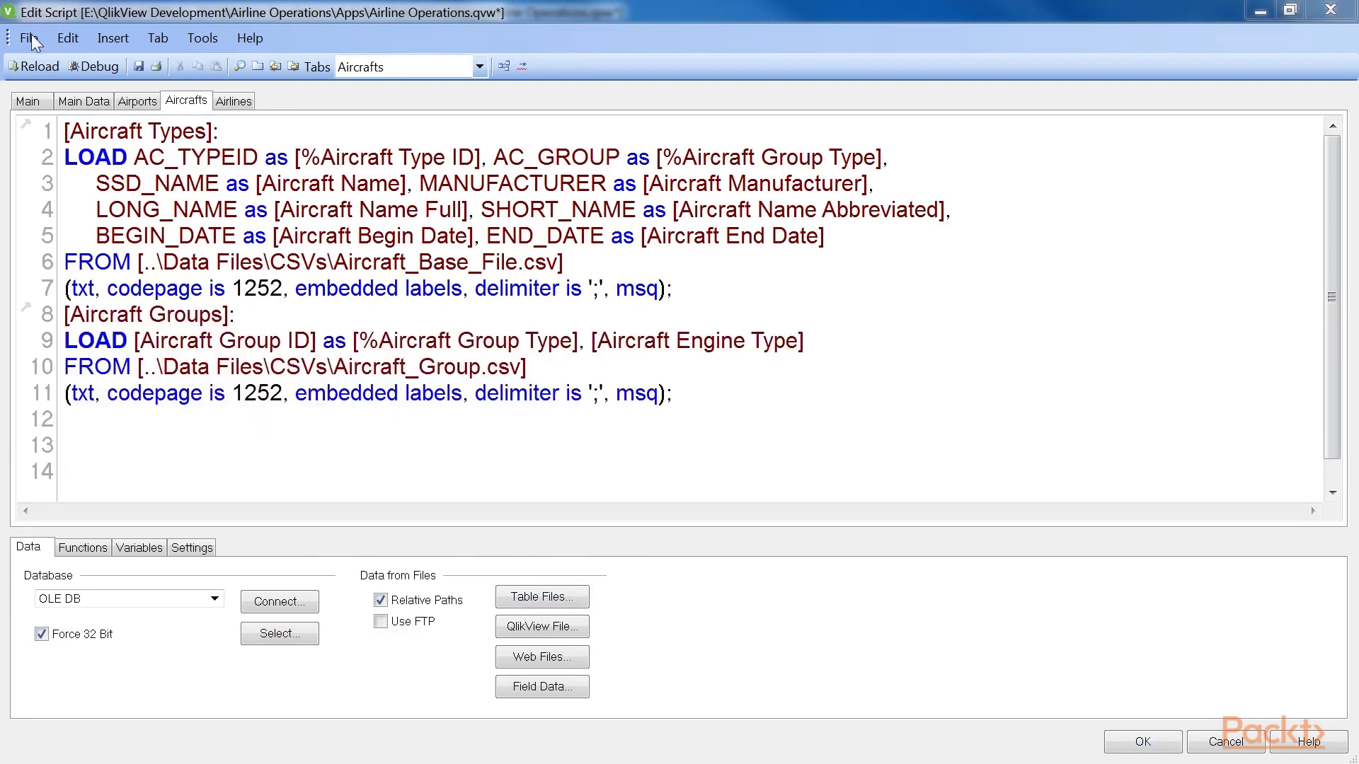
left_click(31, 37)
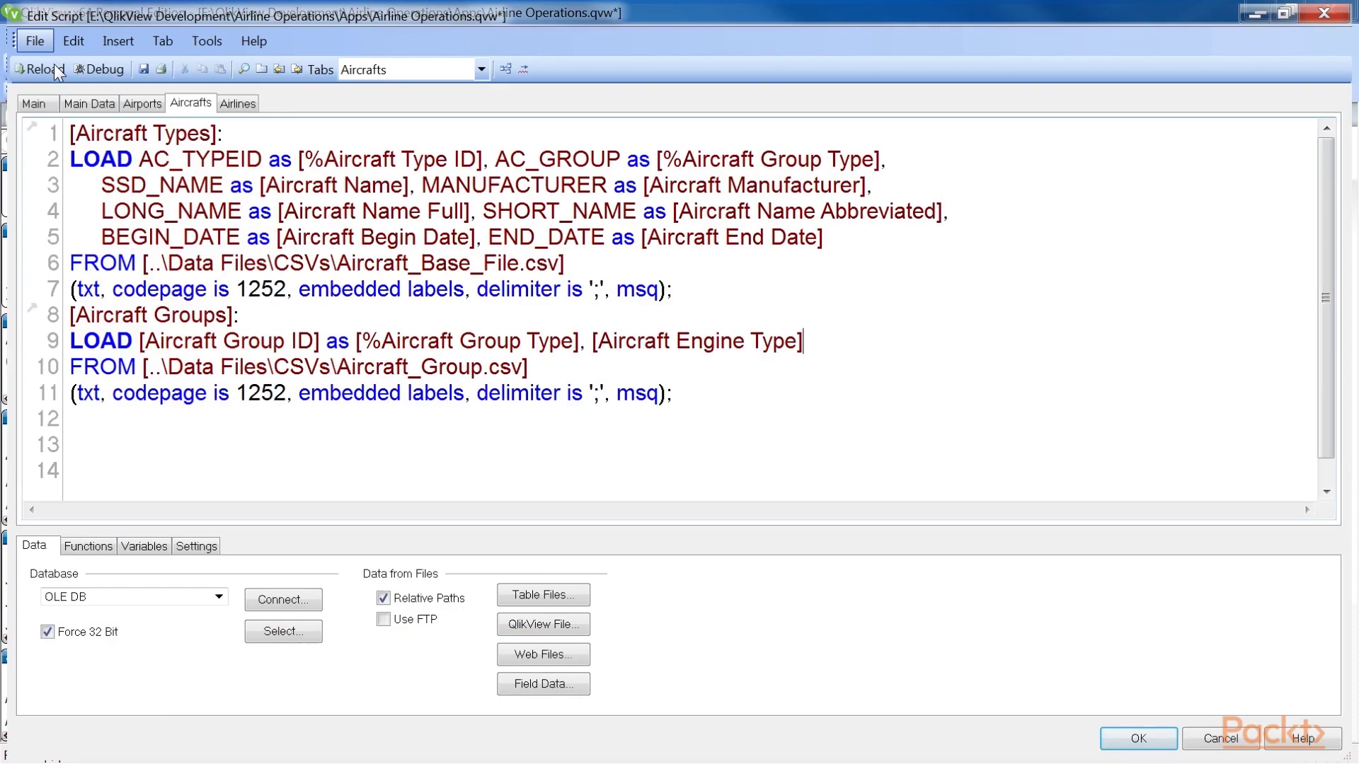
Step: Reload the data and delete the broken Aircraft Group listbox with all its linked copies
left_click(54, 65)
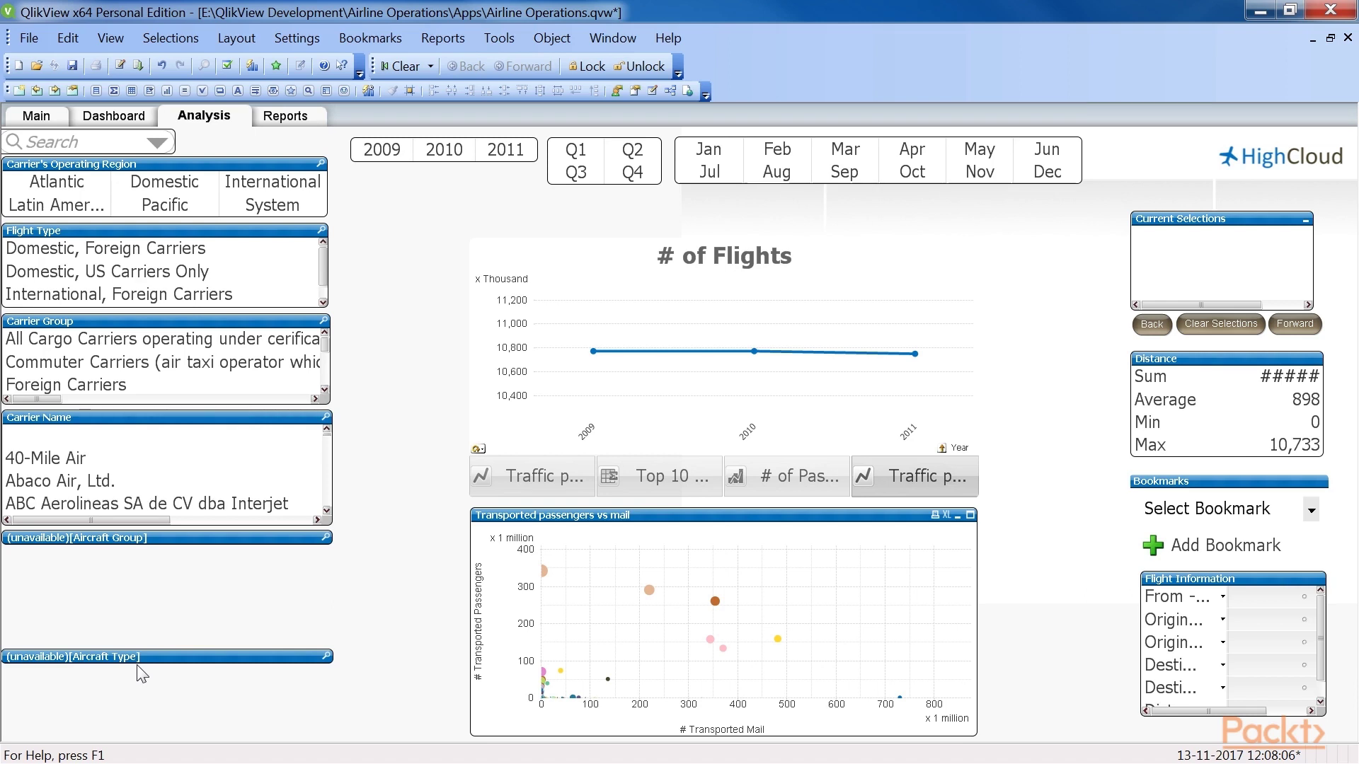
right_click(179, 546)
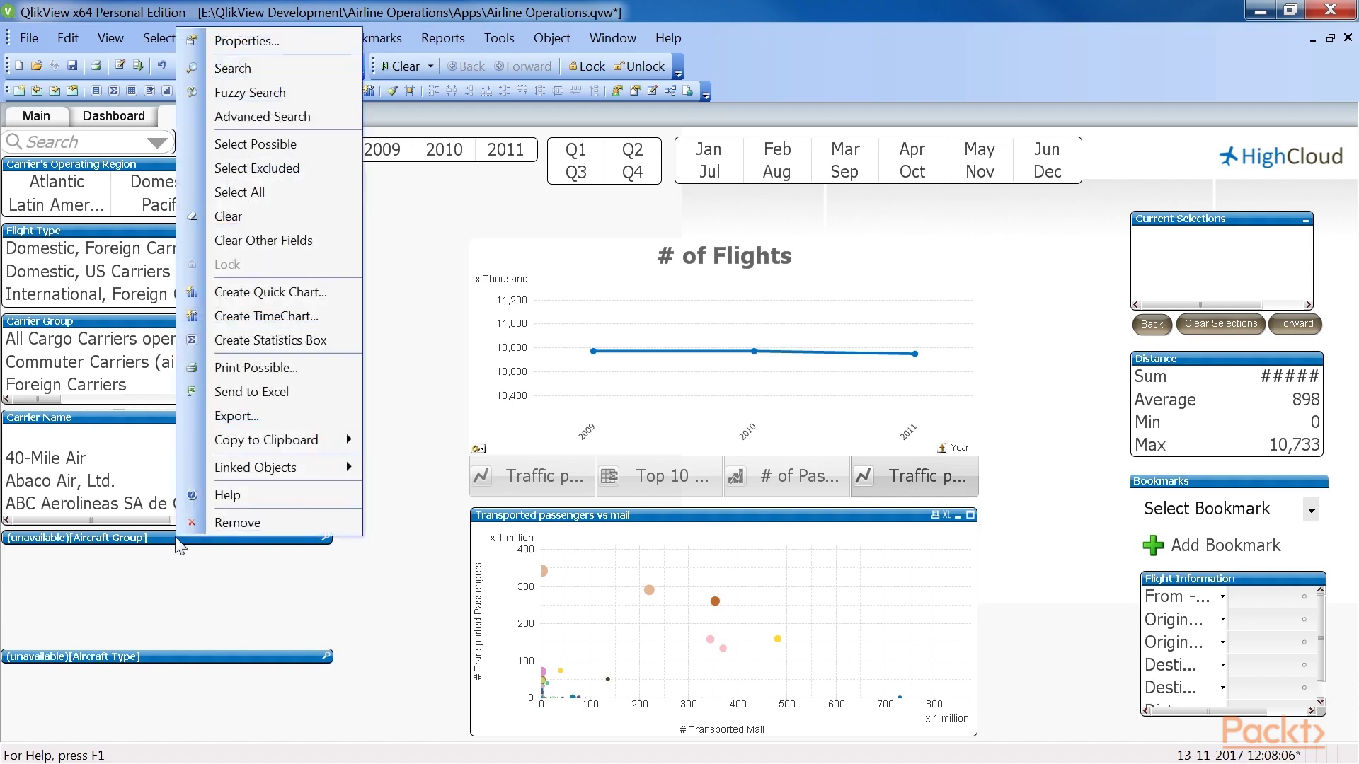
left_click(211, 524)
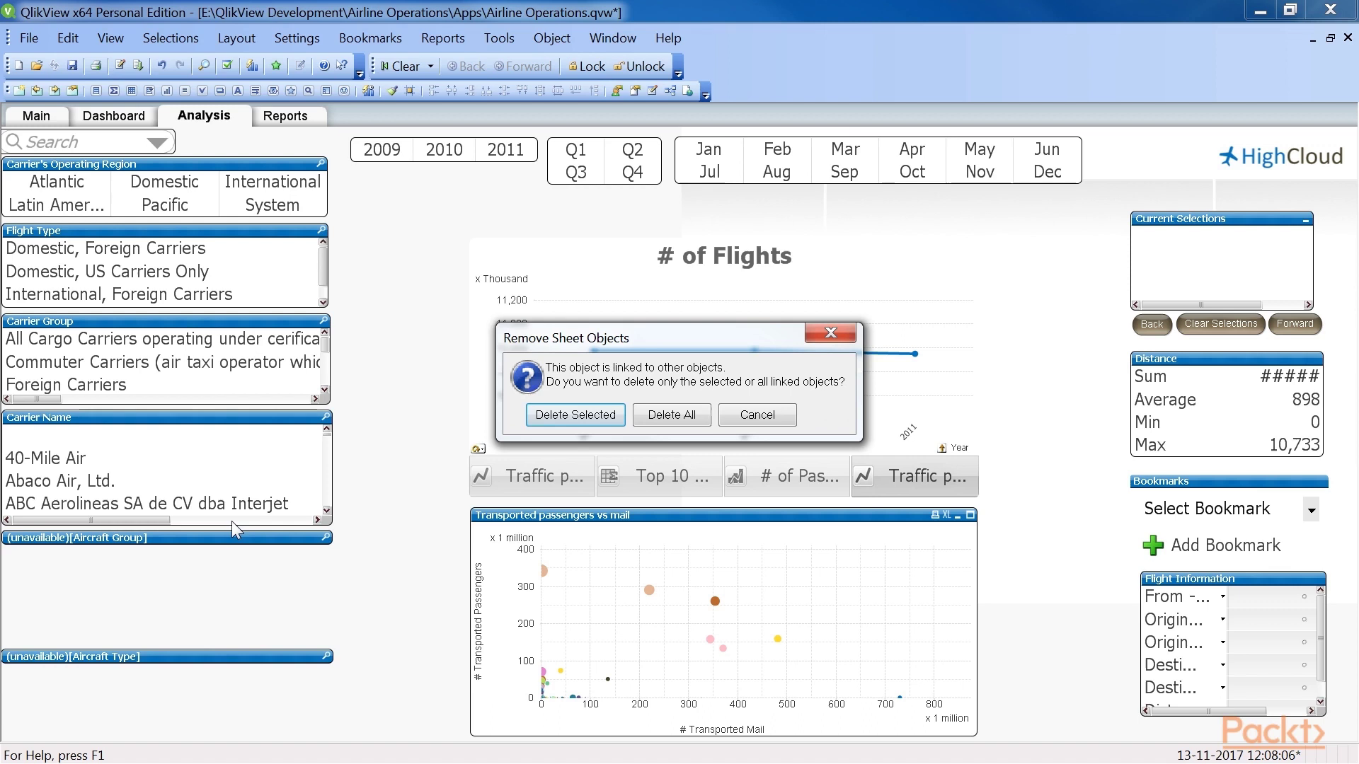
left_click(671, 416)
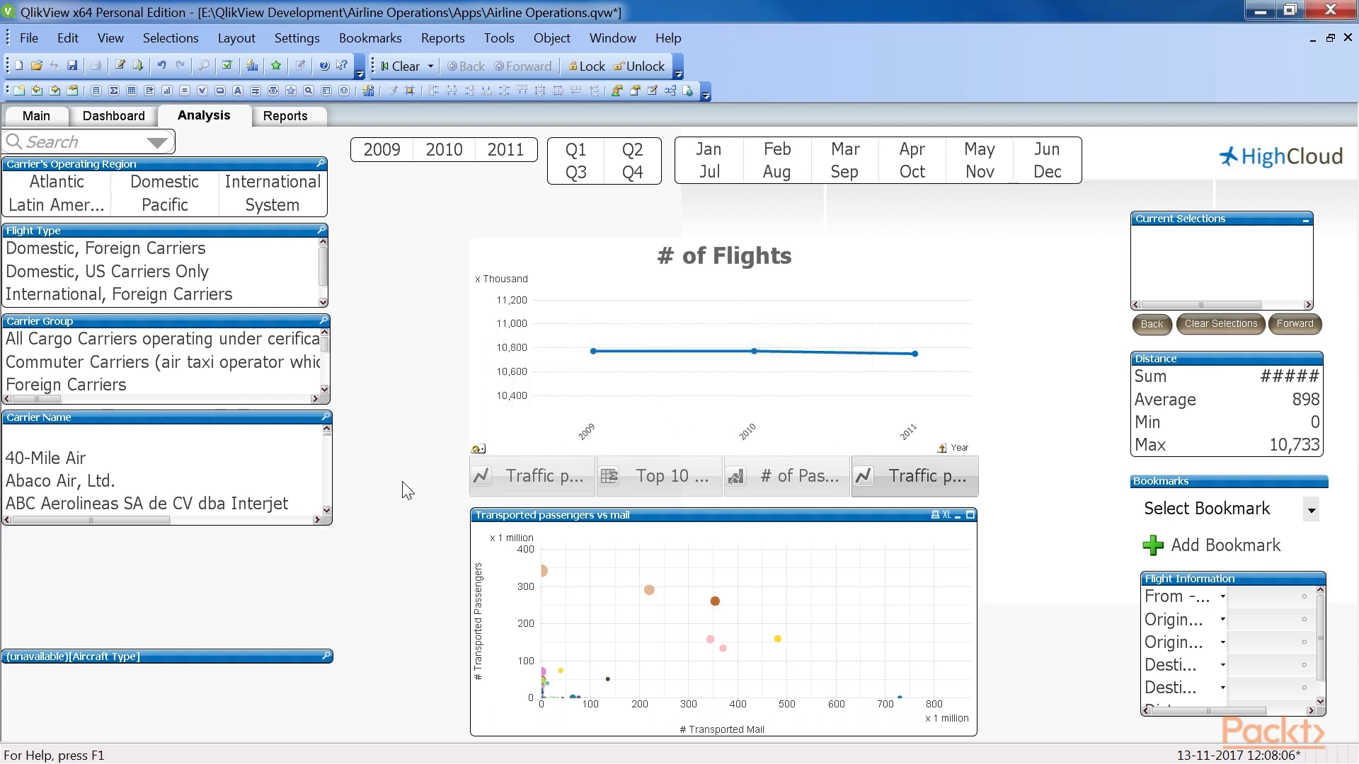
Step: Delete the Aircraft Type listbox and its linked copies as well
right_click(129, 656)
left_click(157, 641)
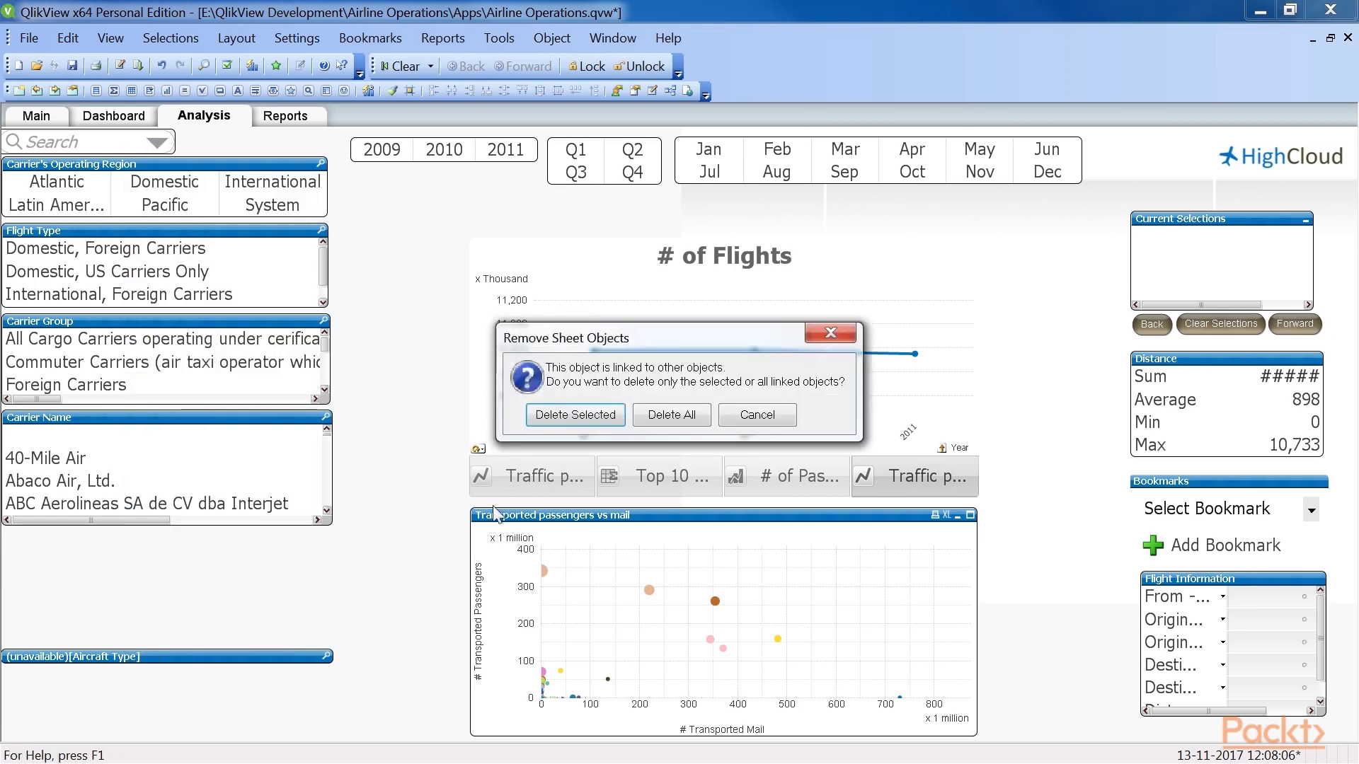
left_click(671, 416)
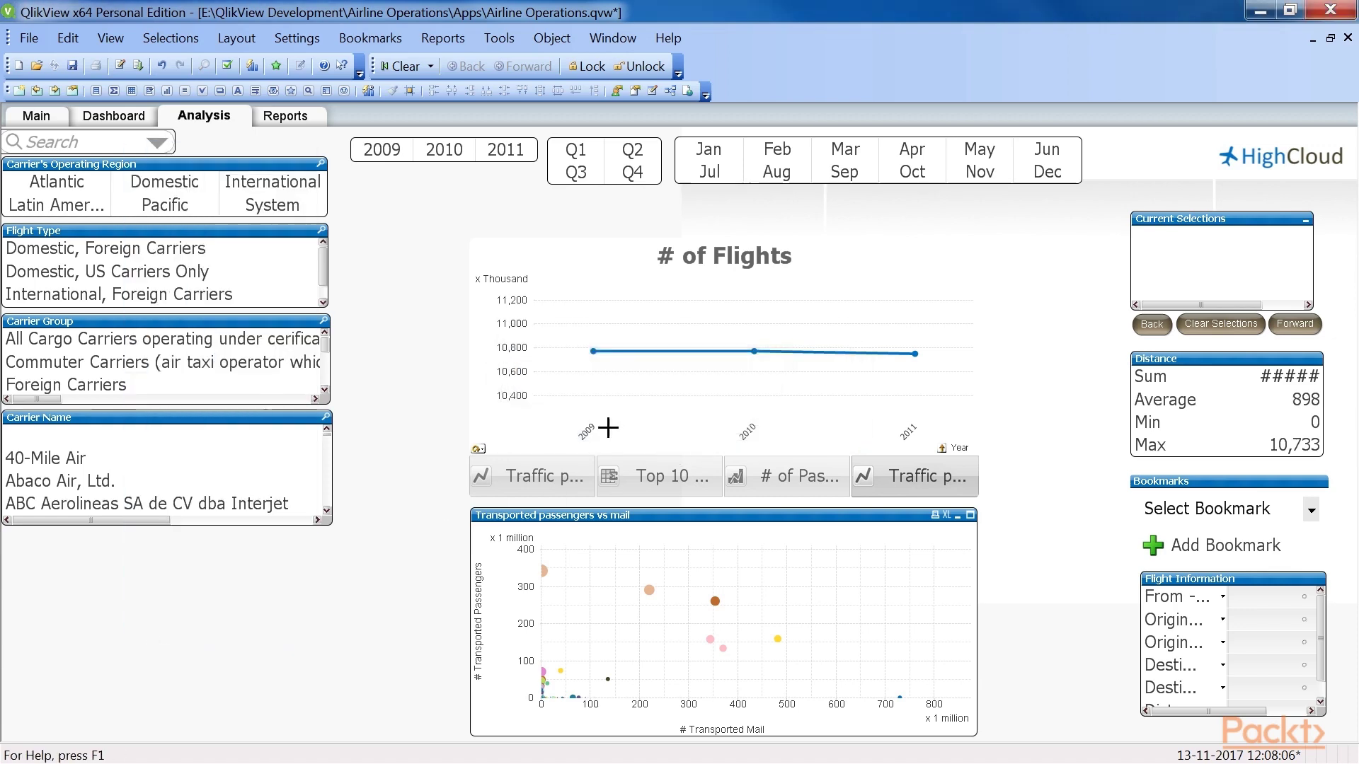
Step: Create a multibox with Aircraft Engine Type and Aircraft Name, placed further left on the sheet
right_click(179, 582)
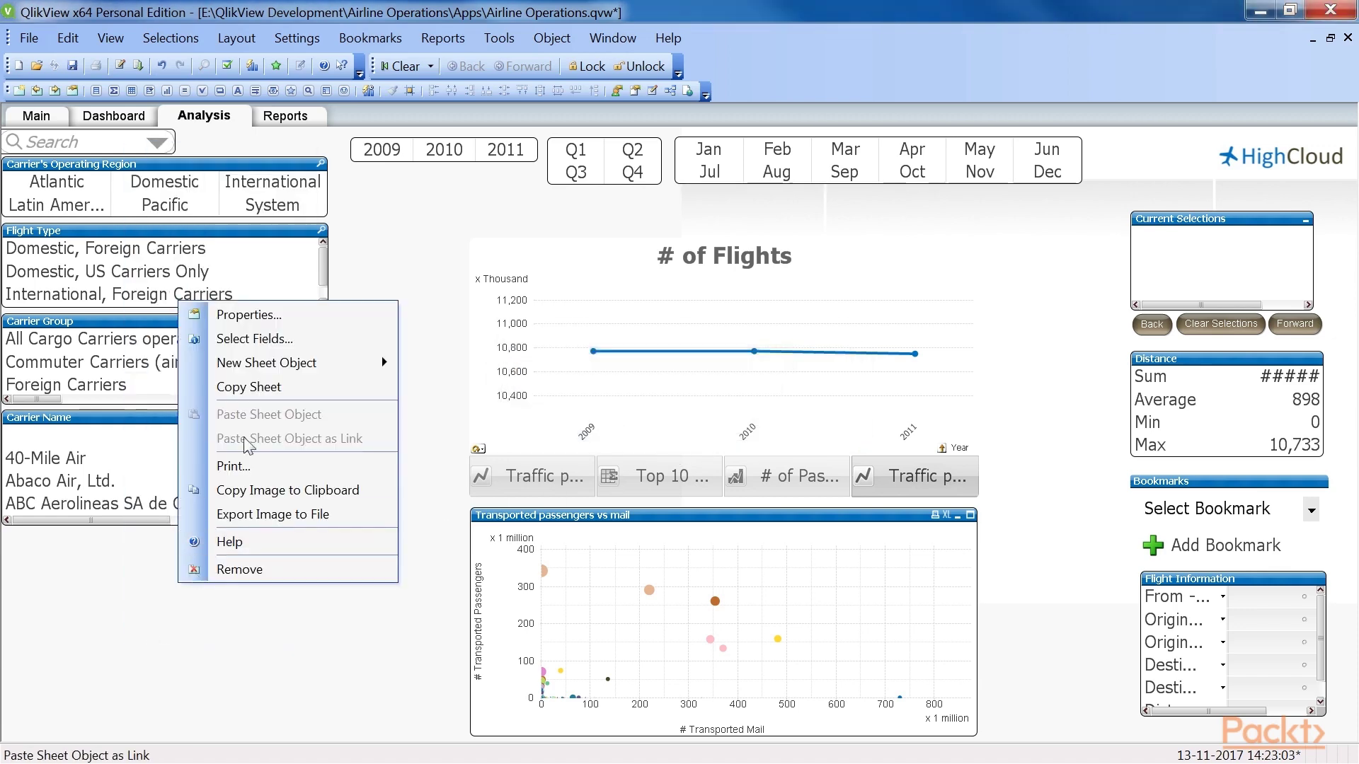
mouse_move(385, 364)
left_click(468, 413)
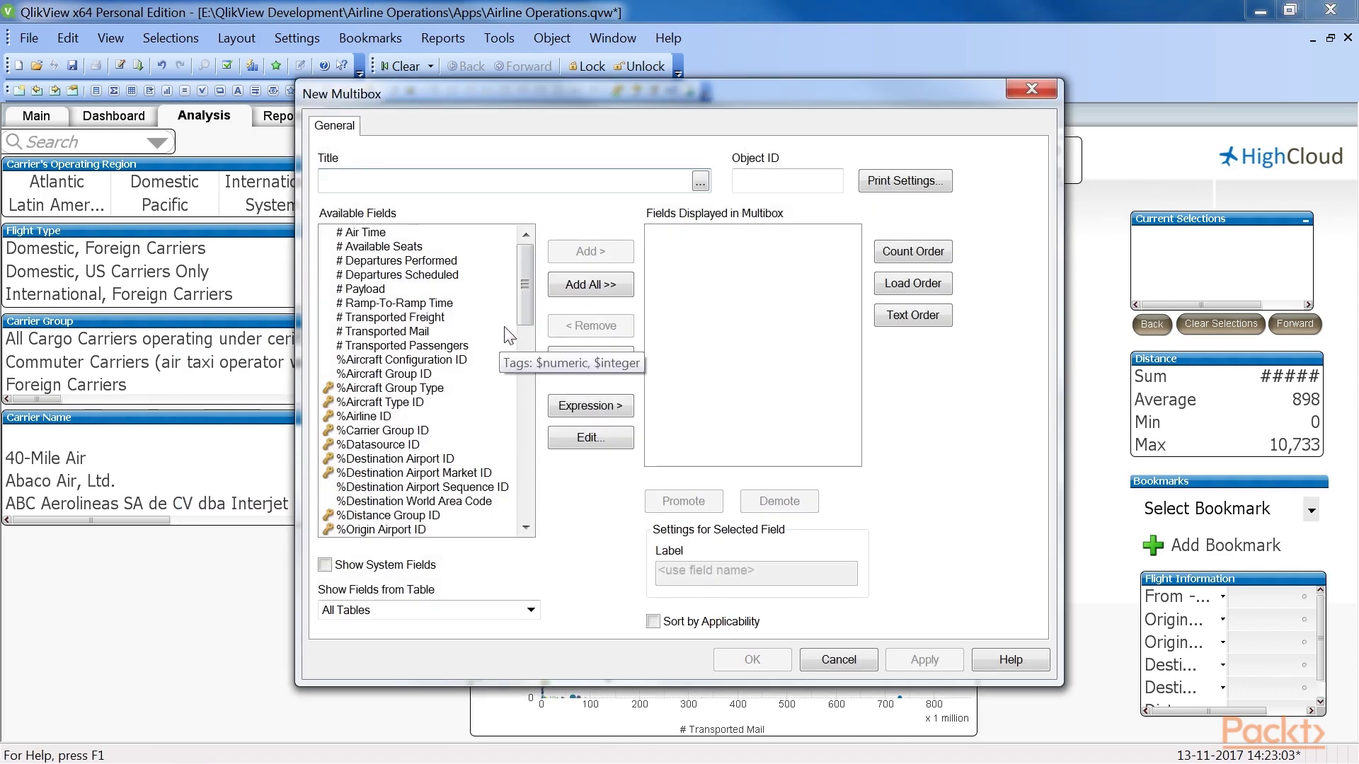
left_click_drag(525, 310, 521, 372)
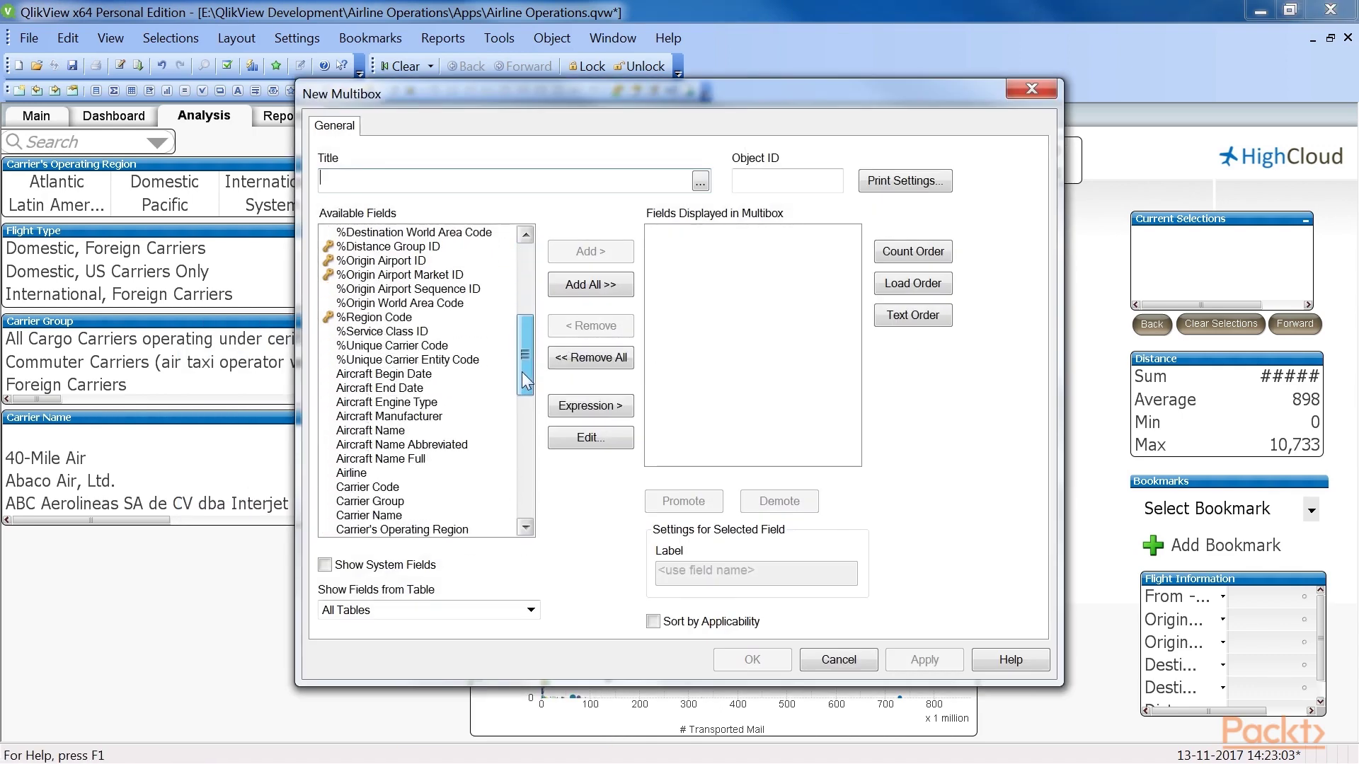
left_click(398, 434)
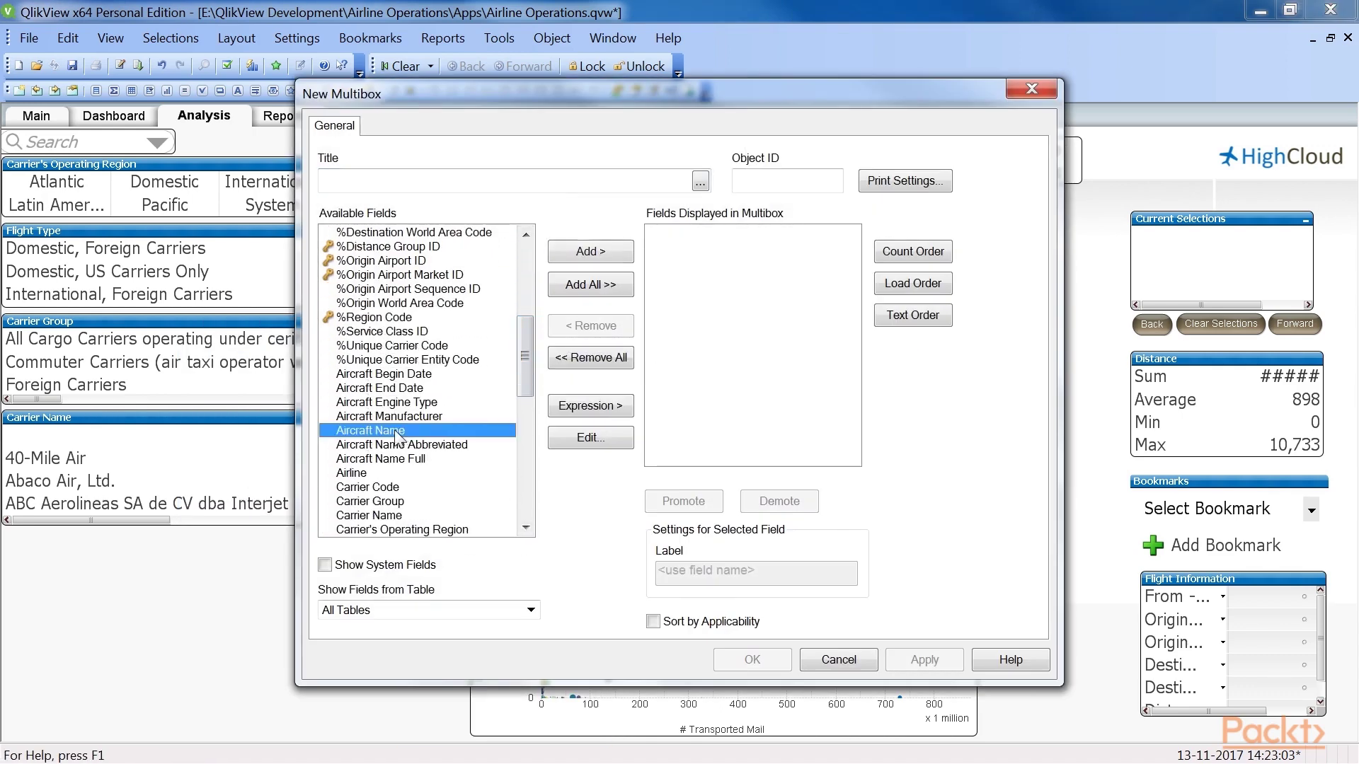
left_click(423, 402, "ctrl")
left_click(590, 251)
key("Return")
left_click_drag(179, 614, 52, 614)
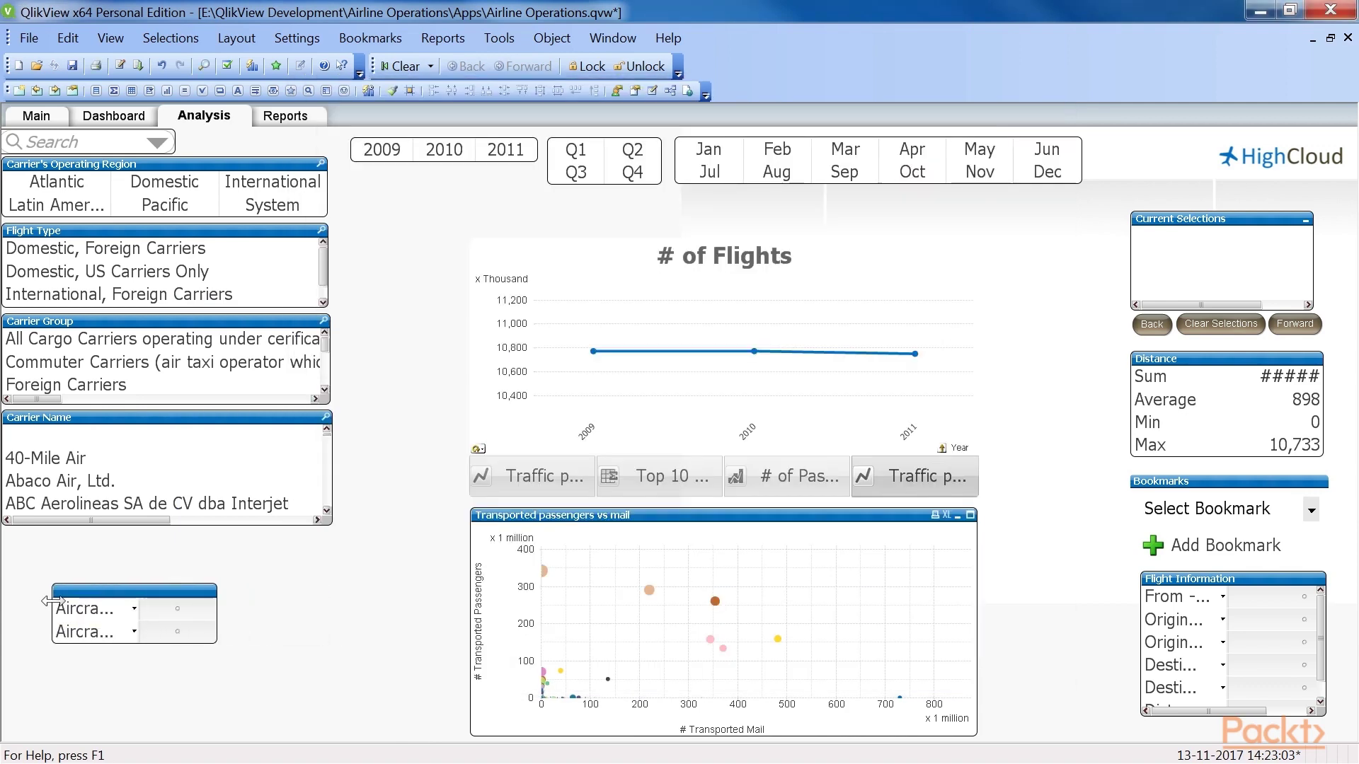
Step: Title the multibox 'Aircraft' and drag a copy onto the Dashboard sheet
right_click(89, 591)
left_click(160, 424)
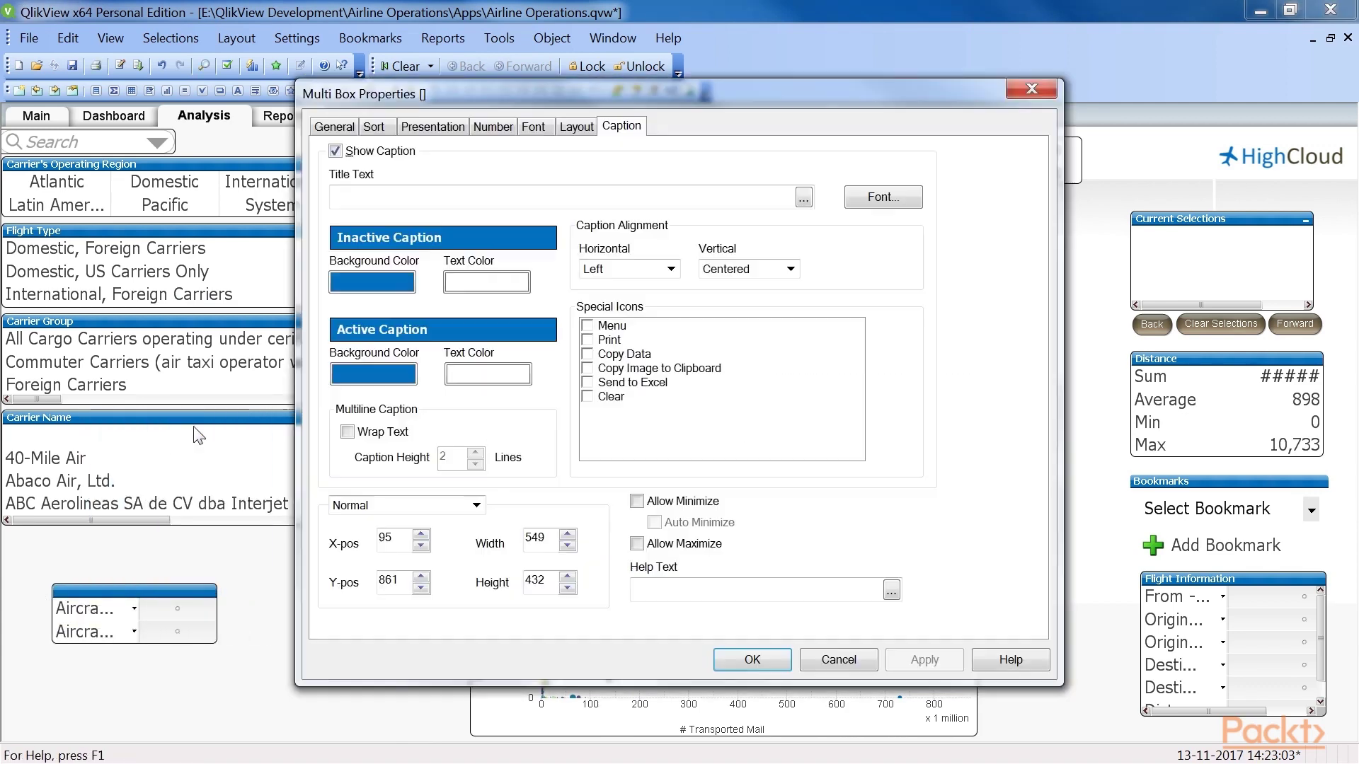
left_click(334, 126)
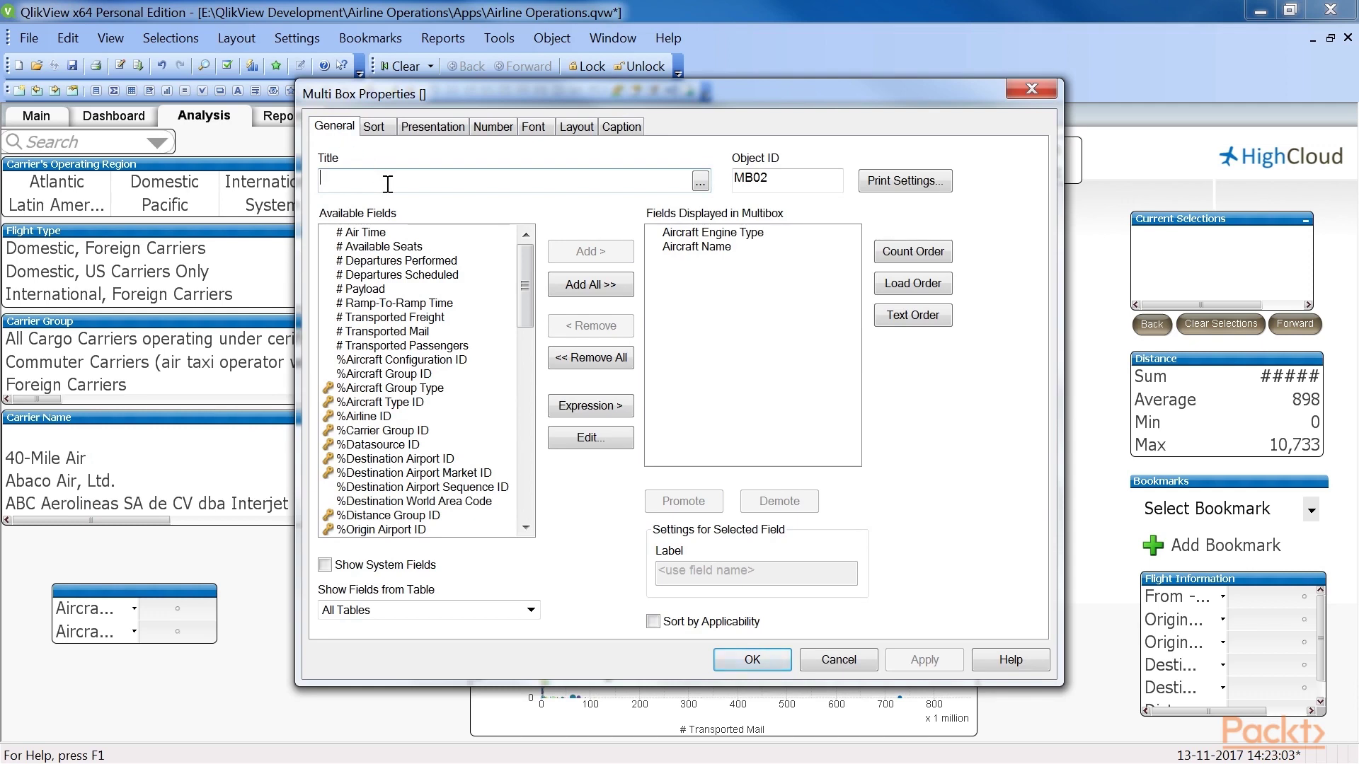
type("Aircraft")
key("Return")
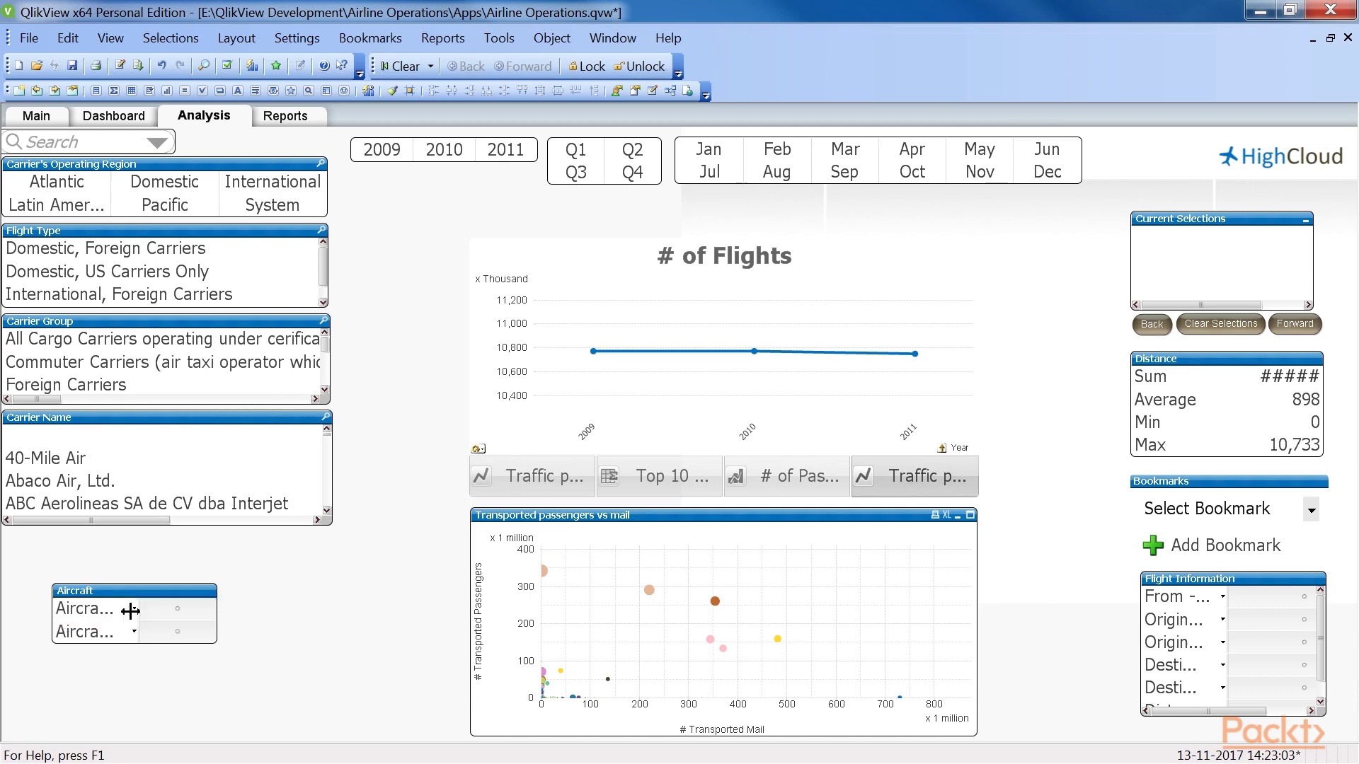
left_click_drag(177, 577, 130, 120)
Step: On the Analysis sheet, filter to one aircraft name and helicopter engine types, then clear all selections
left_click(130, 121)
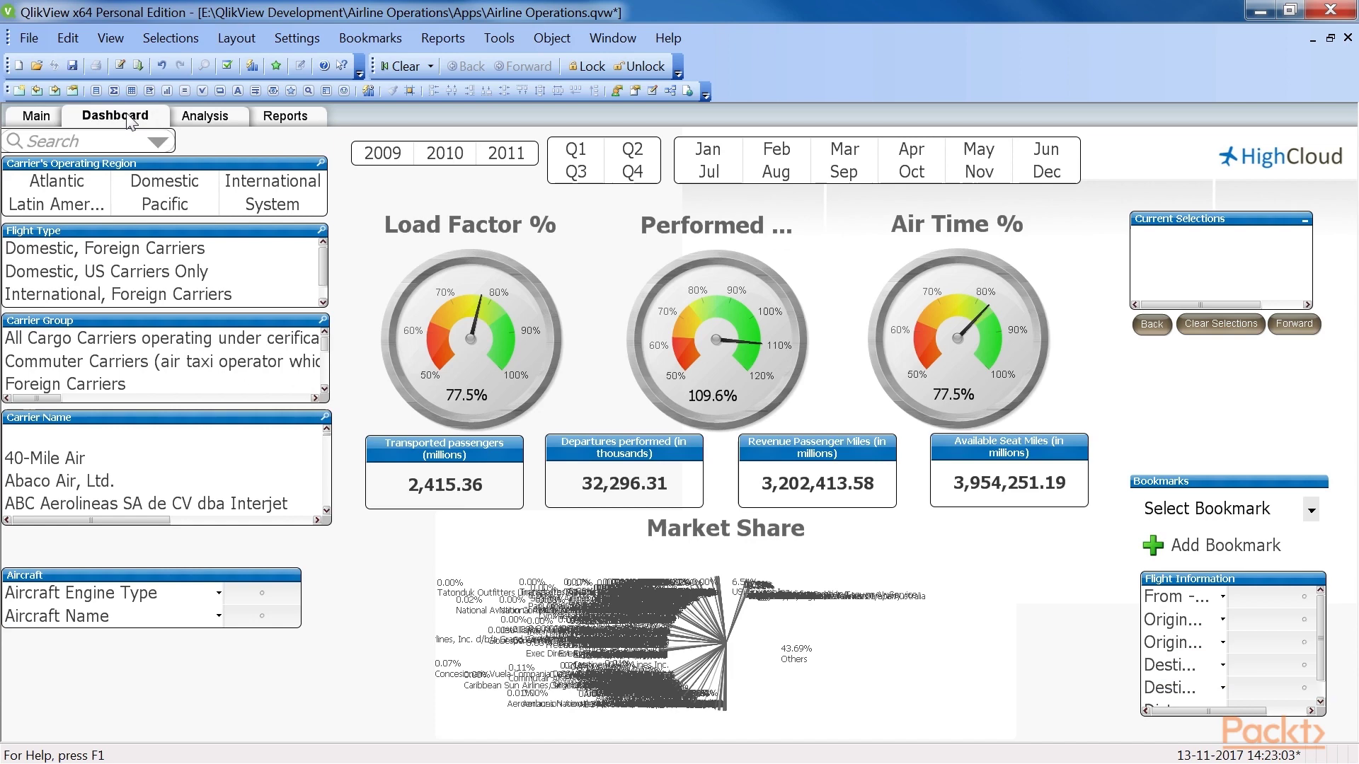
left_click(204, 118)
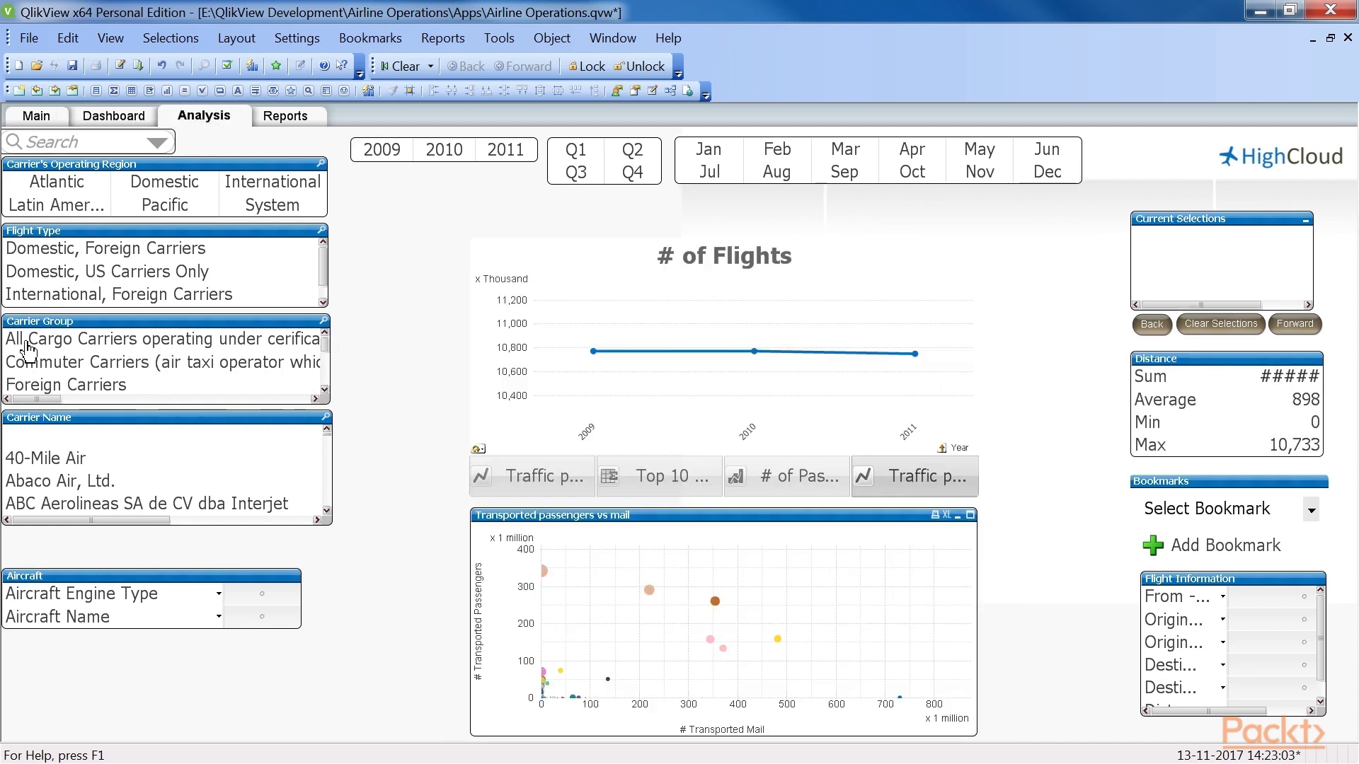
left_click(228, 620)
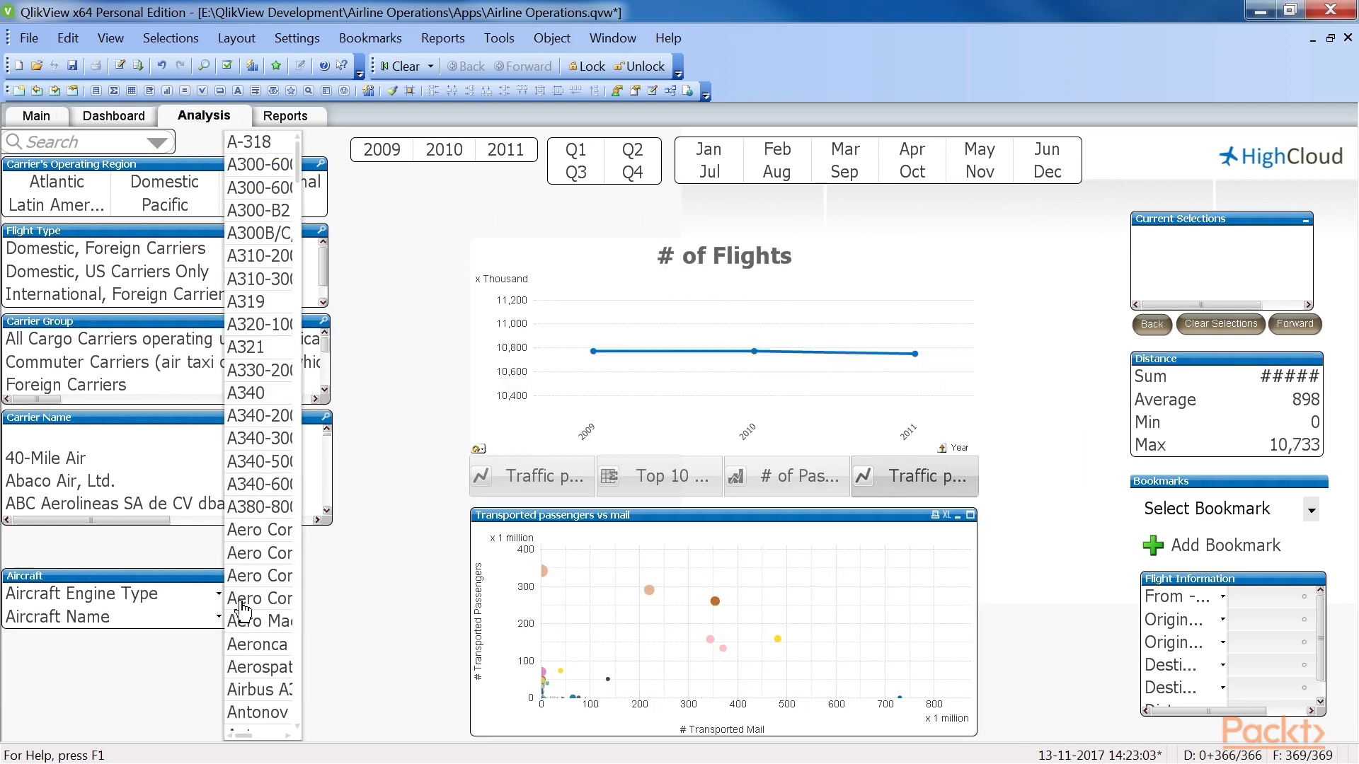
left_click(243, 607)
left_click(230, 593)
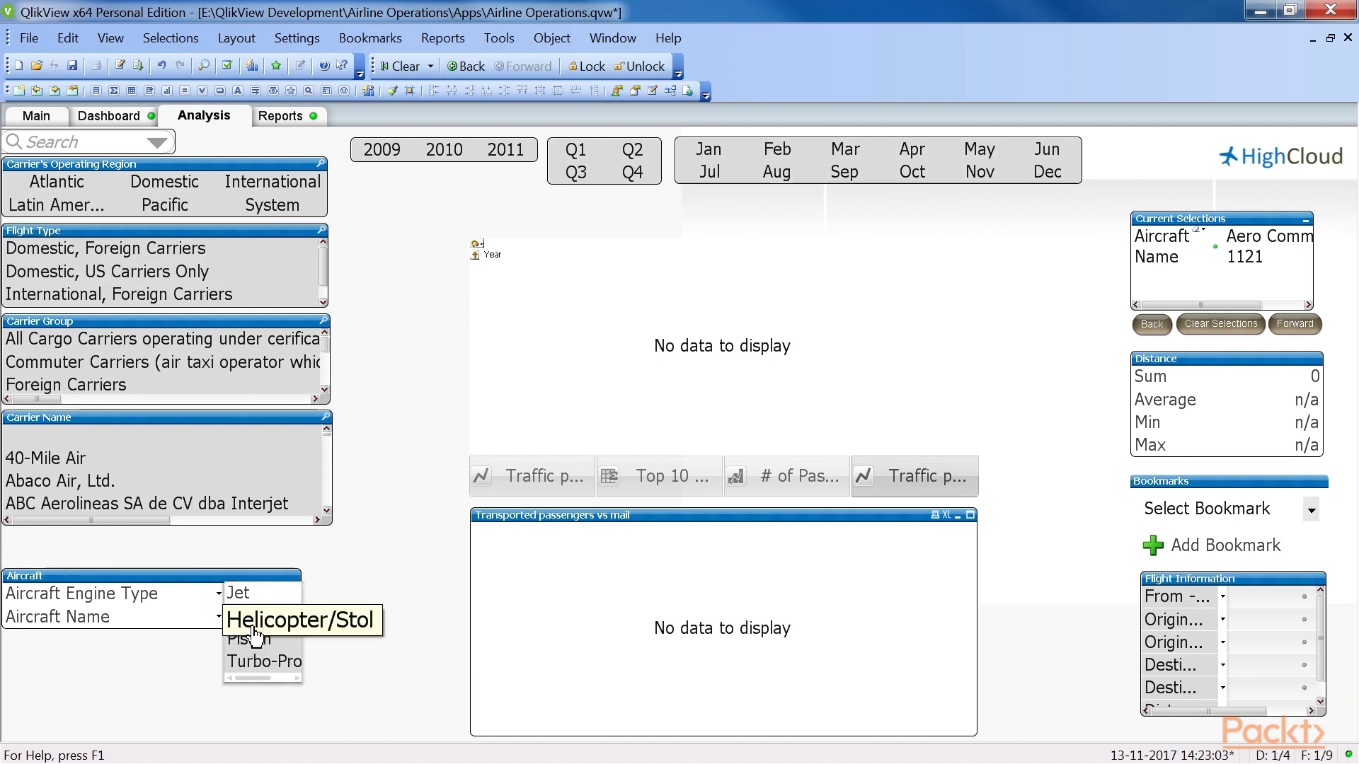
left_click(251, 627)
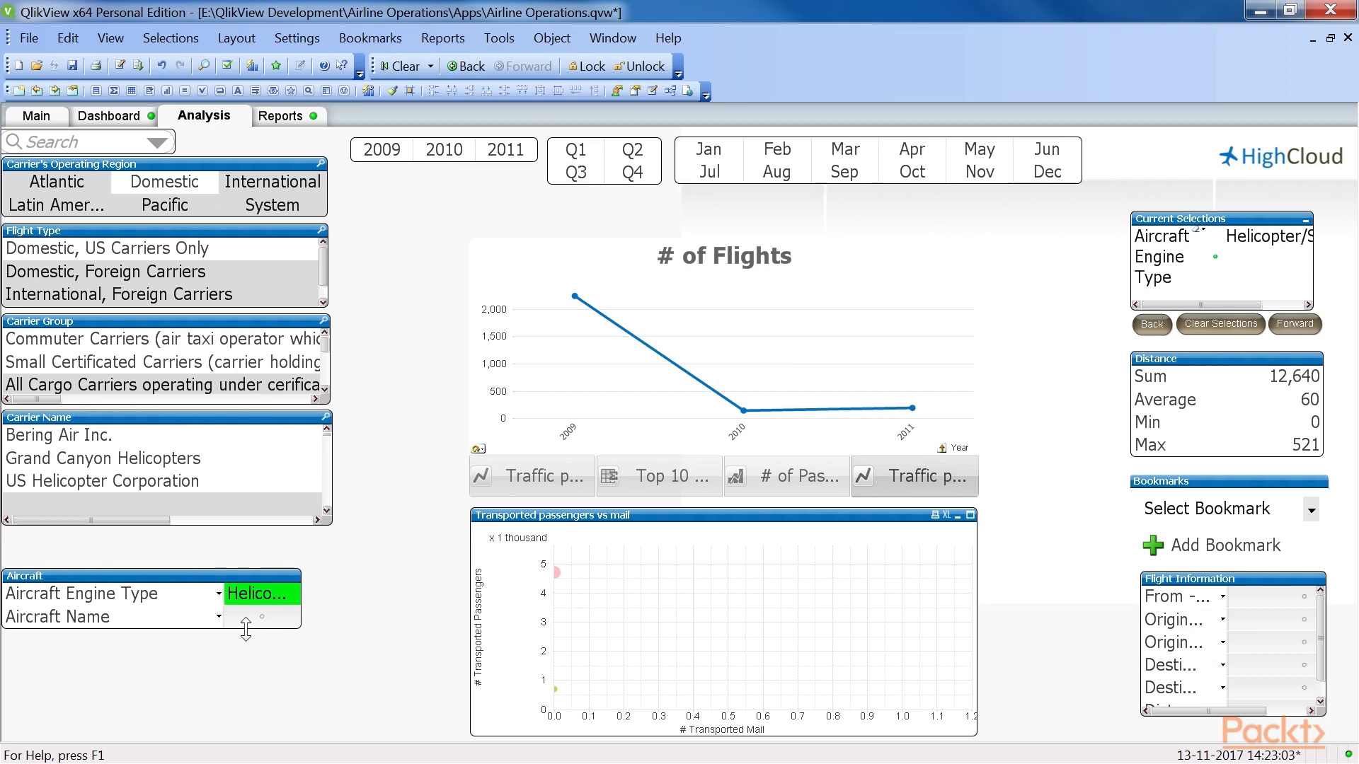
key("ctrl+shift+d")
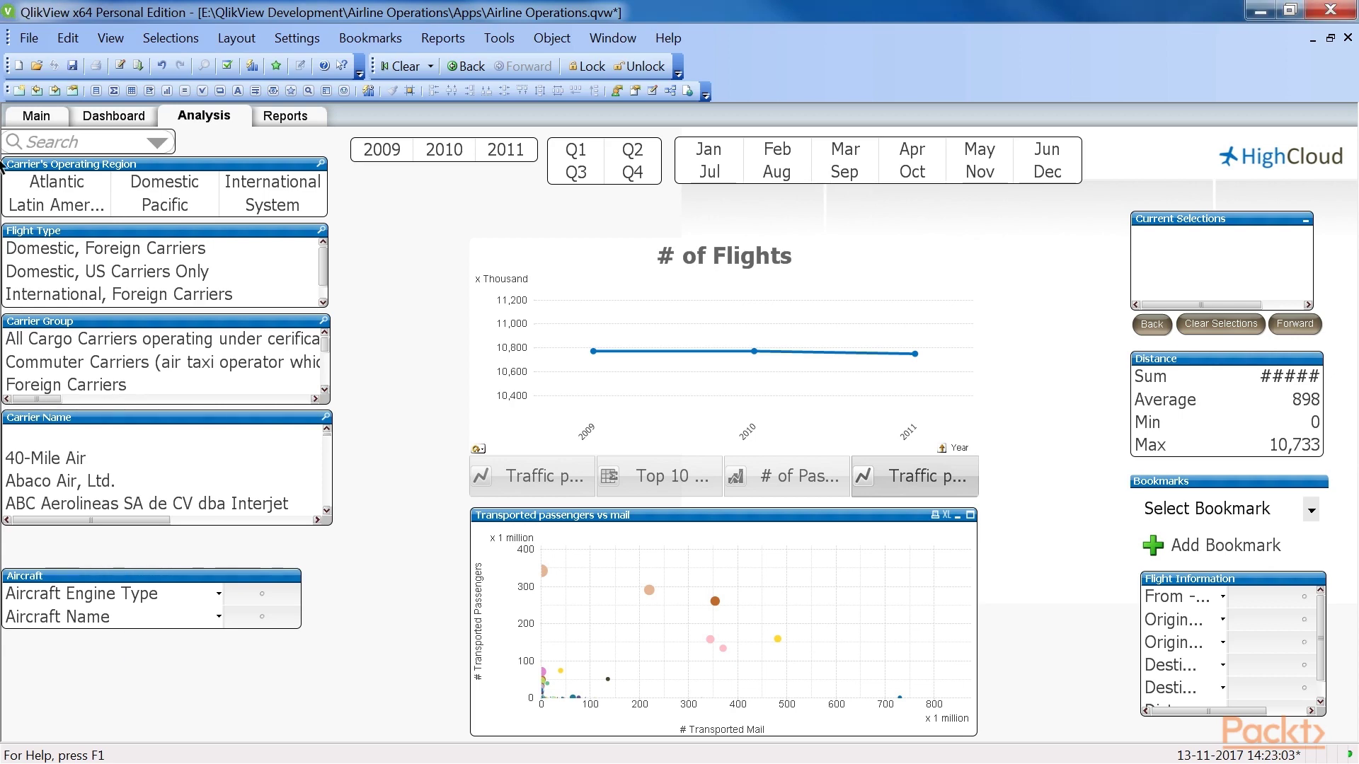
Step: In the load script editor, open Aircraft_2010_Update in the table file wizard
left_click(28, 39)
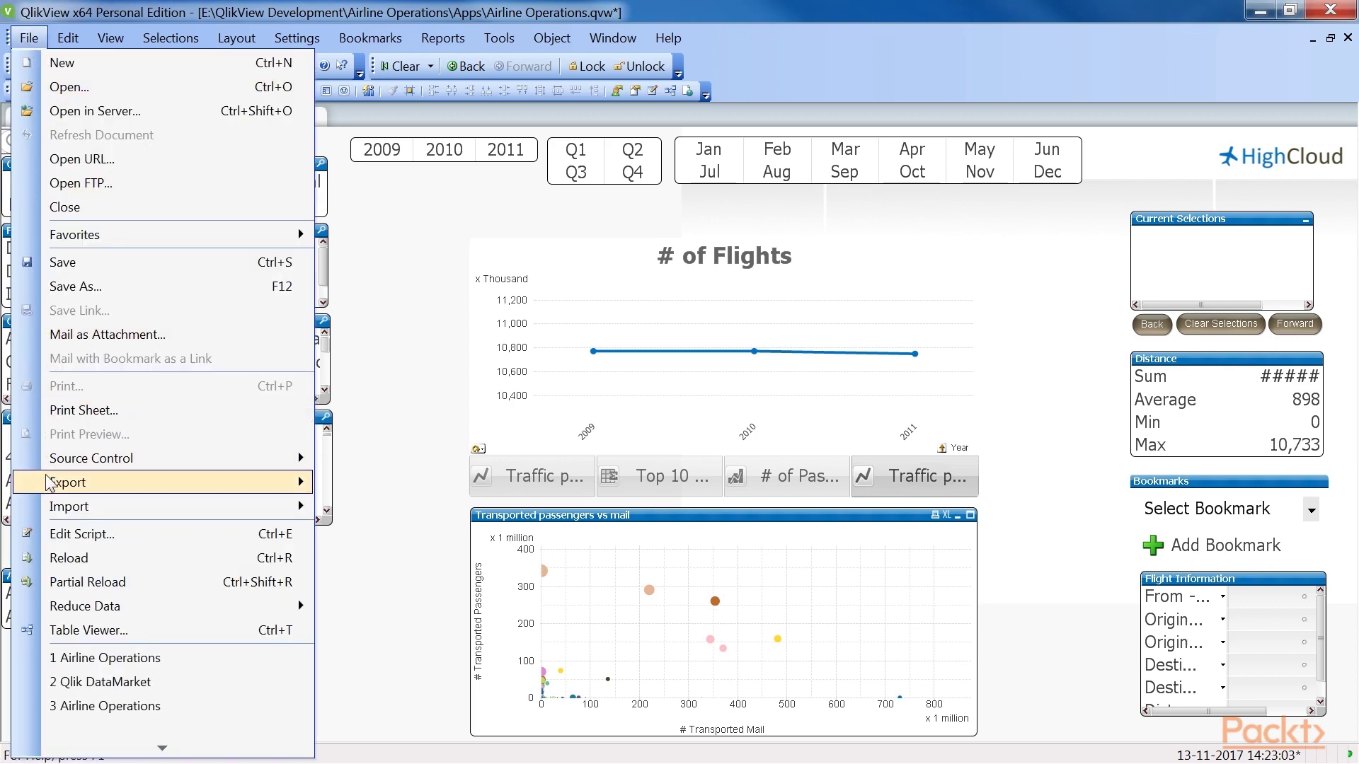
left_click(46, 535)
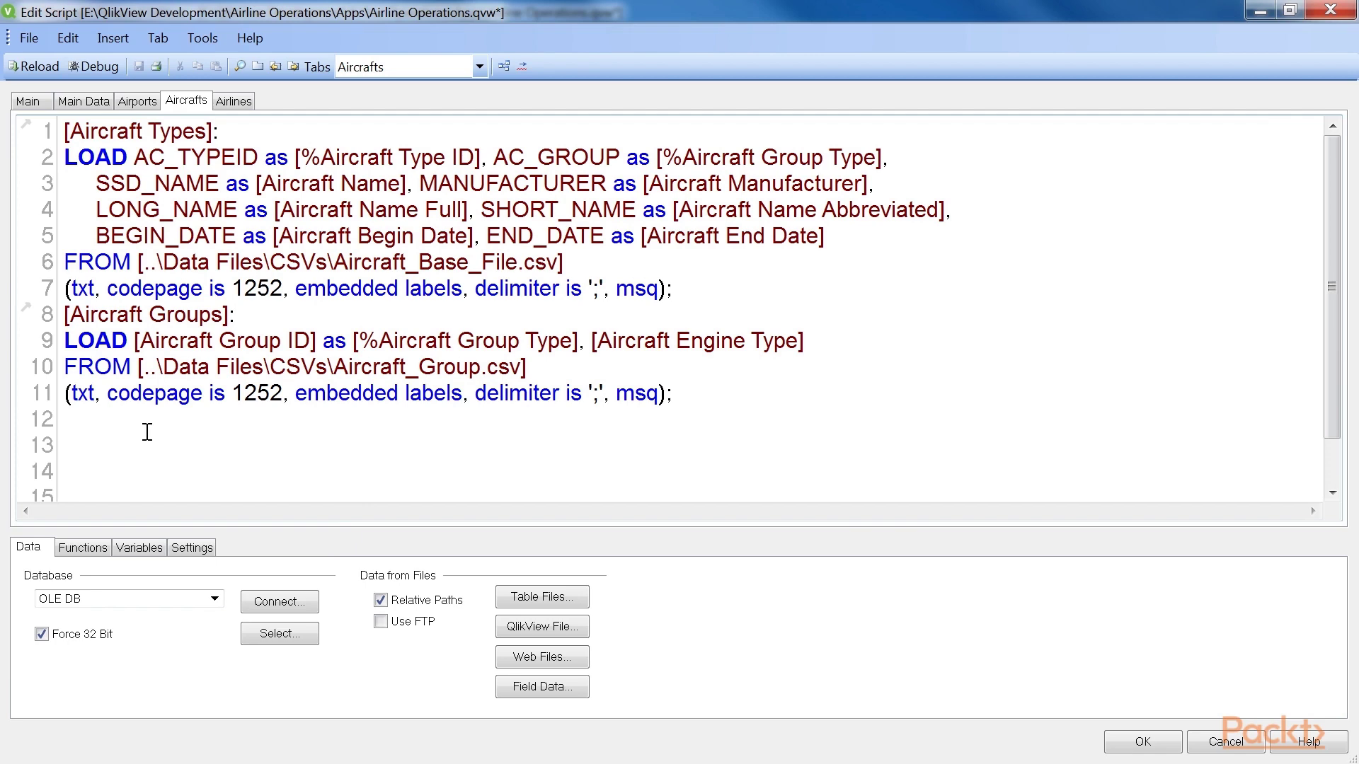
left_click(530, 601)
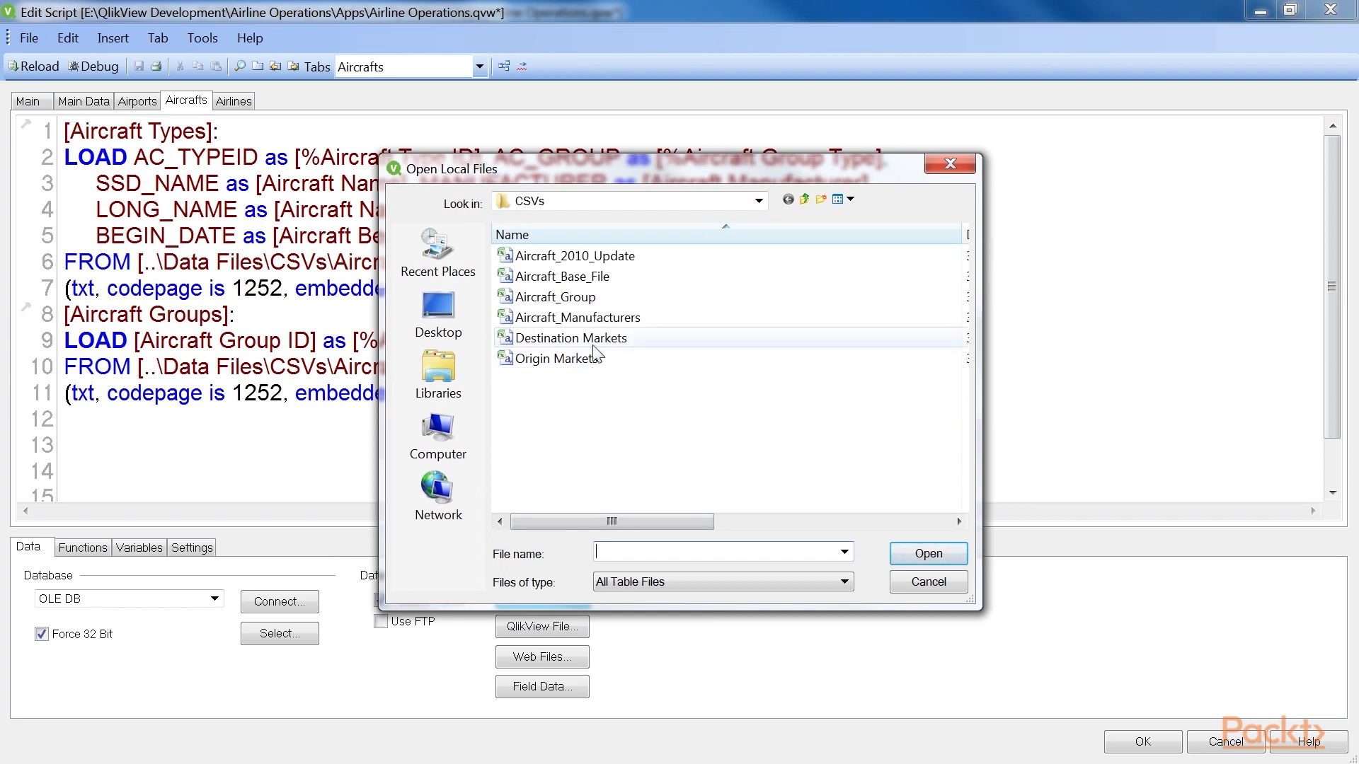
left_click(595, 264)
left_click(920, 552)
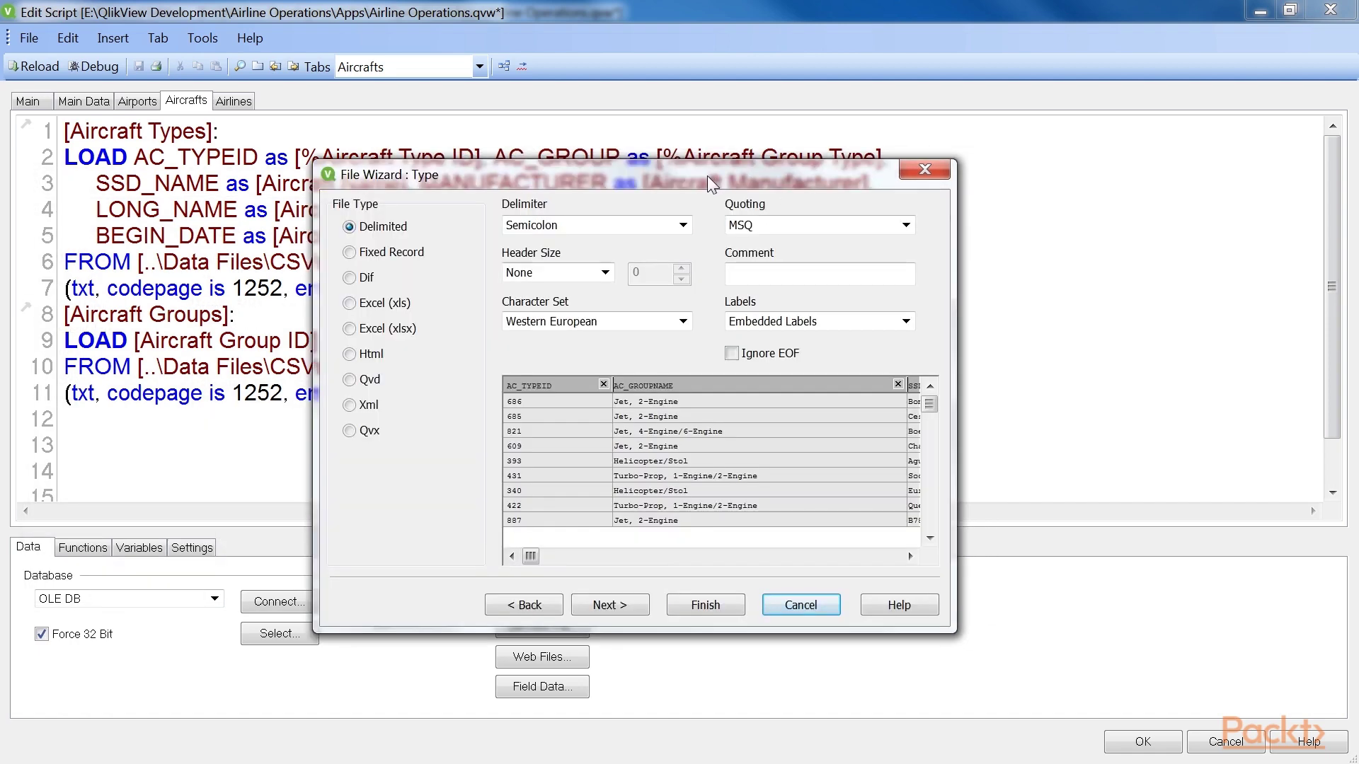
Step: Rename the columns to %Aircraft Type ID, Aircraft Name, Aircraft Manufacturer, Aircraft Long Name, Aircraft Name Abbreviated, Aircraft Begin Date, and insert the LOAD
left_click(566, 385)
type("%Aircraft Type ID")
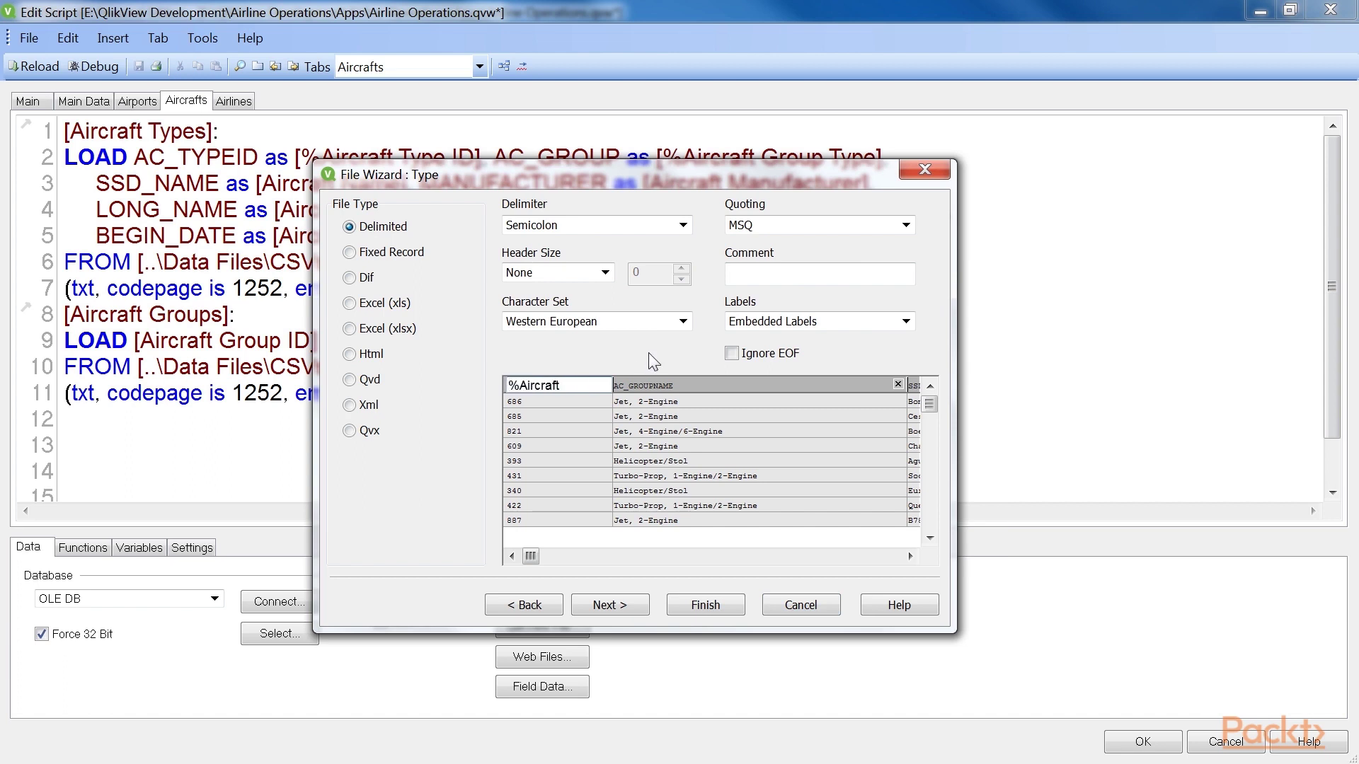
key("Tab")
key("Tab")
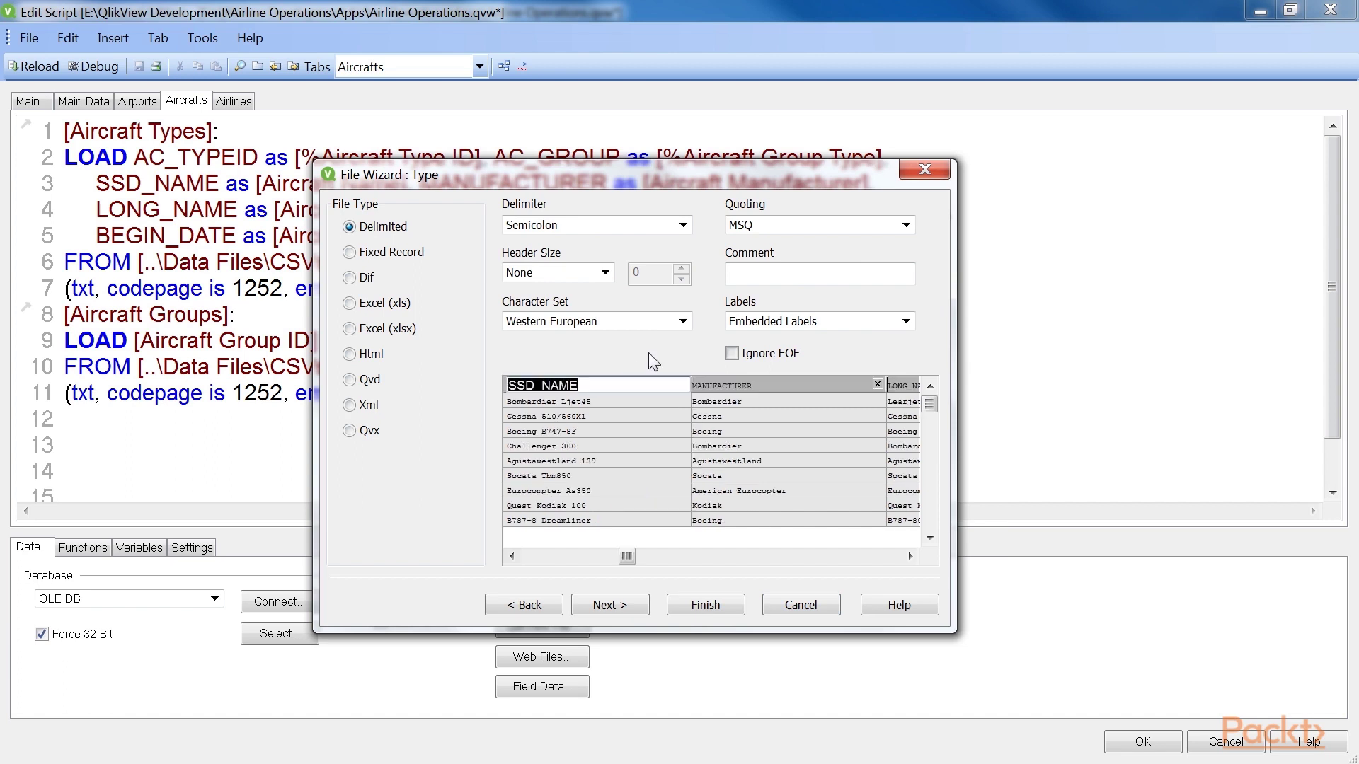
type("Aircraft Name")
key("Tab")
type("Aircraft Manufacturer")
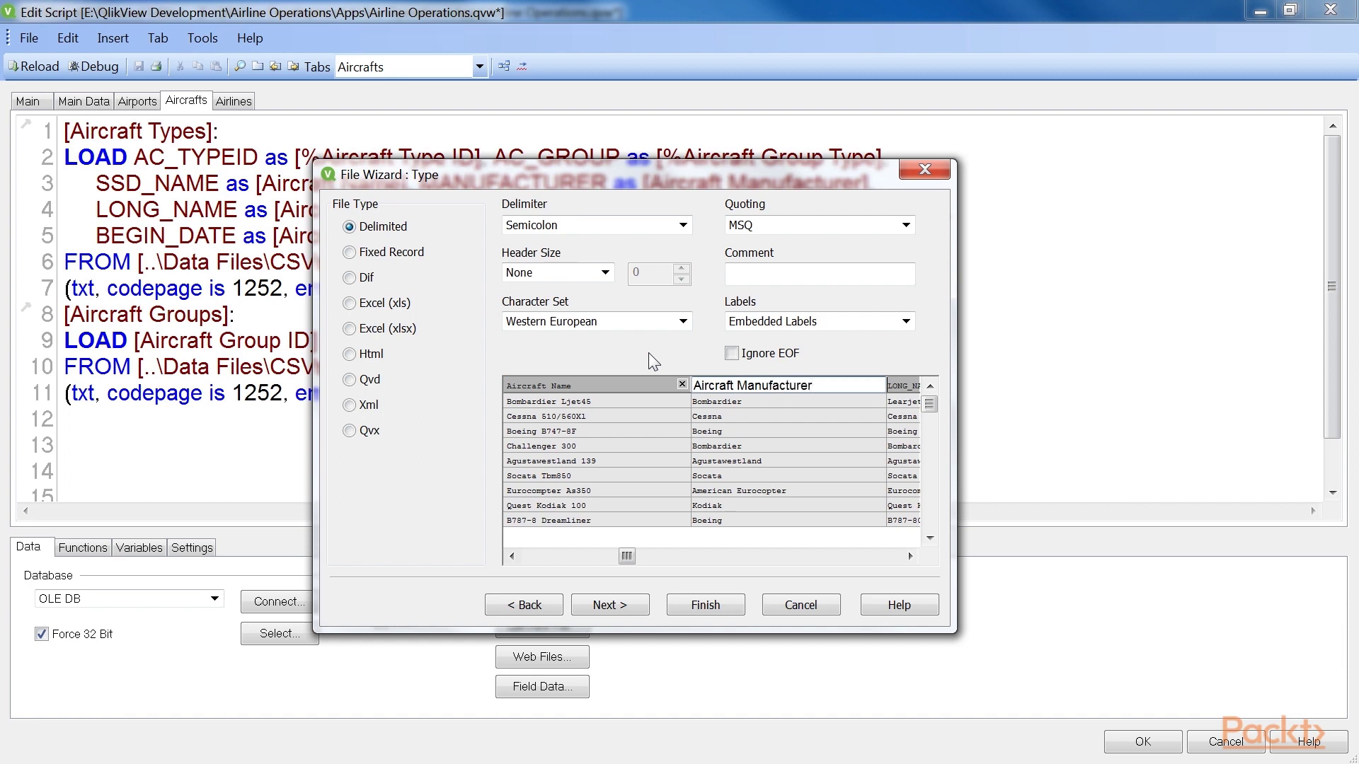
key("Tab")
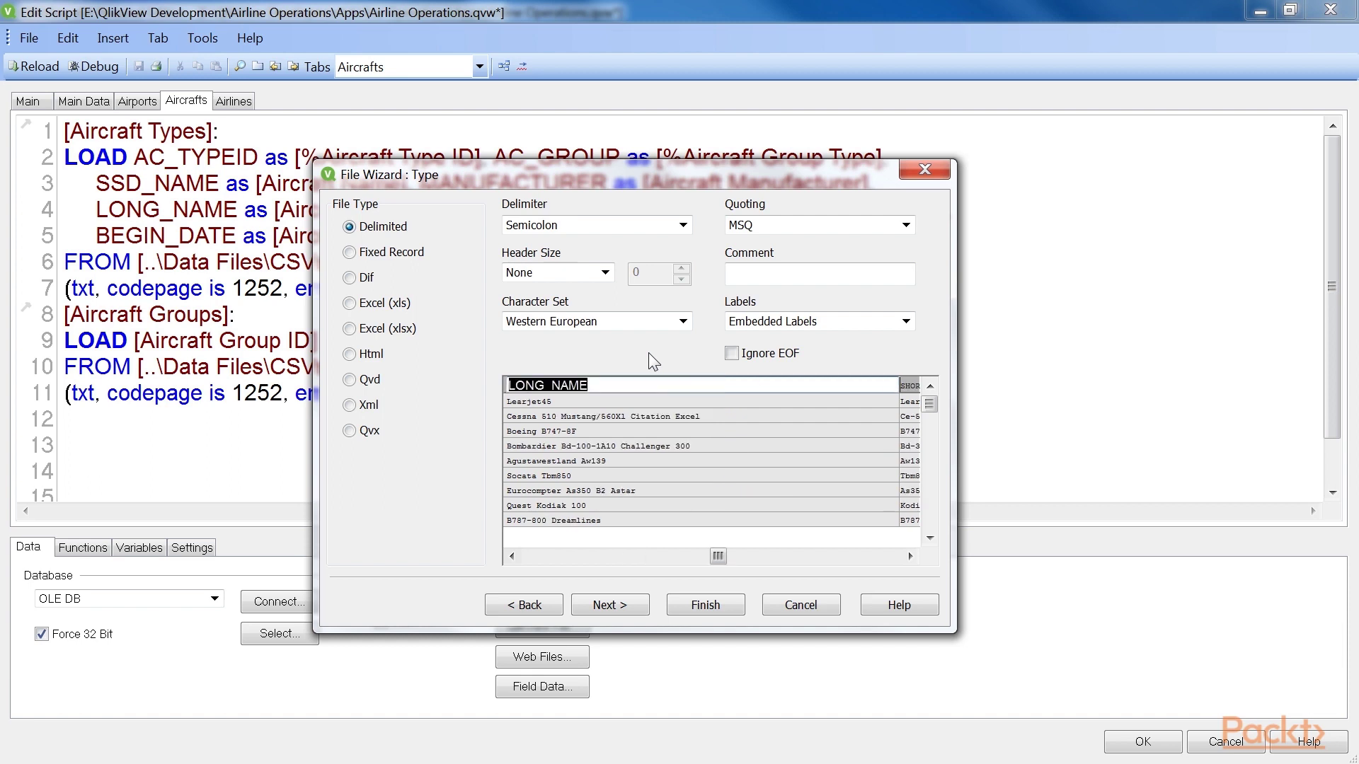
type("Aircraft Long Name")
key("Tab")
type("Aircraf")
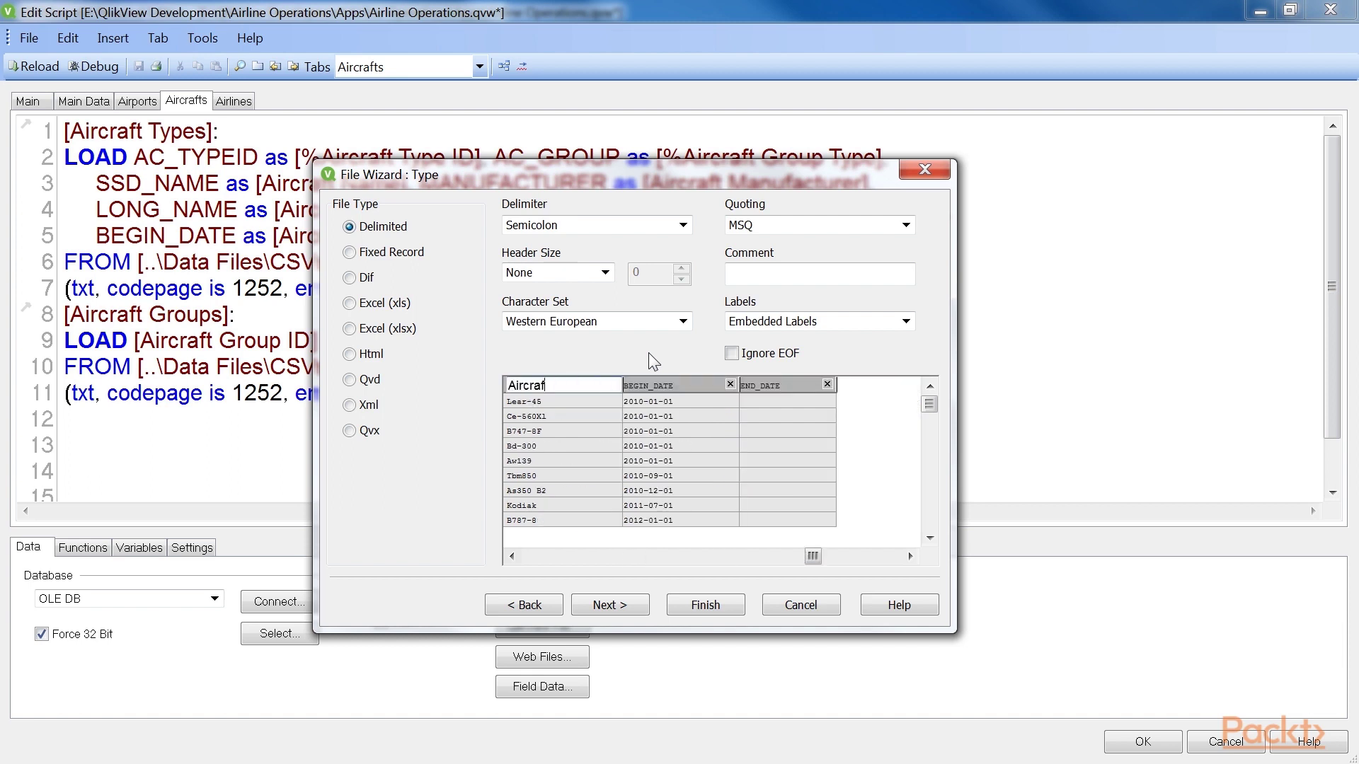
type("t Name Abbreviated")
key("Tab")
type("Aircraft Begin Date")
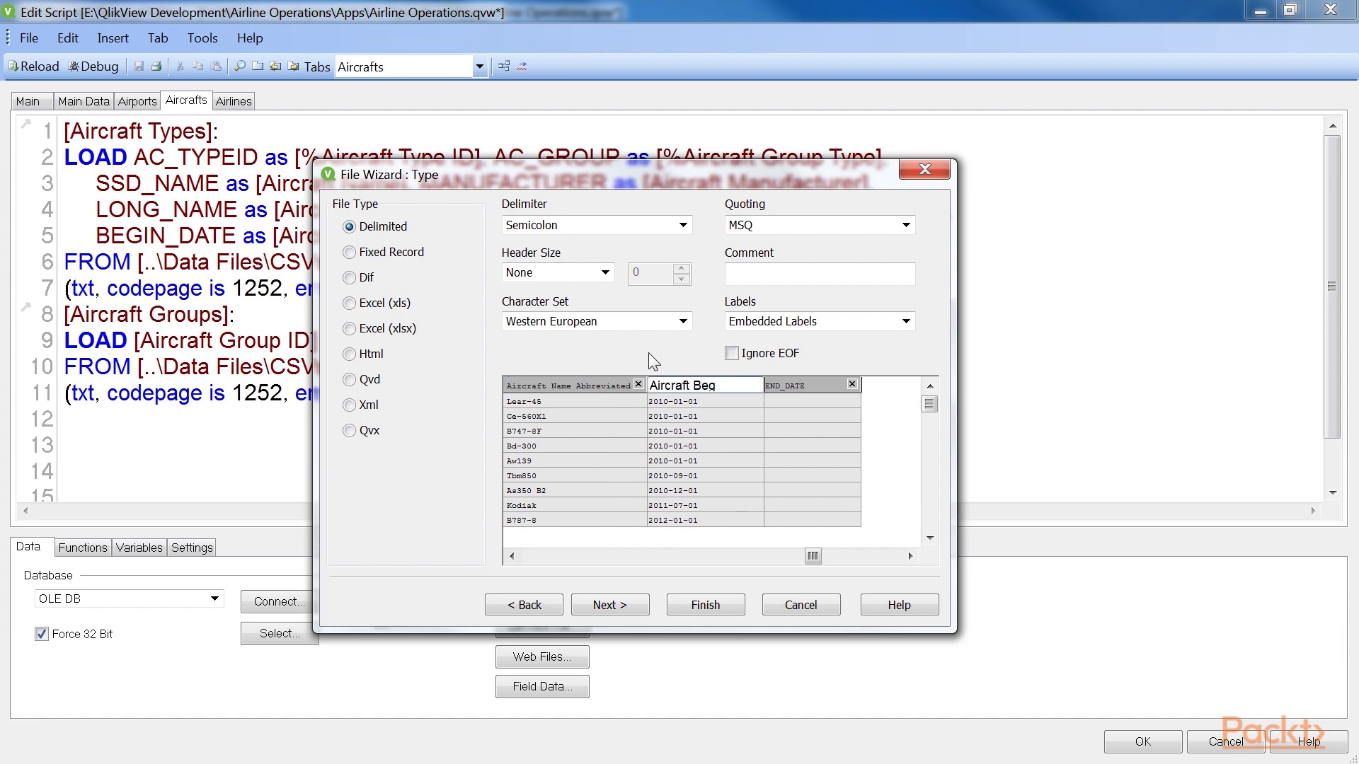
key("Tab")
type("Aircraft En")
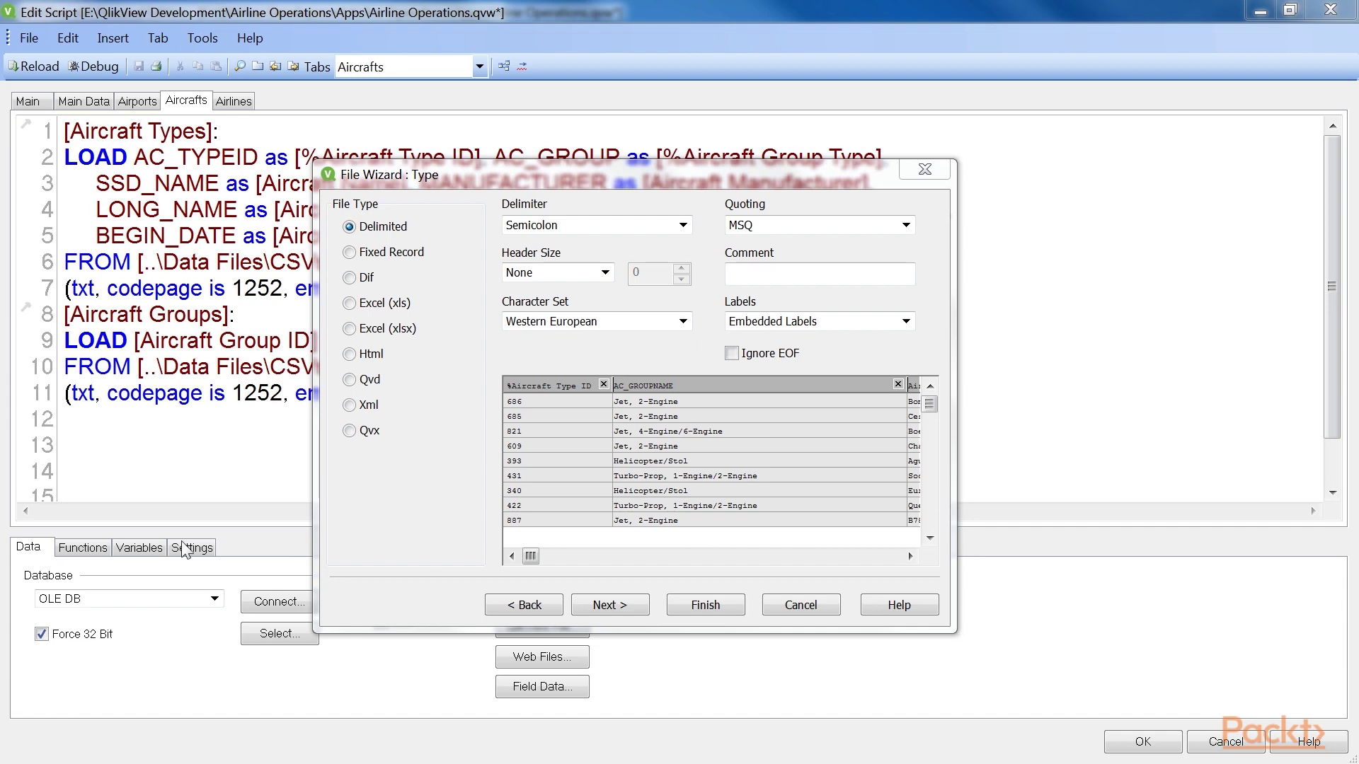
left_click(705, 605)
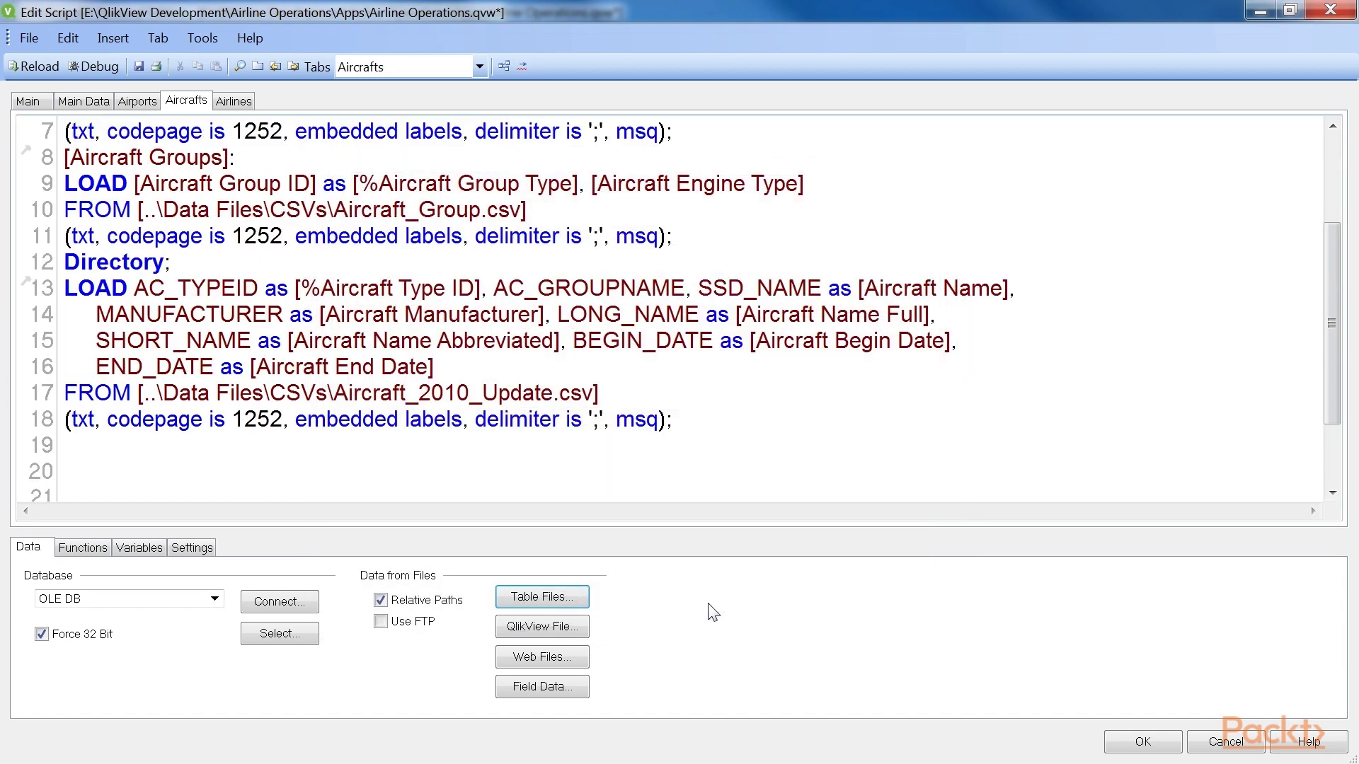
Step: Replace the Directory statement with the label [Aircraft Types 2010]: and save the document
left_click_drag(171, 261, 64, 262)
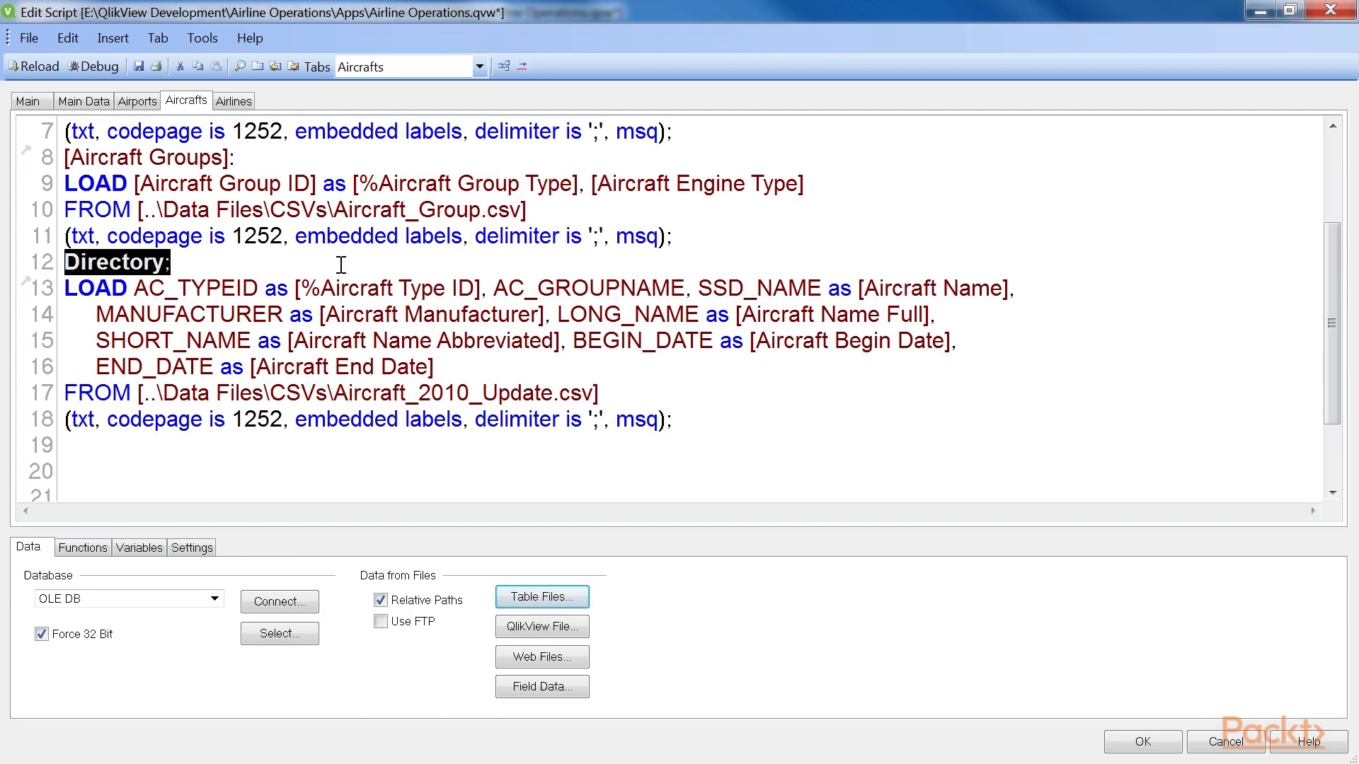
key("Delete")
type("[Aircra")
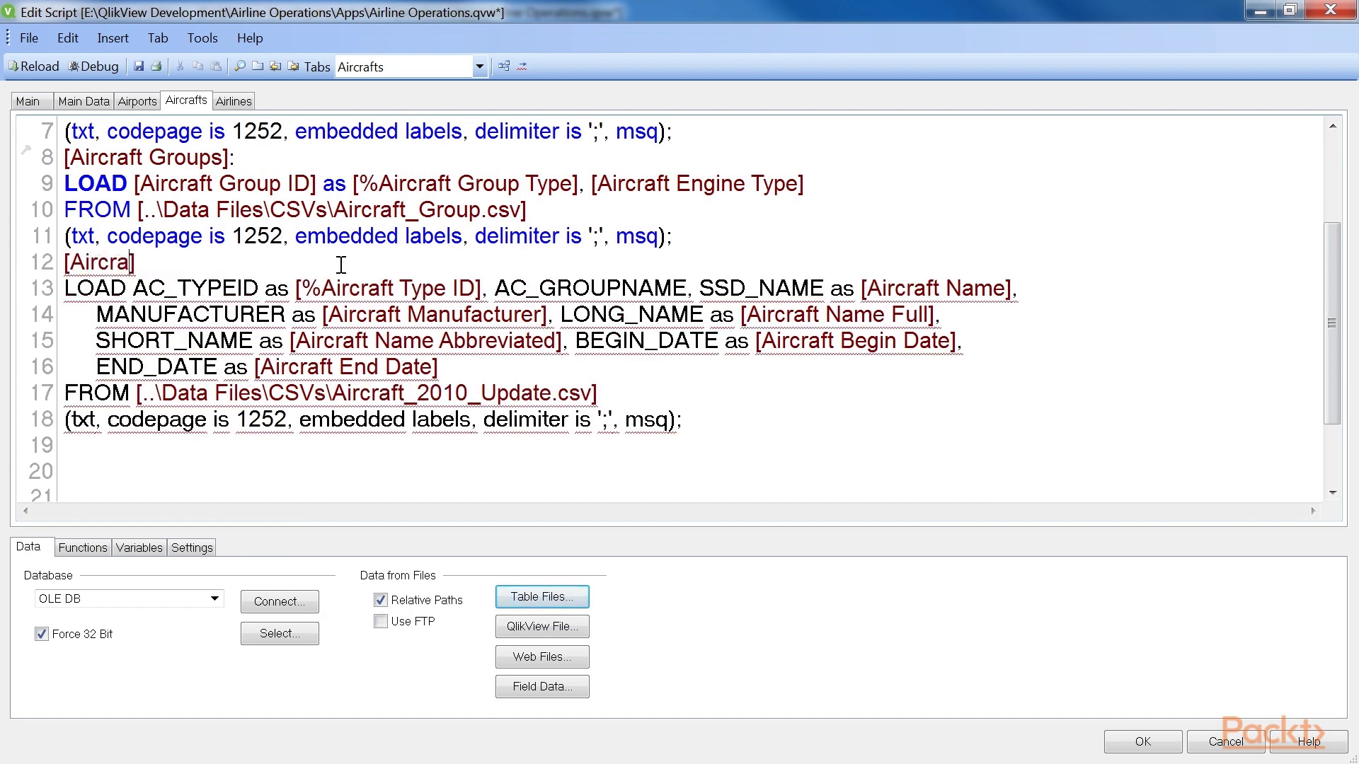
type("ft Types 2")
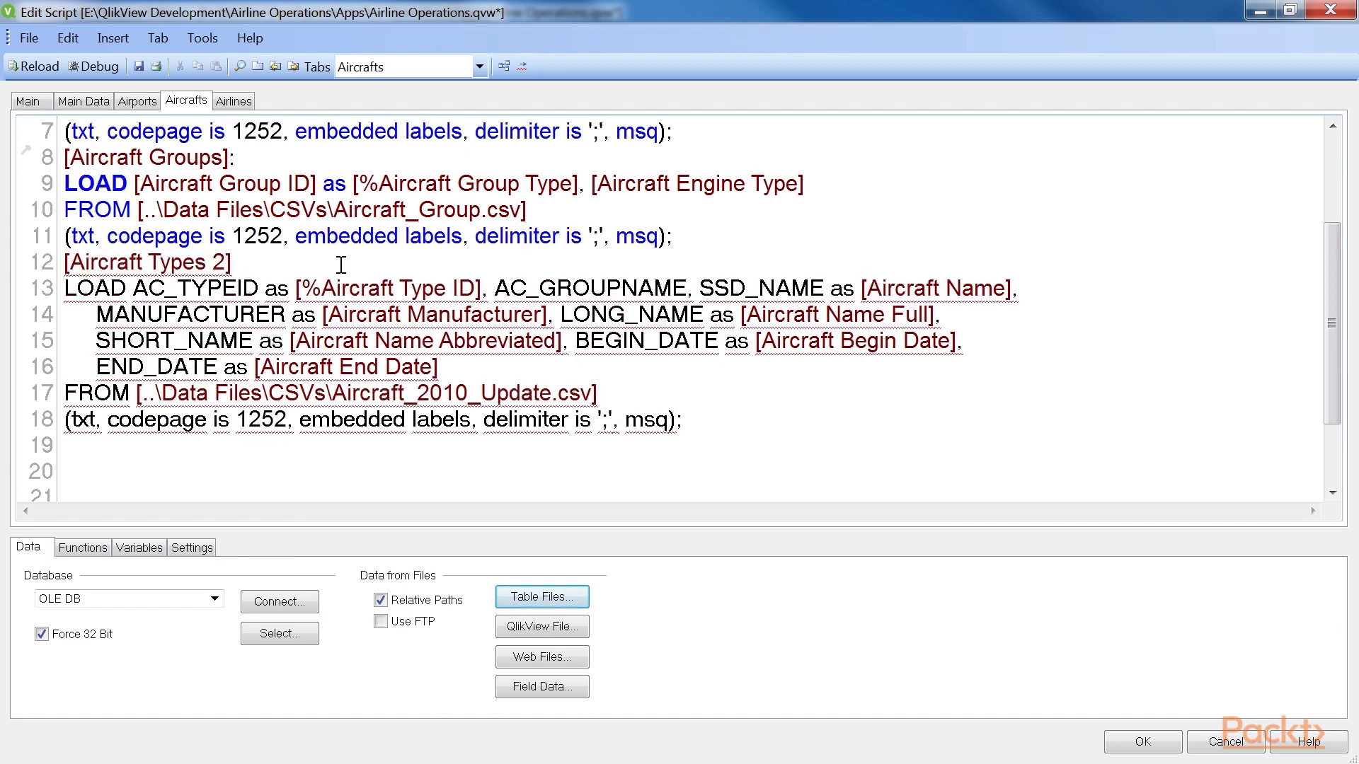
type("010]:")
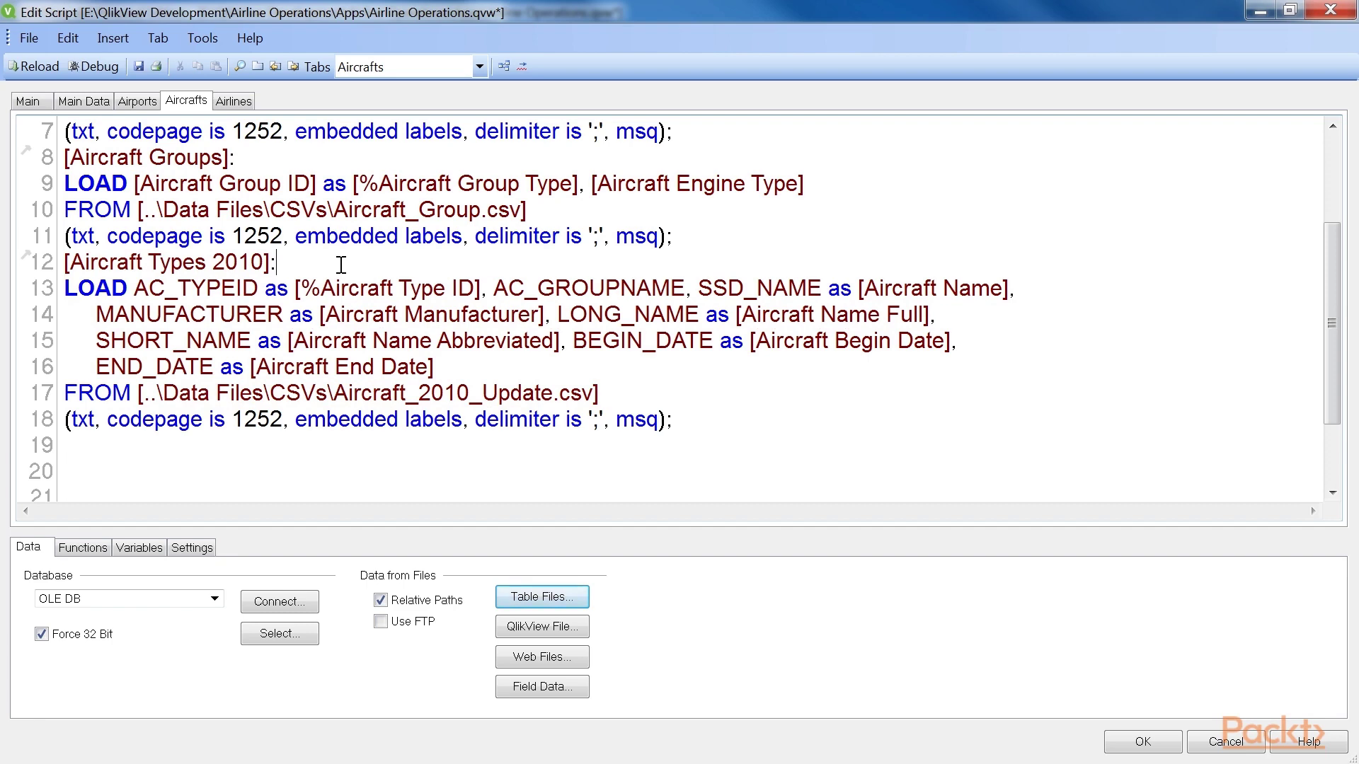
left_click(31, 40)
left_click(107, 212)
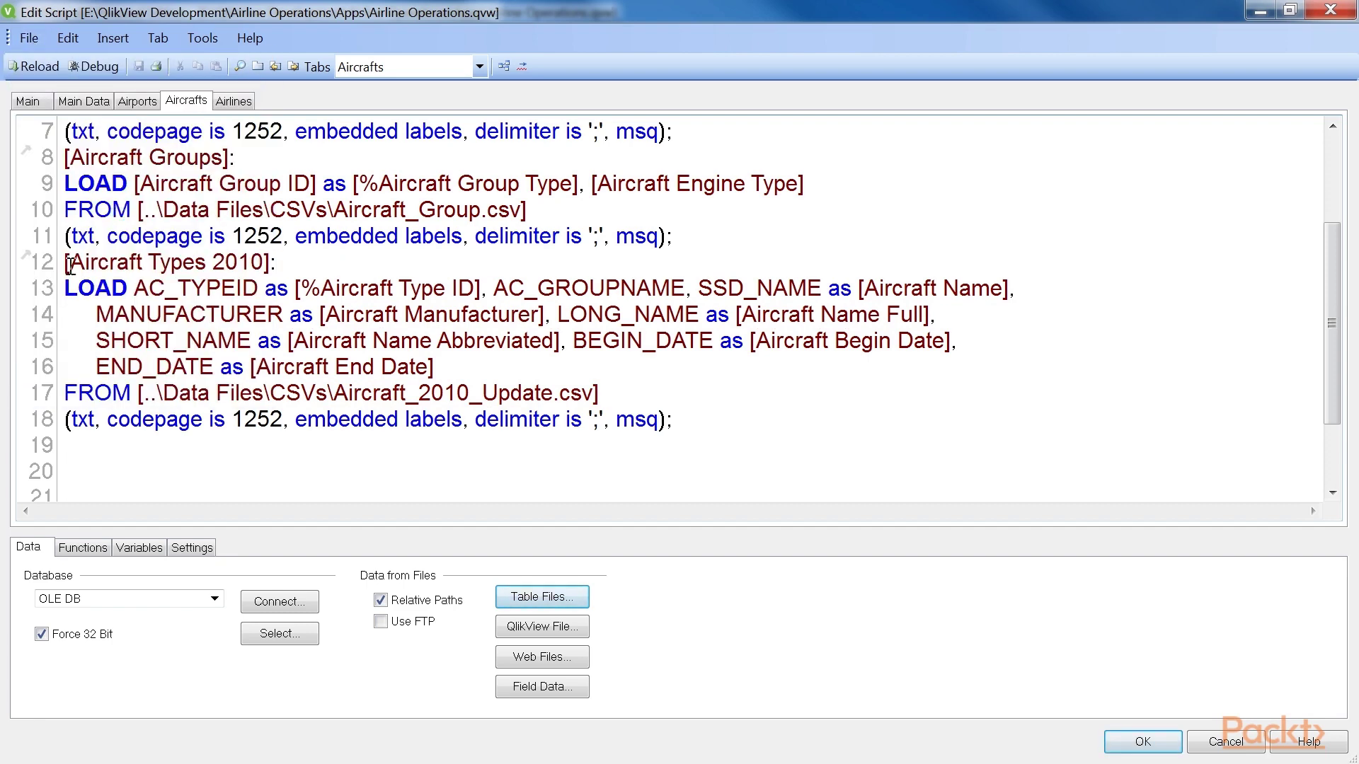
Step: Highlight the 2010 update load block, then deselect it and open the script File menu
left_click_drag(72, 264, 673, 421)
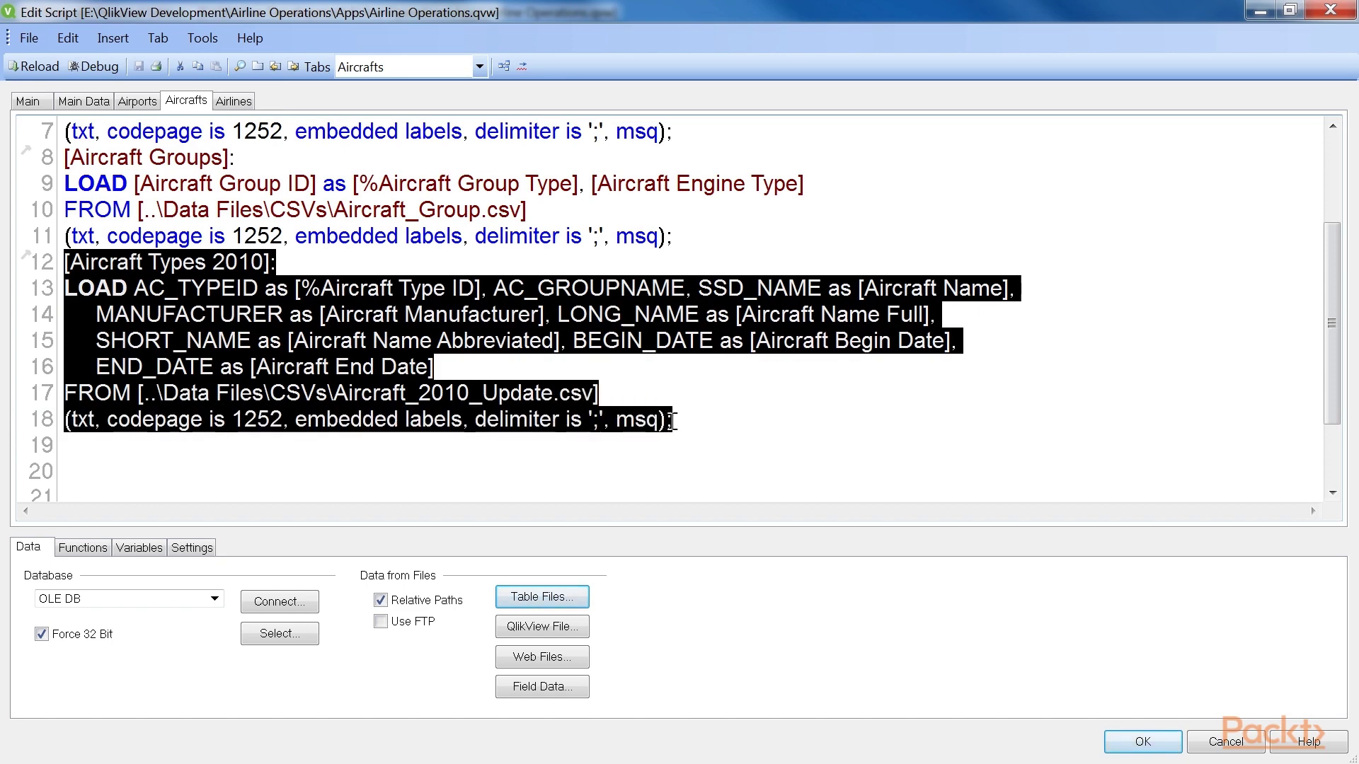
left_click(724, 421)
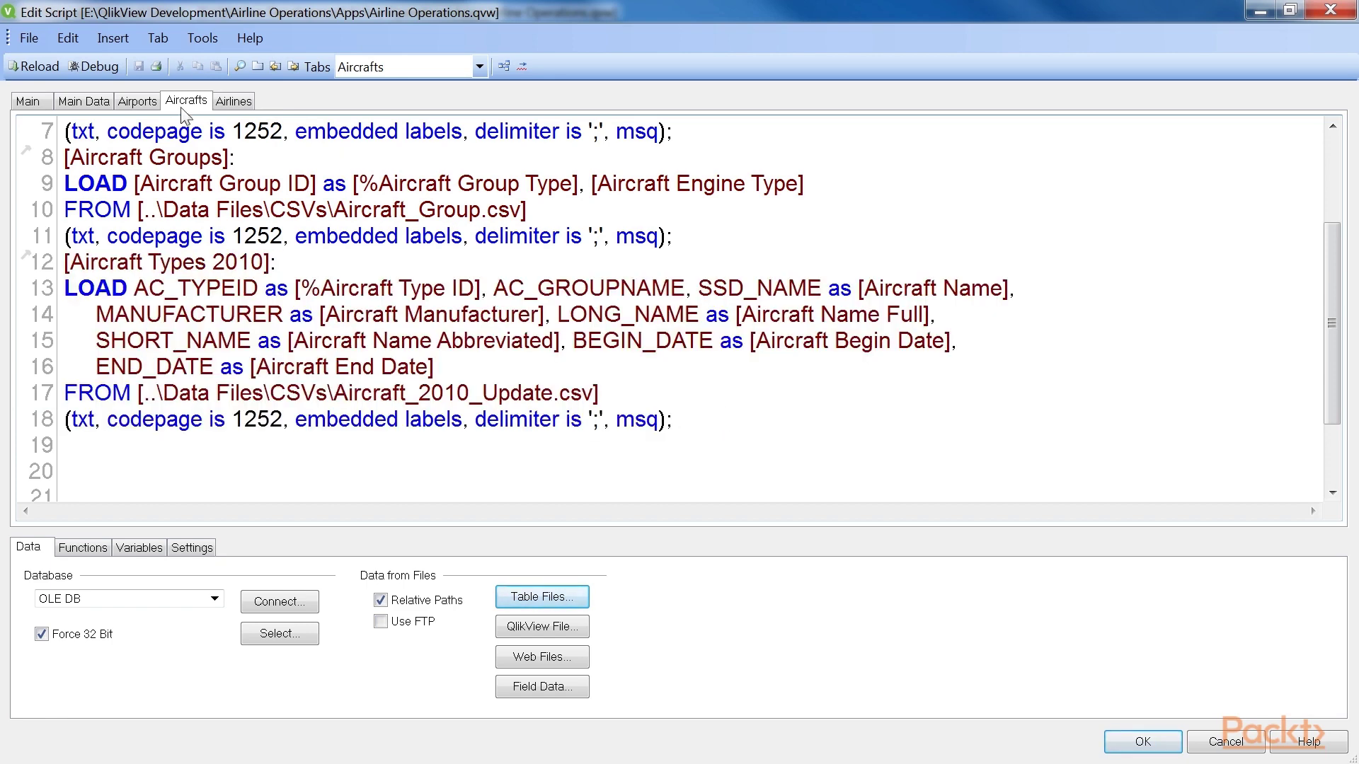
left_click(34, 40)
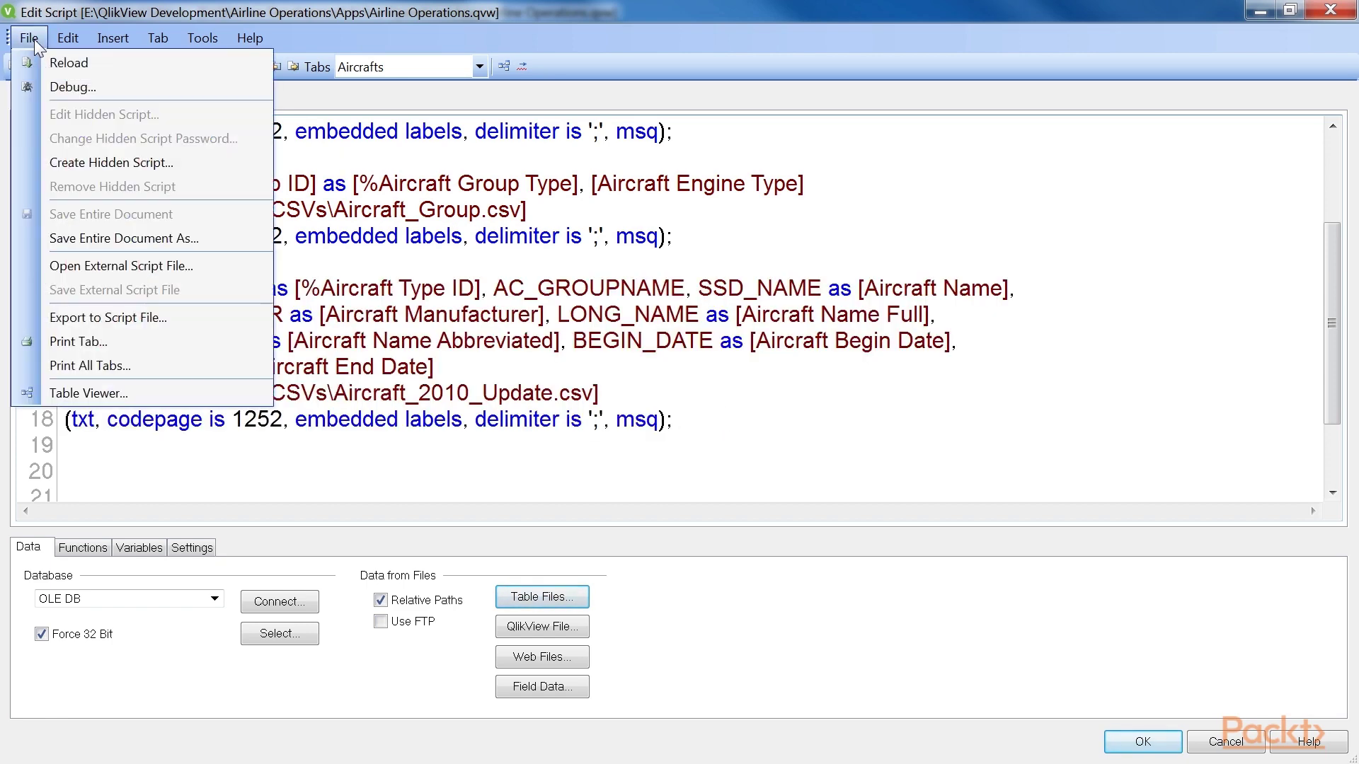
Step: Reload the data, then add the AC_GROUPNAME and Aircraft Begin Date fields to the Aircraft multibox
left_click(68, 62)
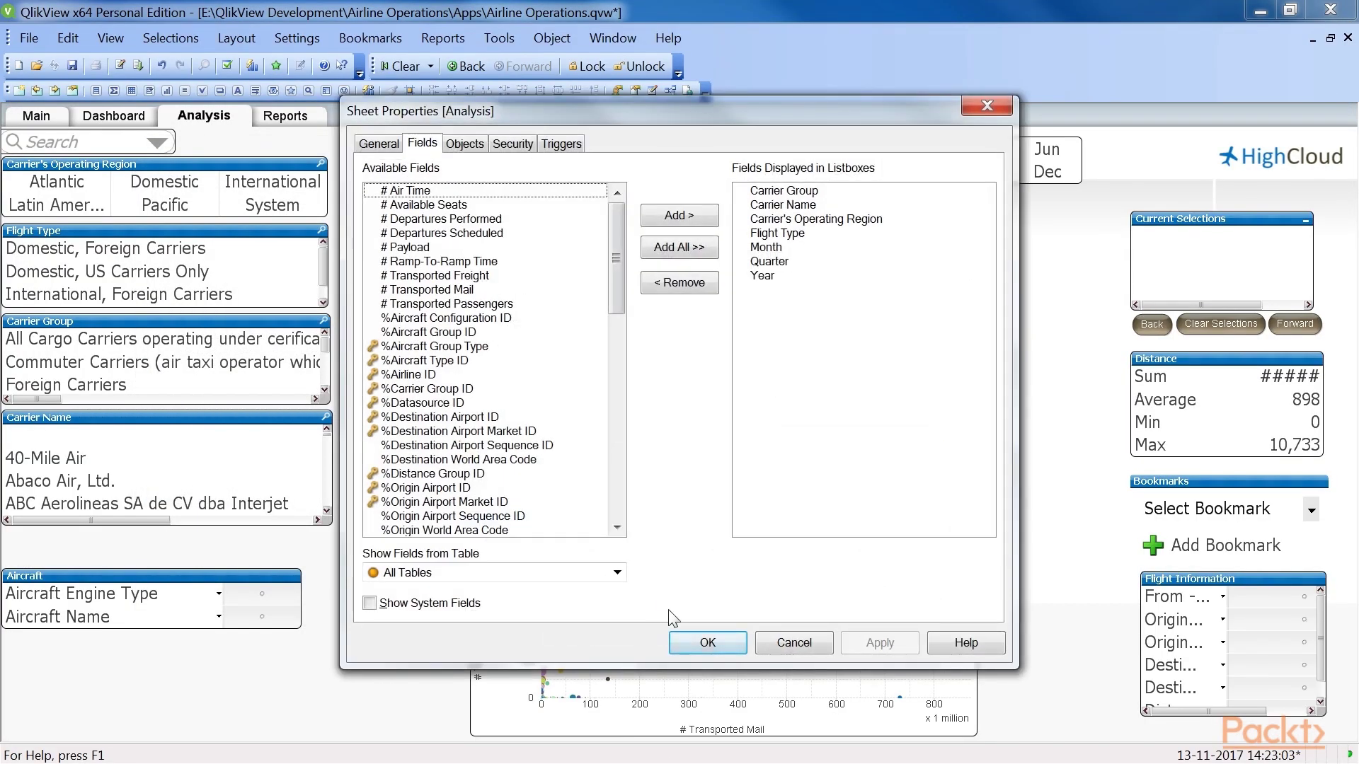
left_click(688, 644)
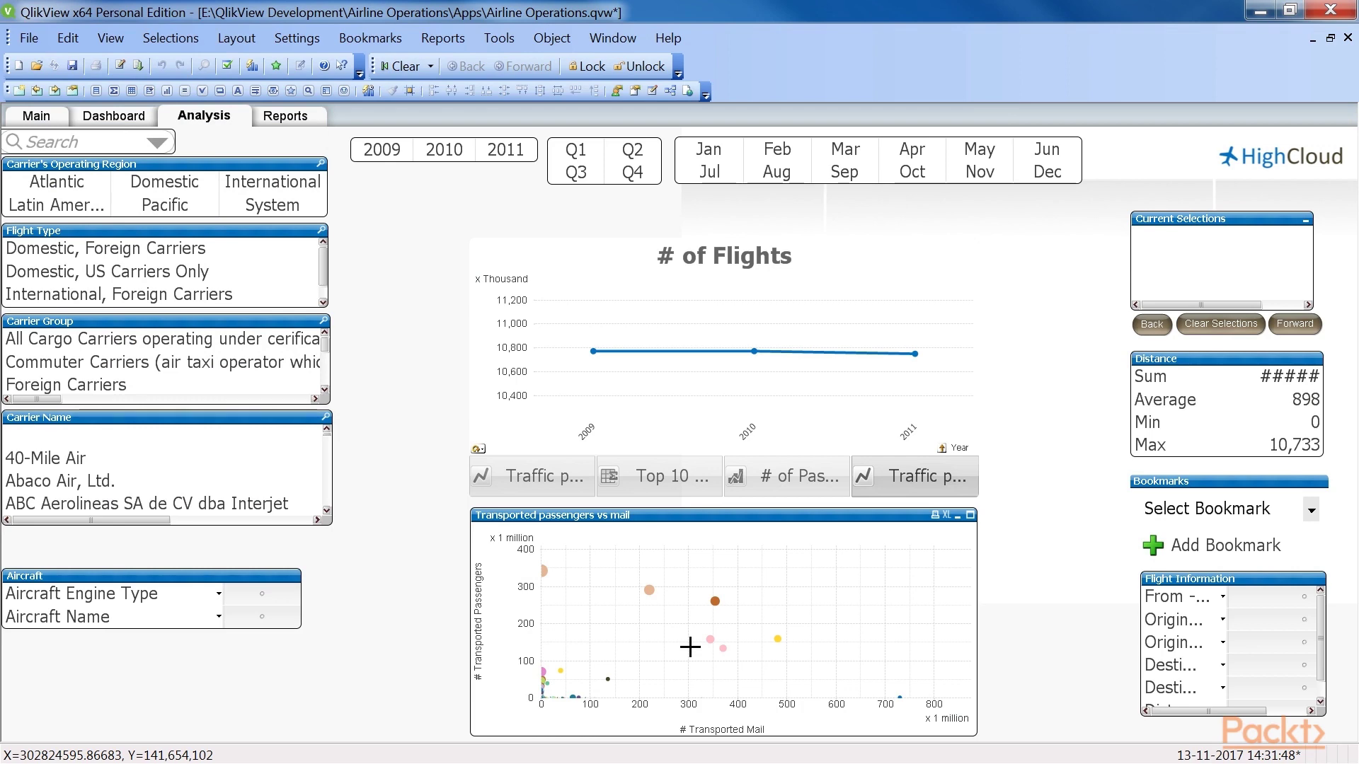
right_click(228, 593)
left_click(283, 371)
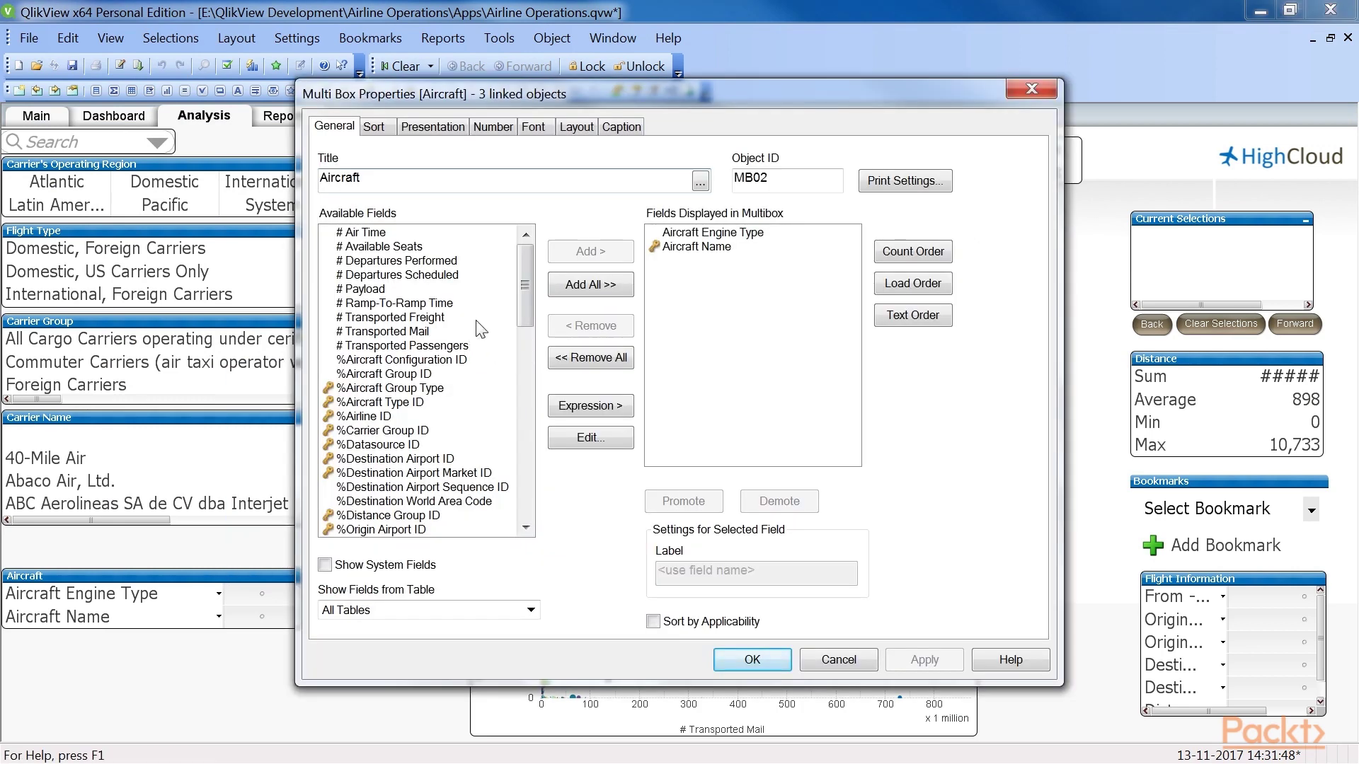
left_click_drag(522, 283, 524, 348)
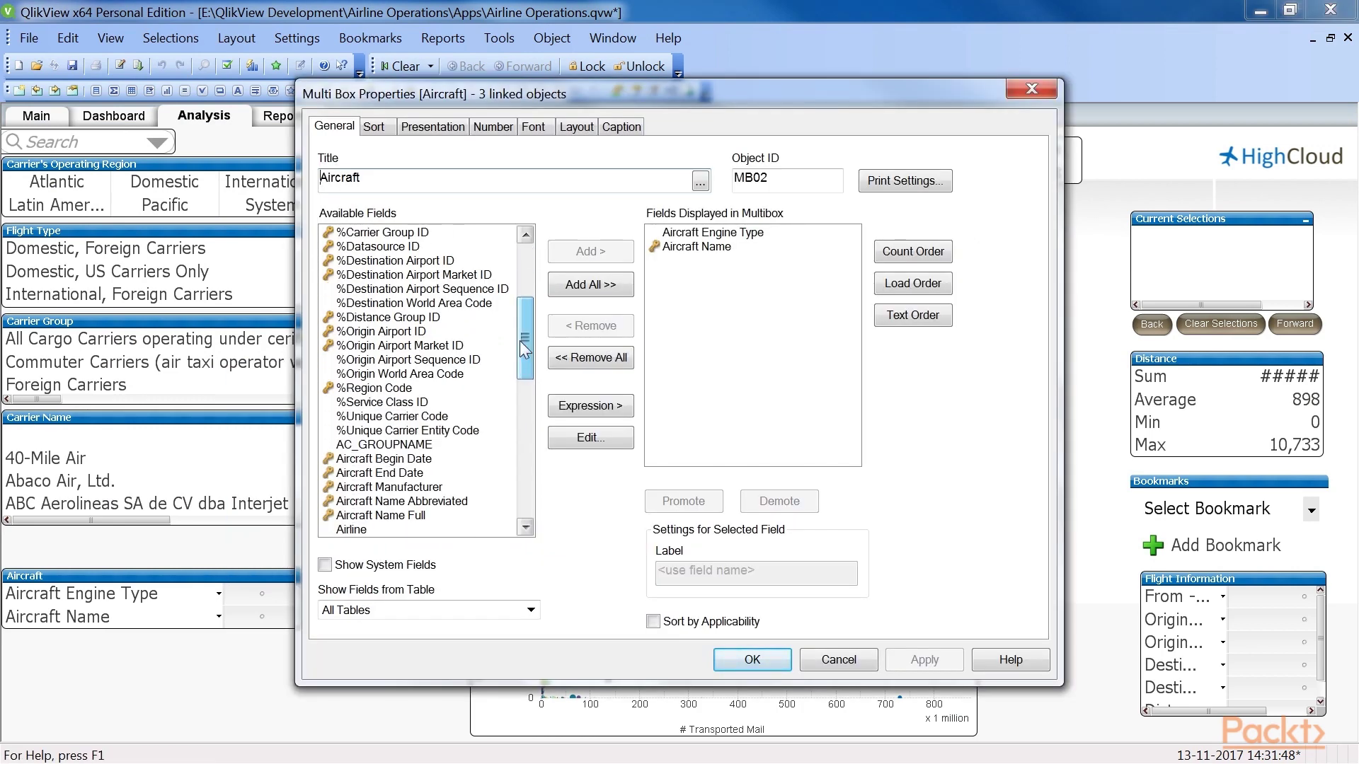
left_click(446, 440)
scroll(449, 441, "down", 1)
left_click(421, 431, "ctrl")
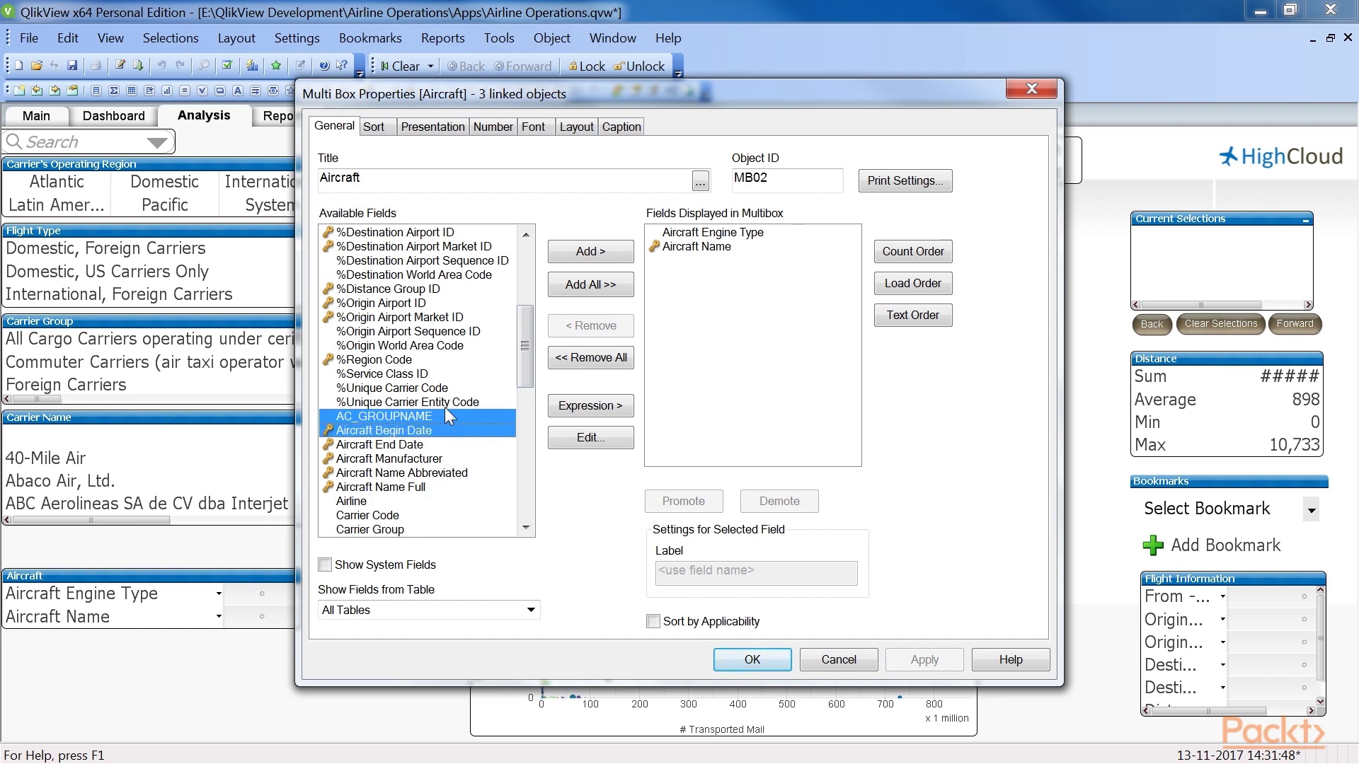
left_click(591, 252)
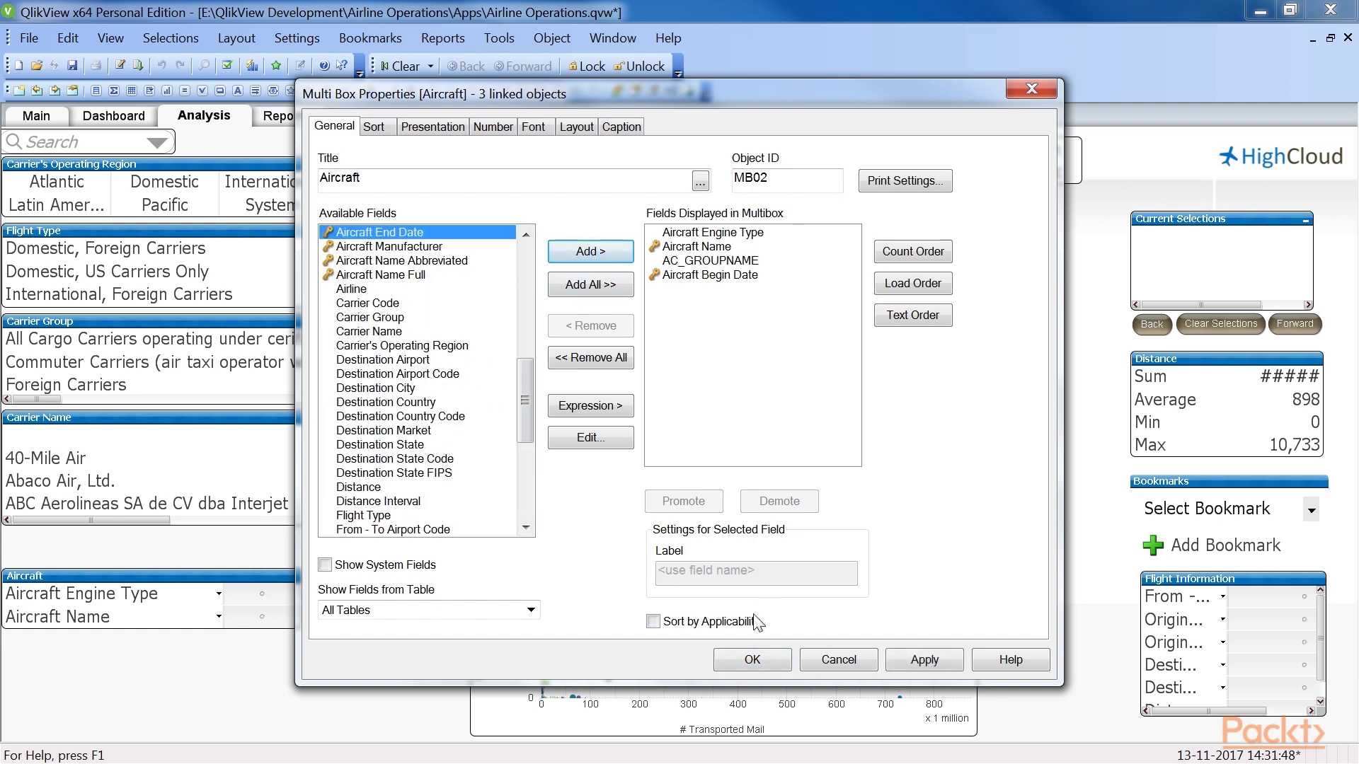
left_click(752, 658)
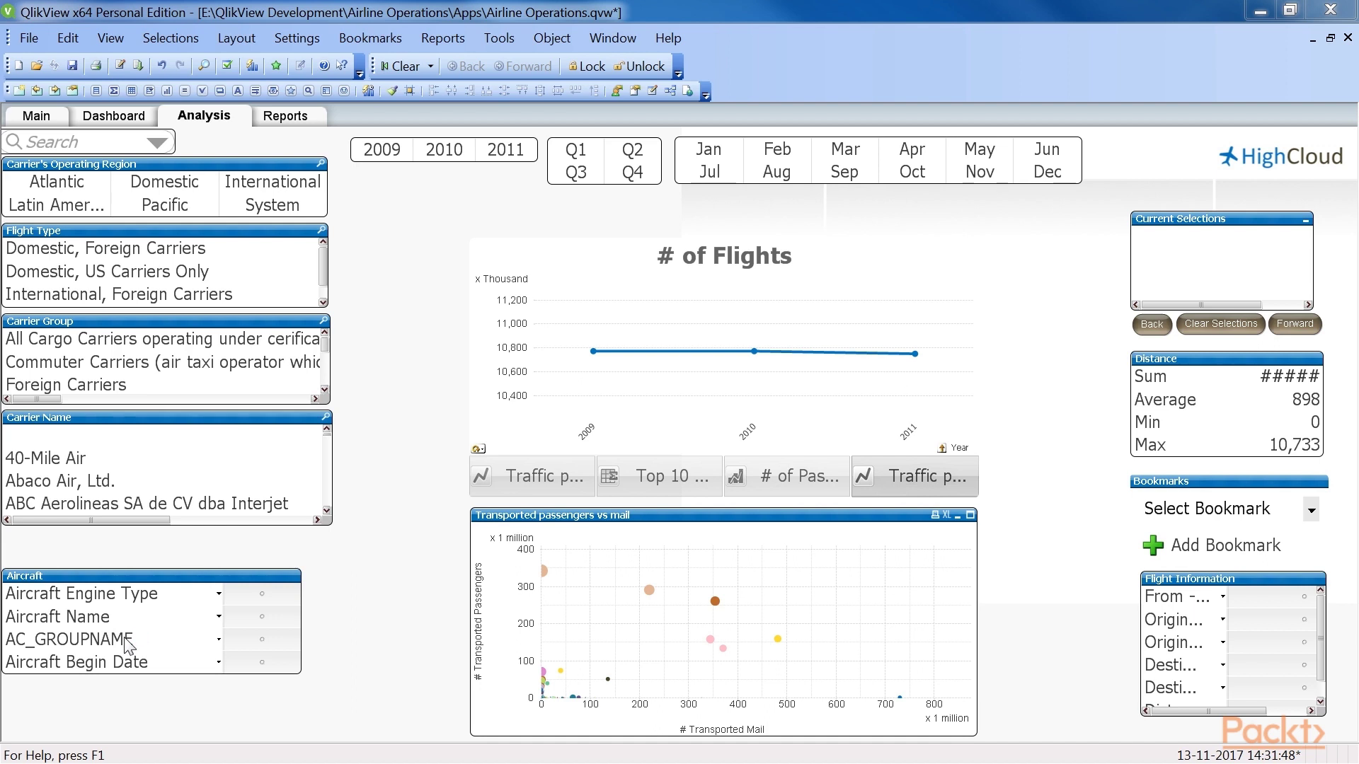
Step: Inspect the AC_GROUPNAME value list in the multibox, then open the Table Viewer with Ctrl+T
left_click(222, 643)
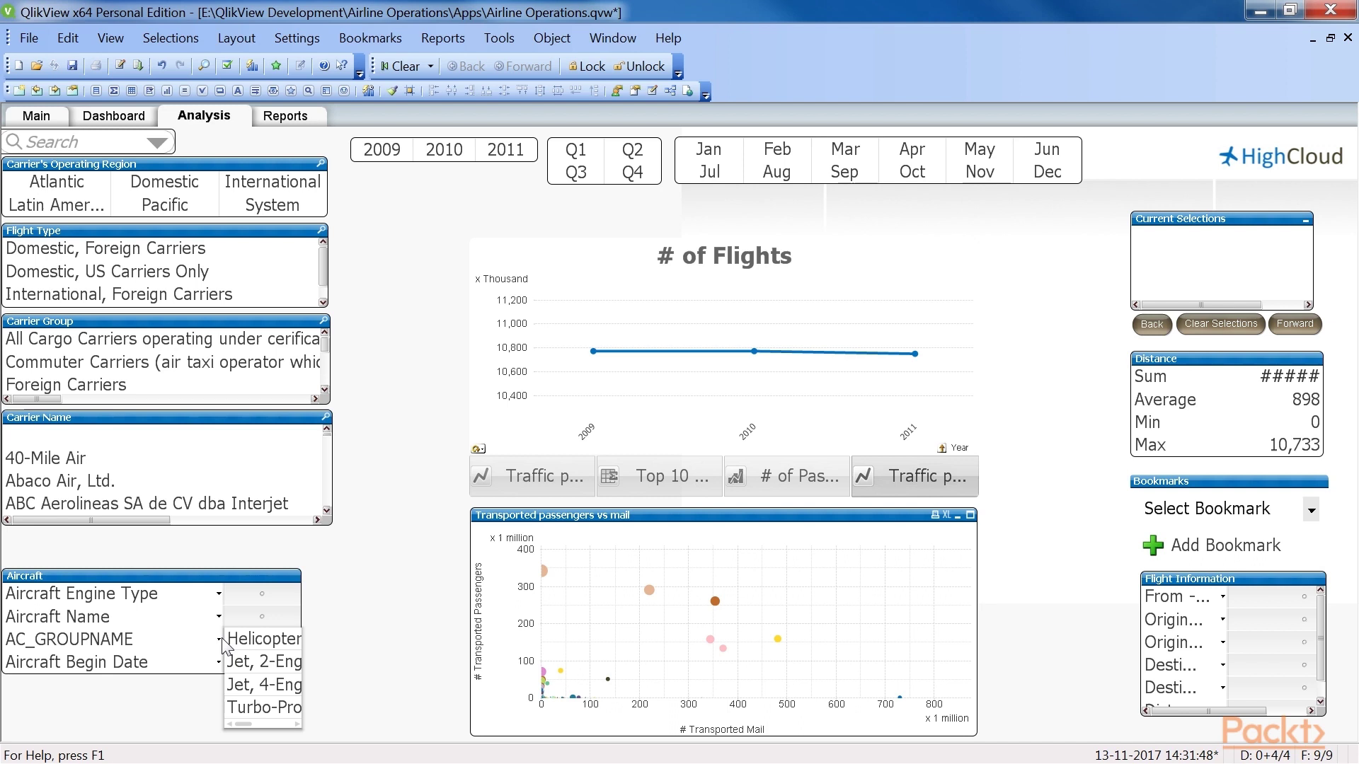
left_click(221, 642)
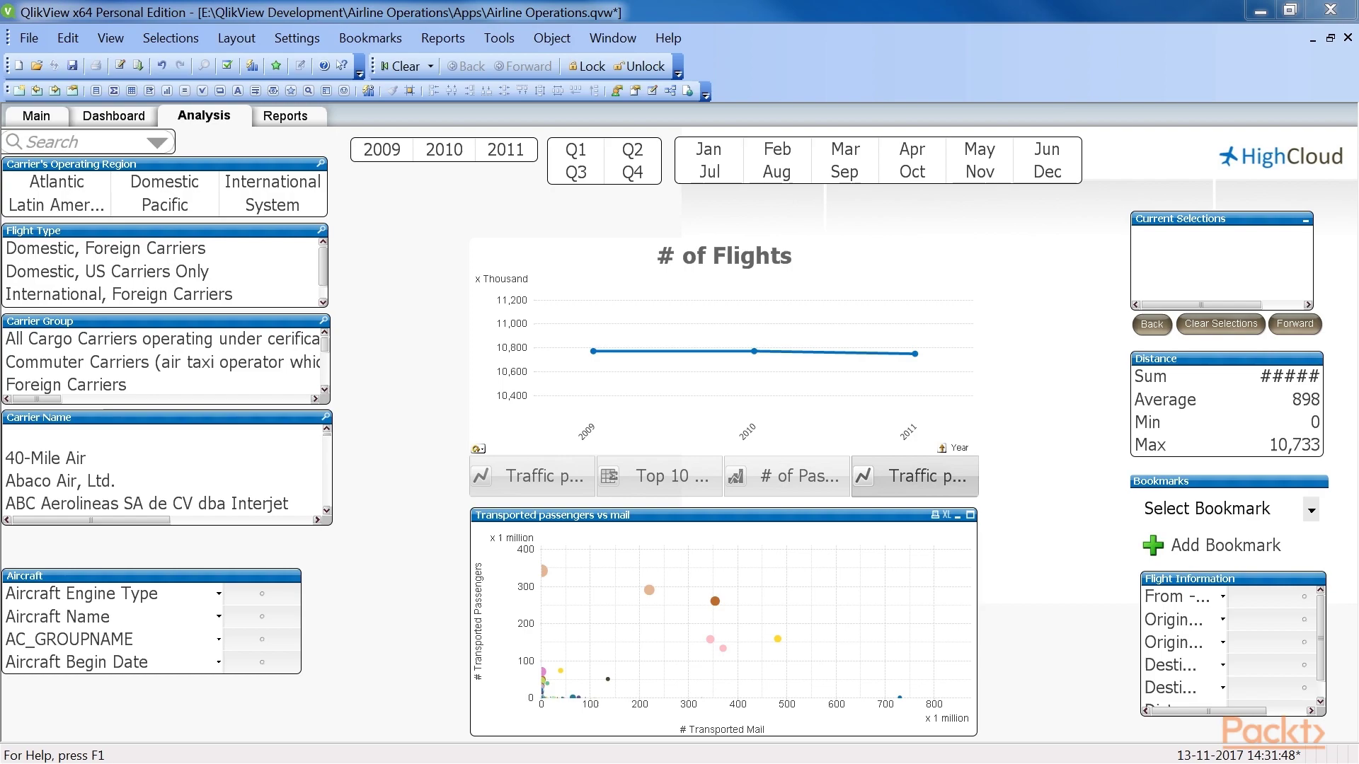
key("ctrl+t")
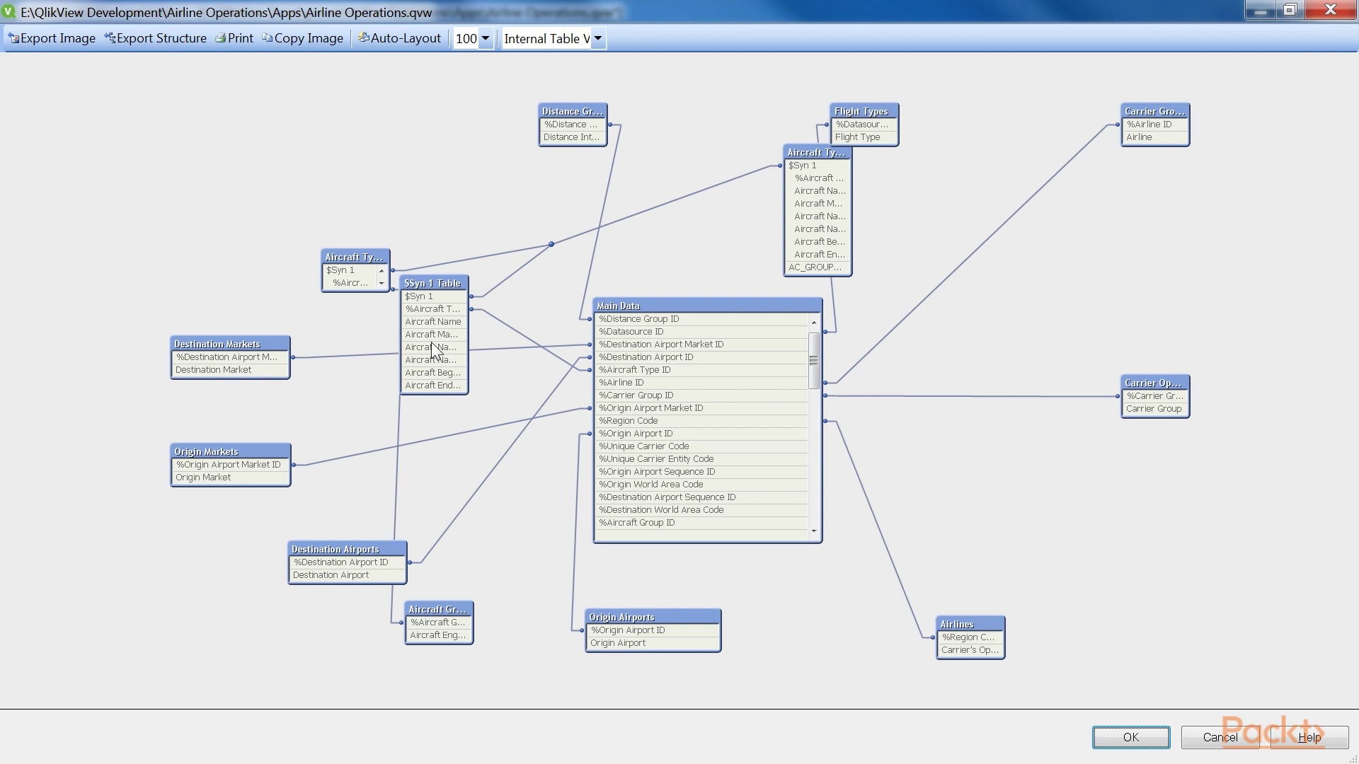
Step: Nudge the $Syn 1 Table right and move the 2010 Aircraft Types table left
left_click_drag(434, 283, 447, 289)
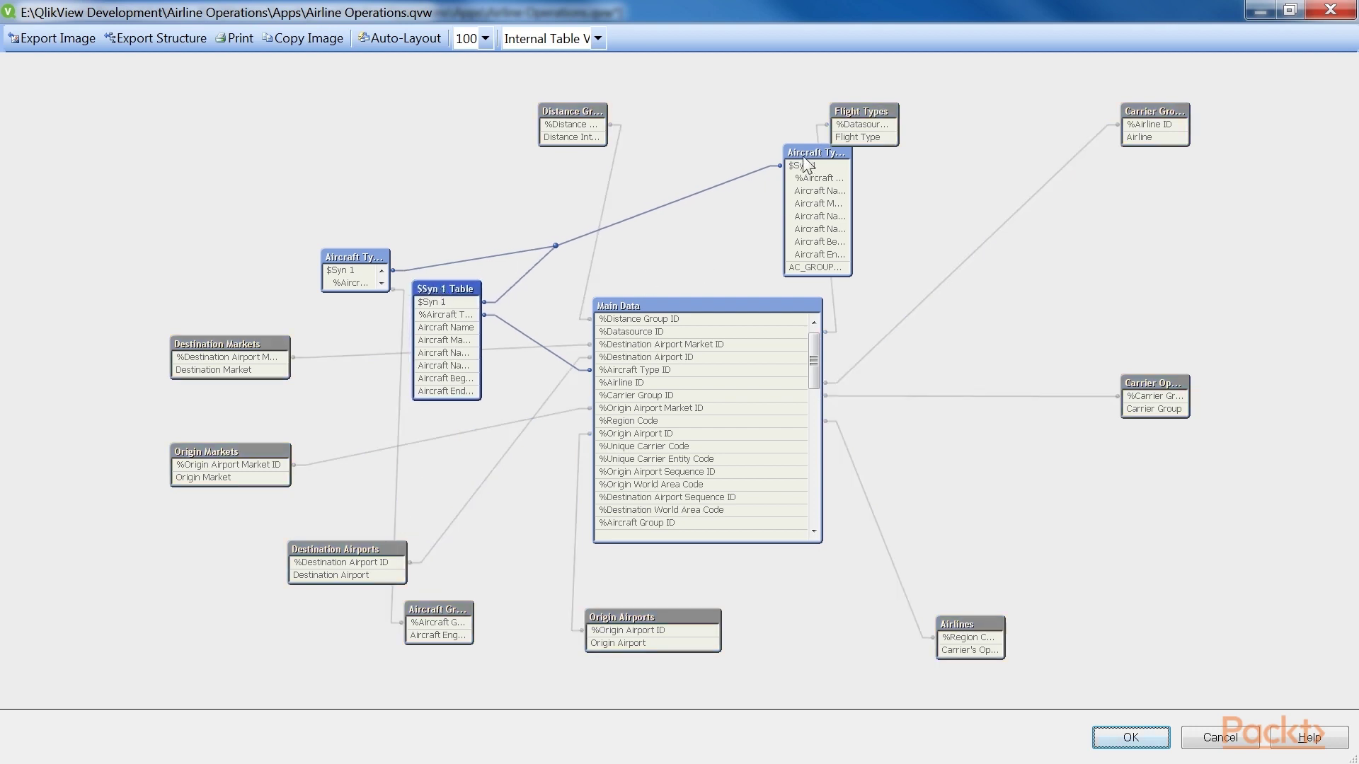
left_click_drag(804, 155, 719, 167)
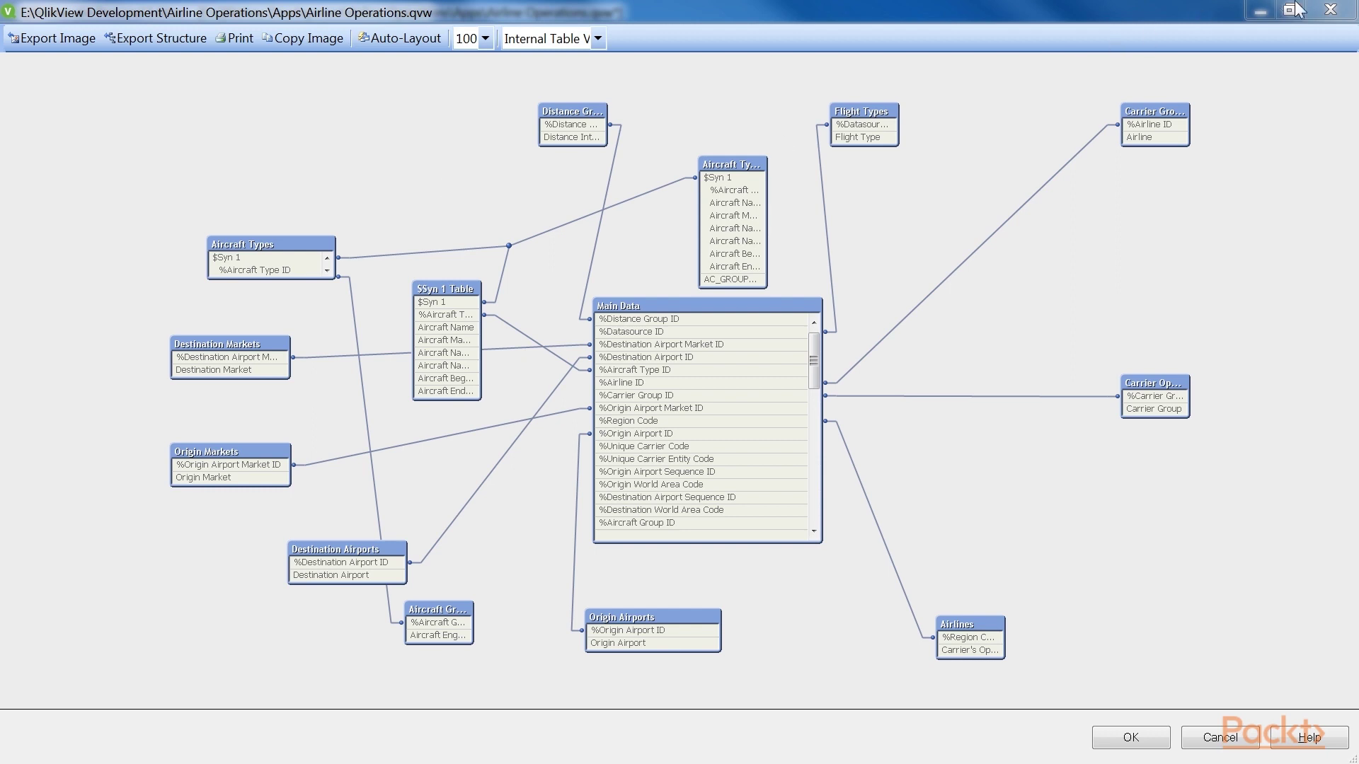
Step: Close the Table Viewer and replace the [Aircraft Groups]: label with LEFT JOIN ([Aircraft Types])
left_click(1330, 10)
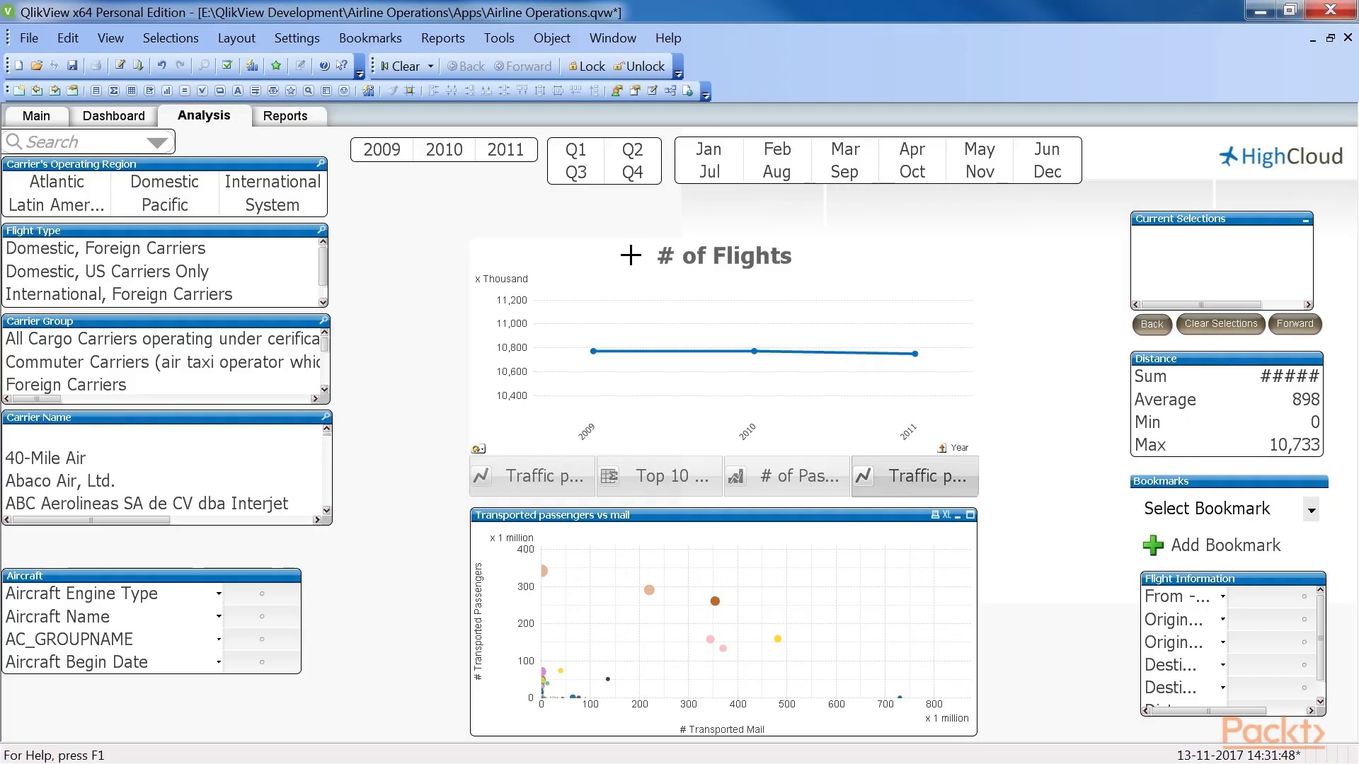
key("ctrl+e")
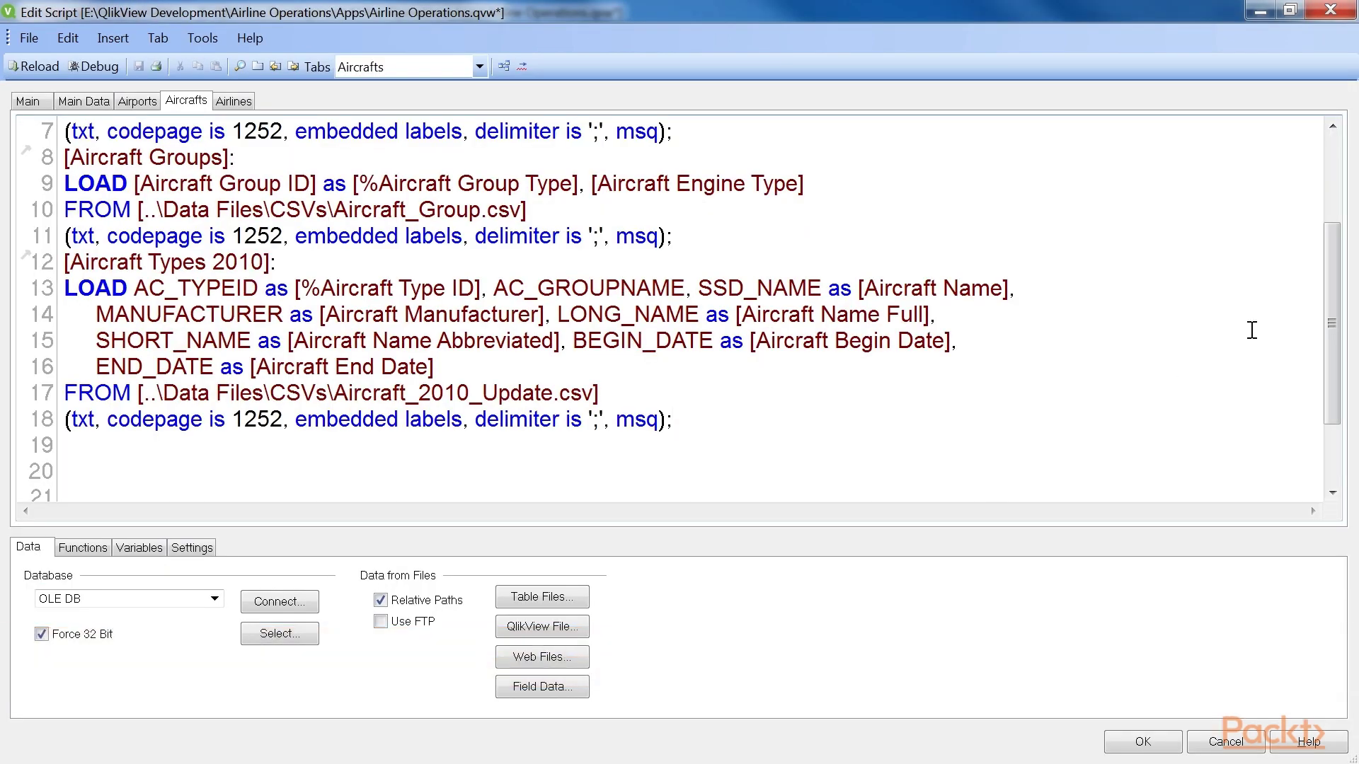
scroll(1252, 330, "up", 2)
left_click_drag(520, 367, 333, 368)
left_click_drag(233, 314, 68, 315)
key("Delete")
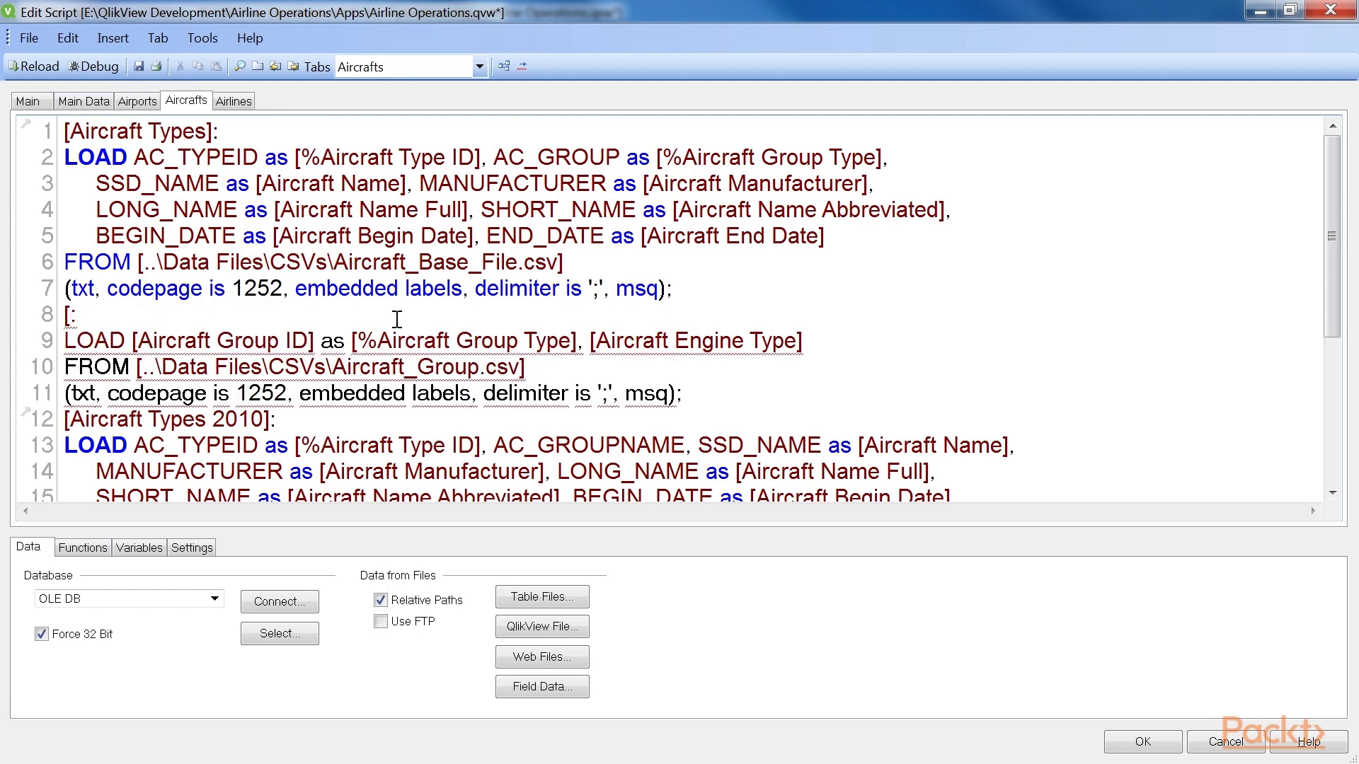
key("Delete")
type("LEFT")
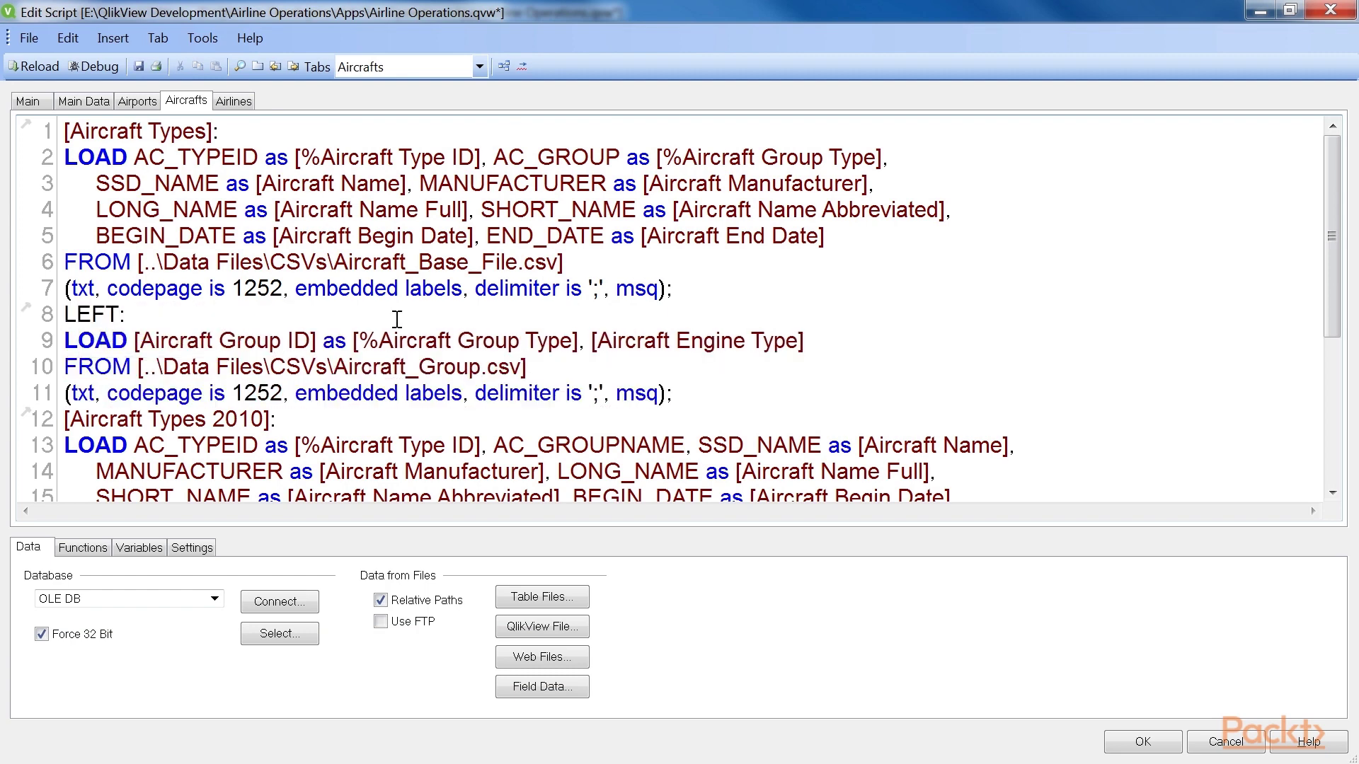
type(" JOIN ([A])")
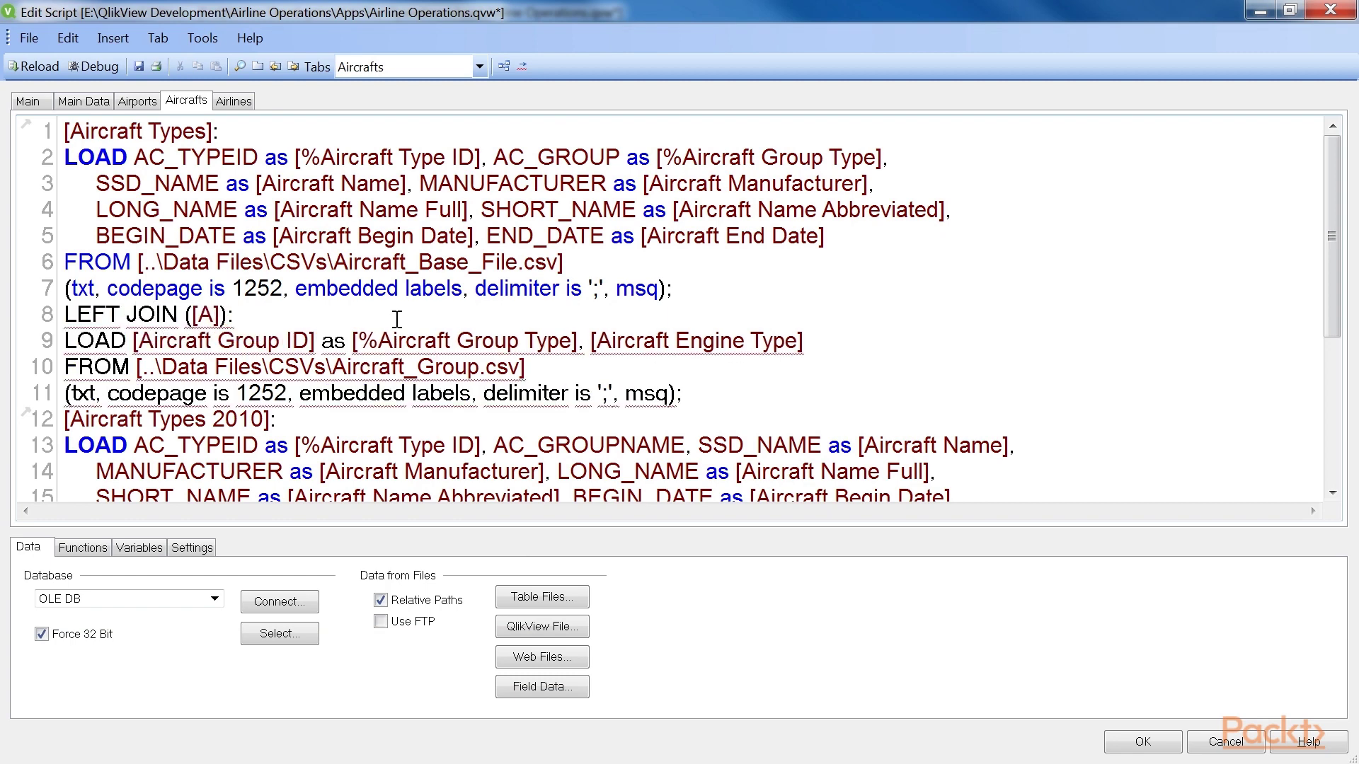
type("ircraft Types")
key("End")
key("BackSpace")
left_click(892, 394)
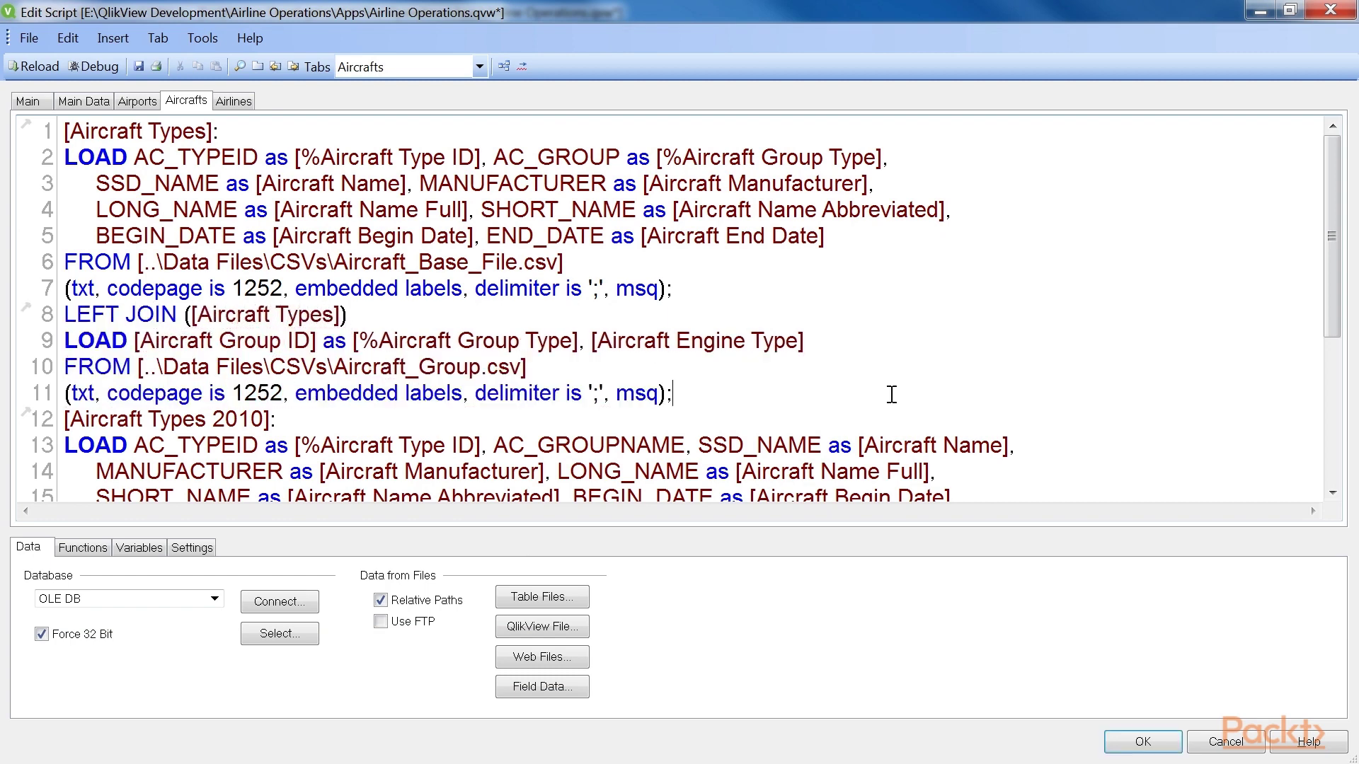
Step: Replace the [Aircraft Types 2010]: label with CONCATENATE([Aircraft Types])
scroll(891, 395, "down", 2)
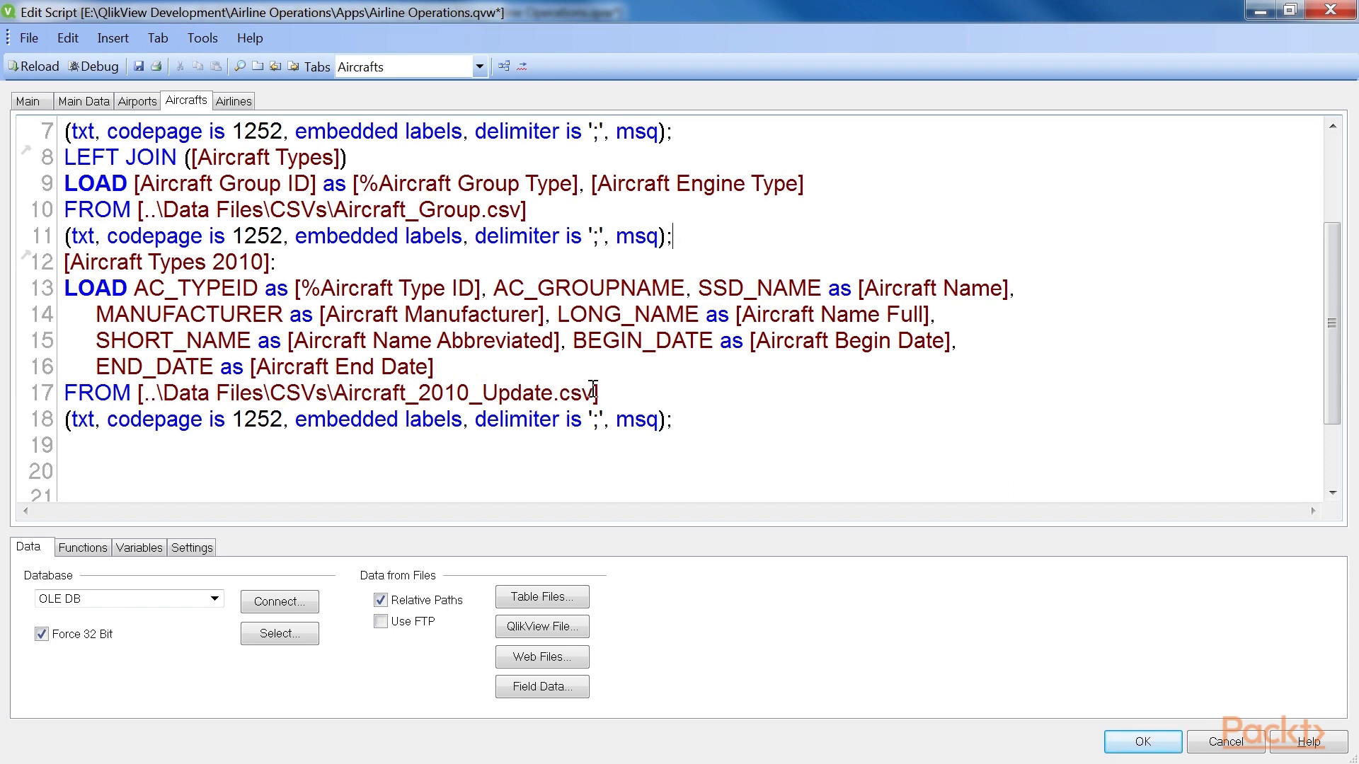
left_click_drag(593, 392, 334, 392)
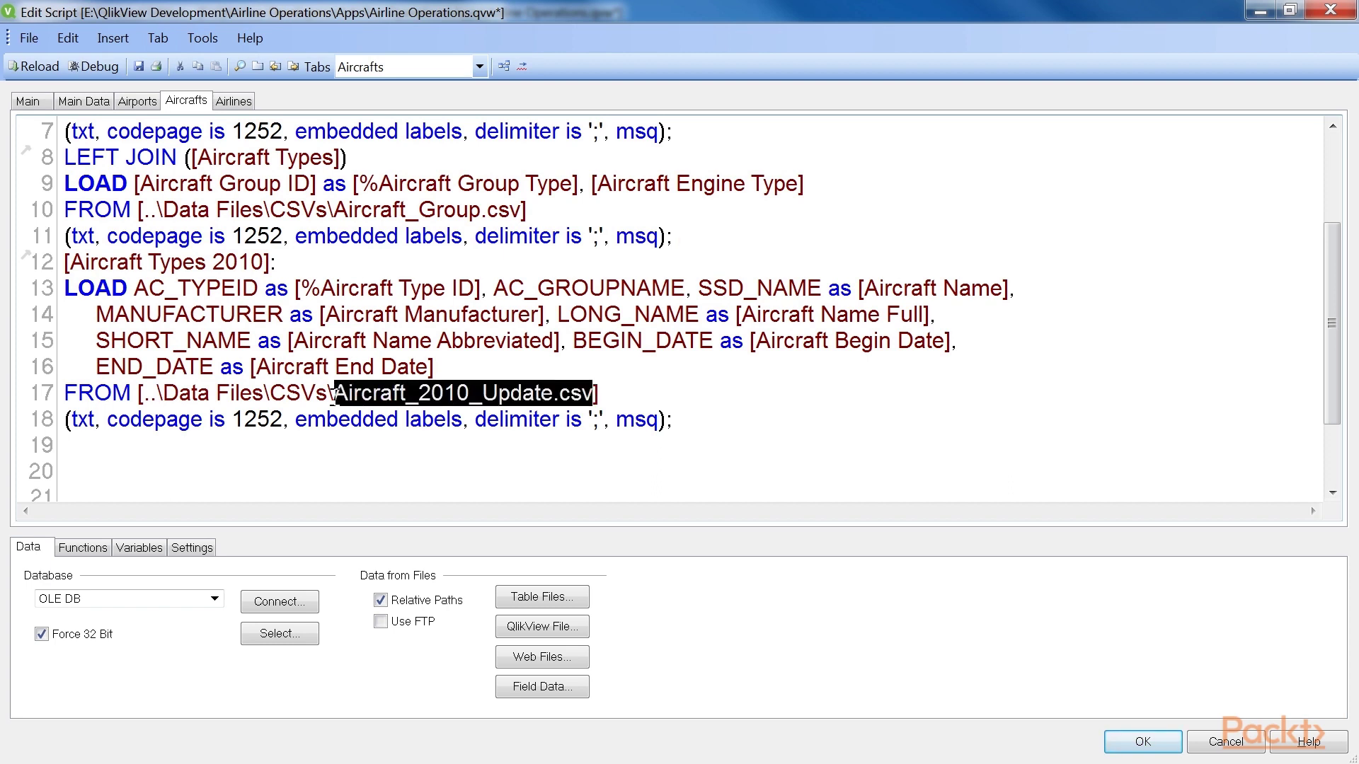
left_click(271, 264)
left_click_drag(271, 264, 64, 263)
key("Delete")
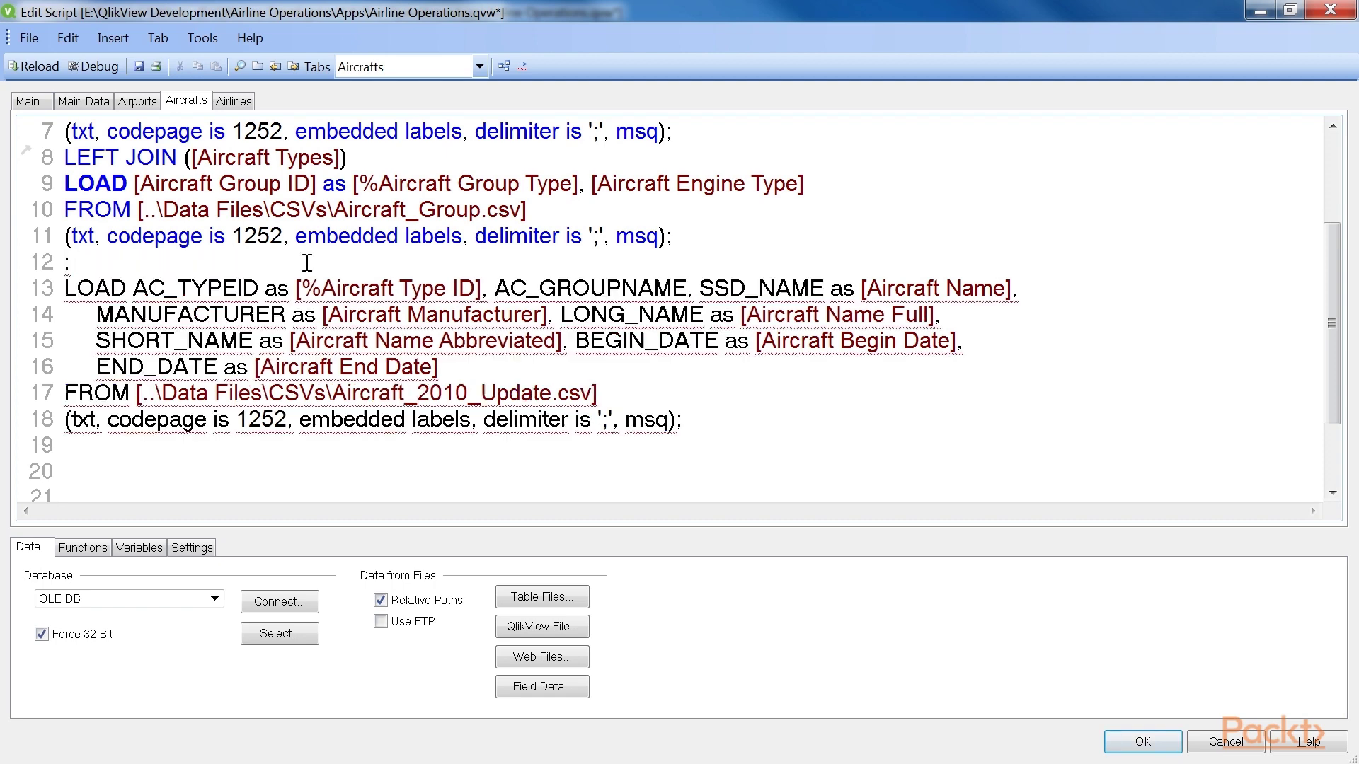
type("CONCATENATE")
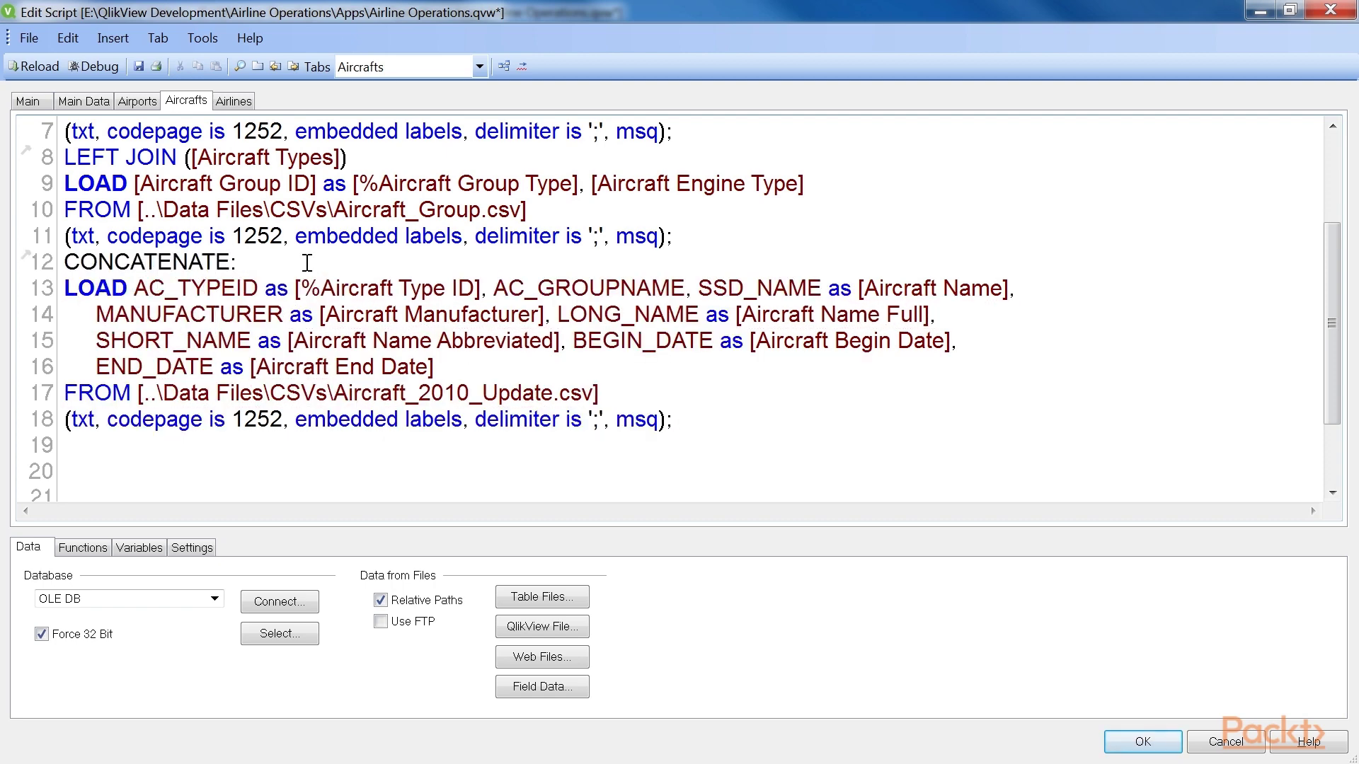
type("()")
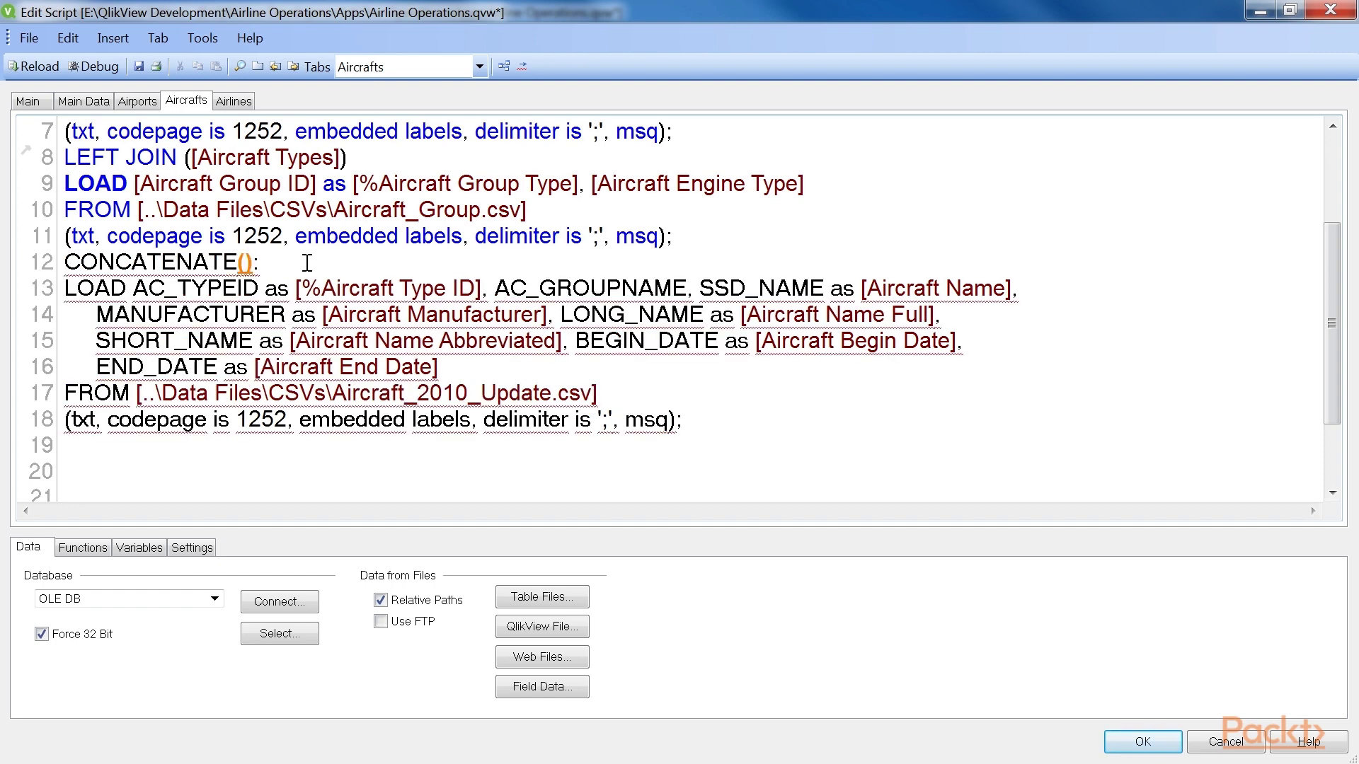
type("[Aircraft ")
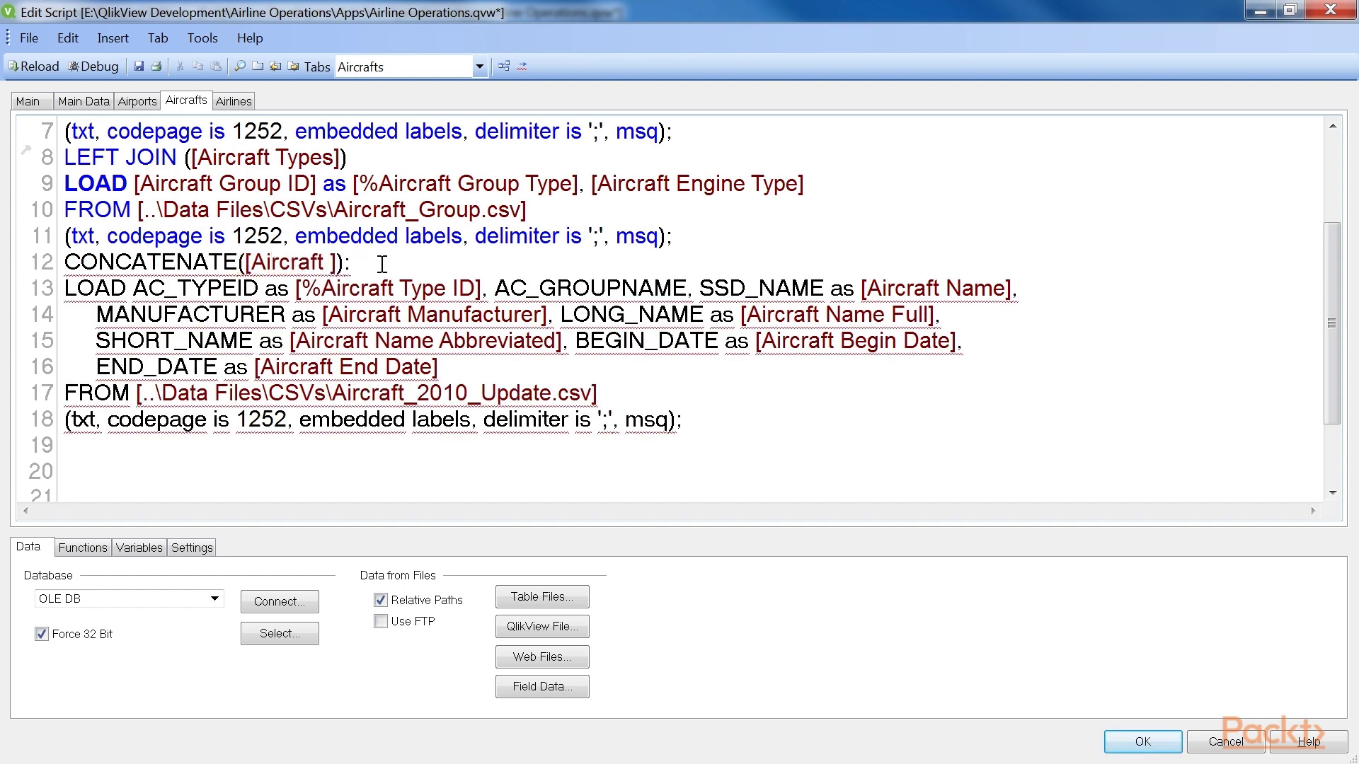
type("Types")
key("End")
key("BackSpace")
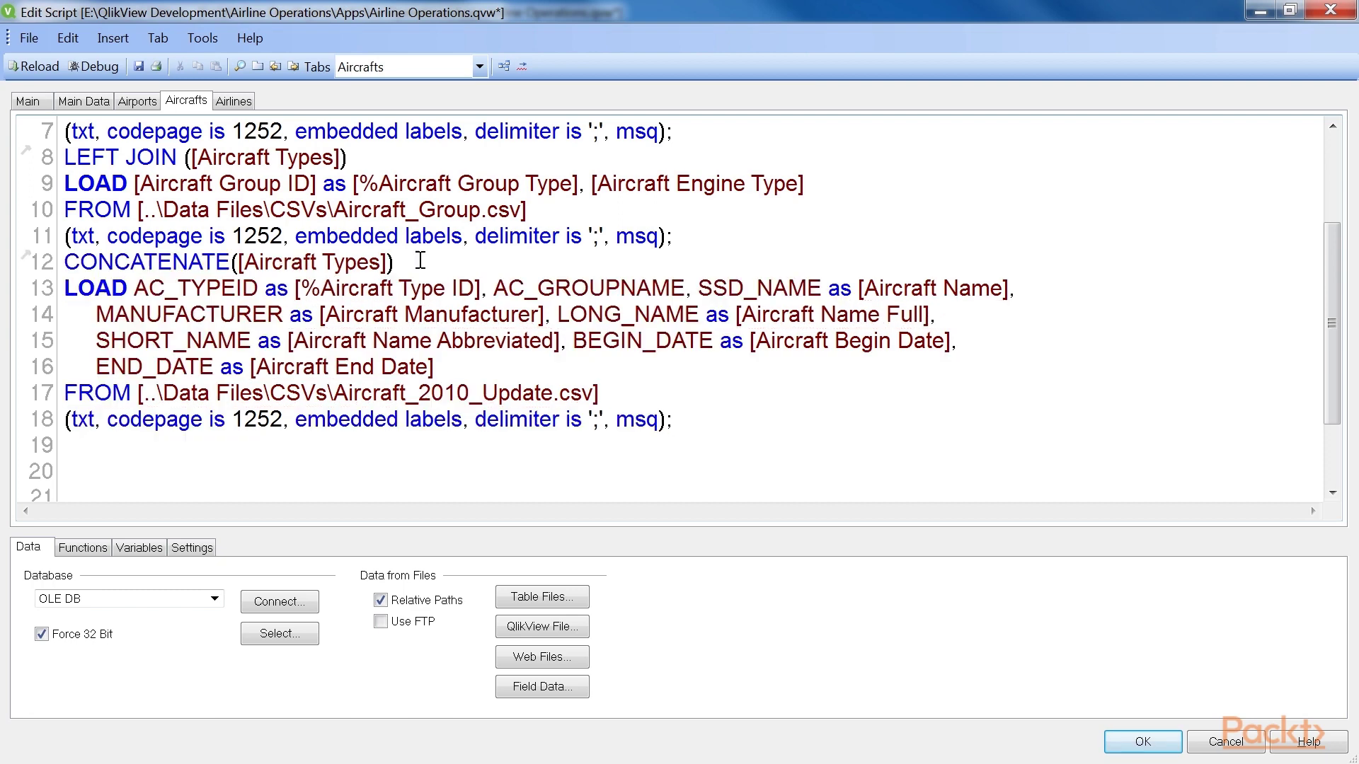
Step: On line 13, add SubField(AC_GROUPNAME, ', ', 2) as [Aircraft Number of Engines]
key("Down")
key("End")
left_click_drag(494, 289, 681, 277)
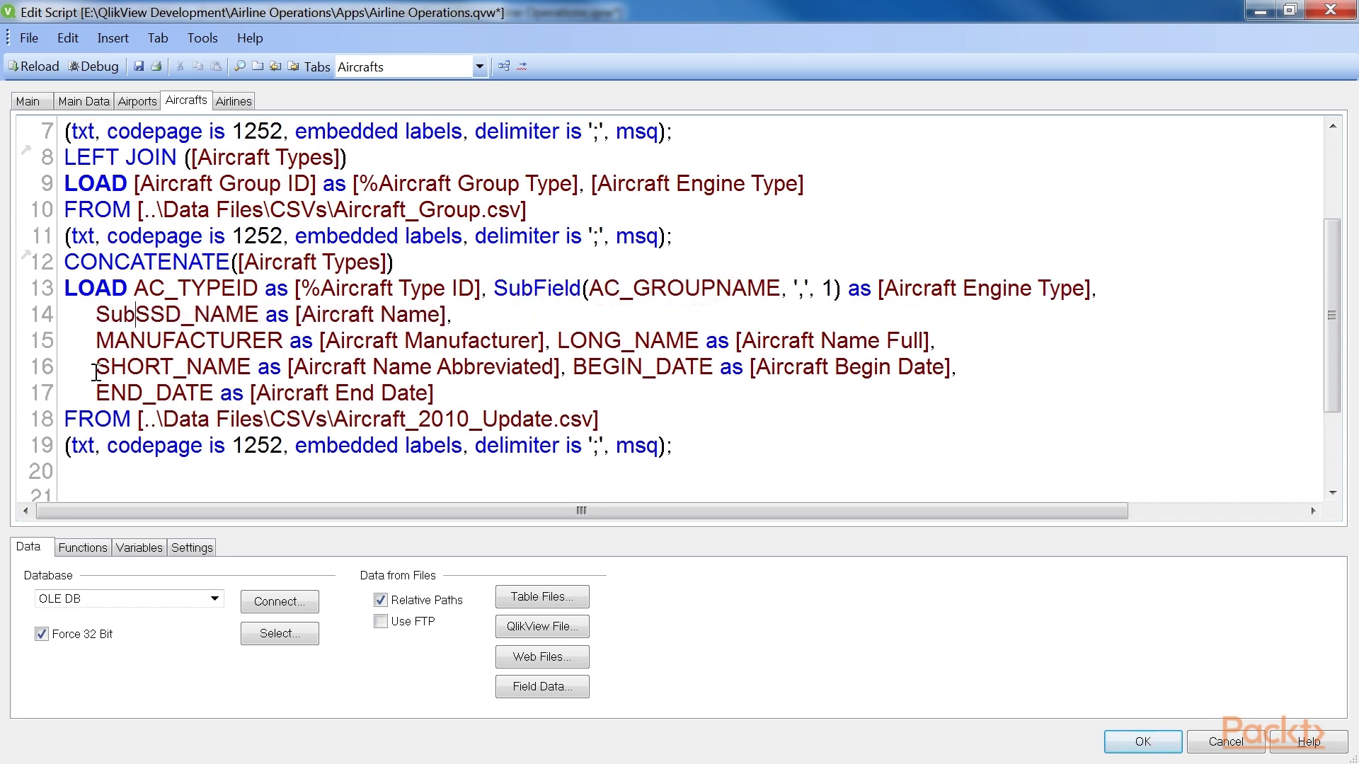
type("Field")
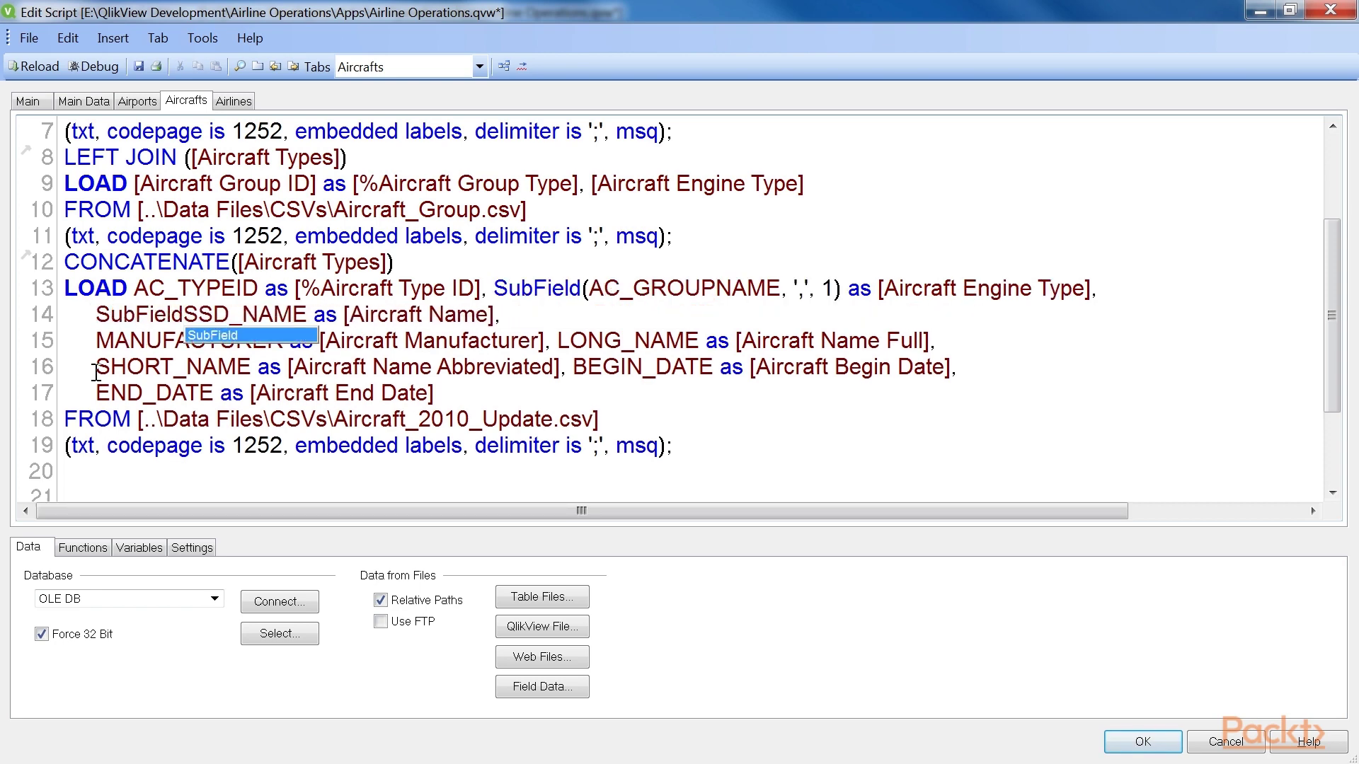
type("(AC_GR)")
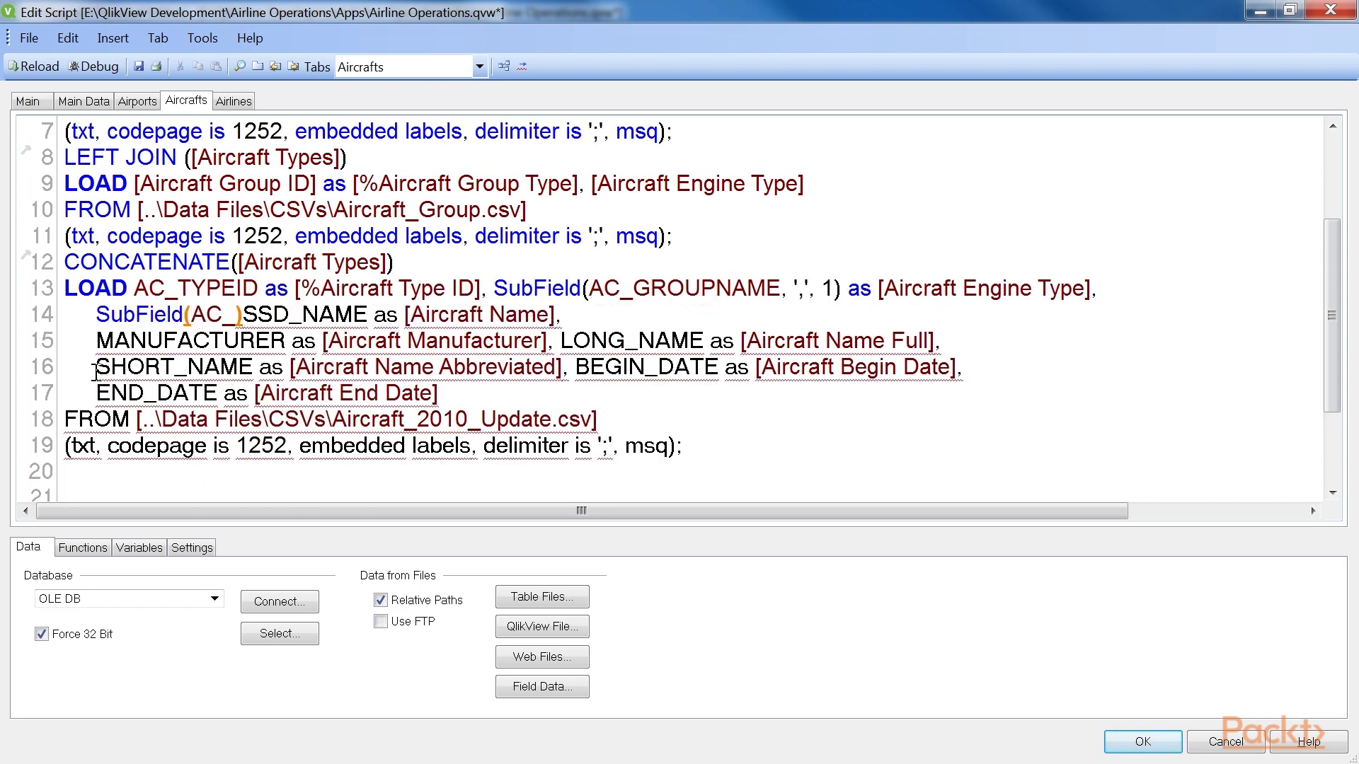
type("OUPNAME, ")
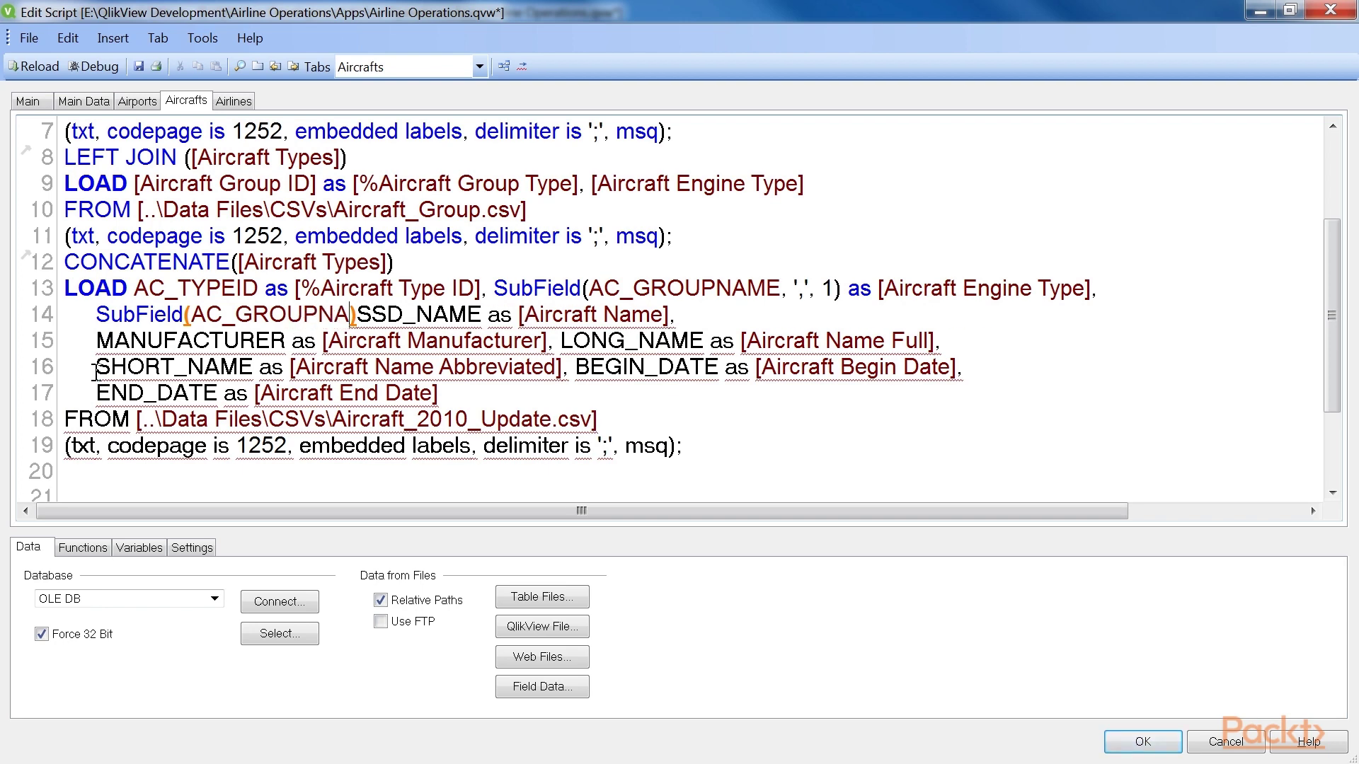
type("', ',")
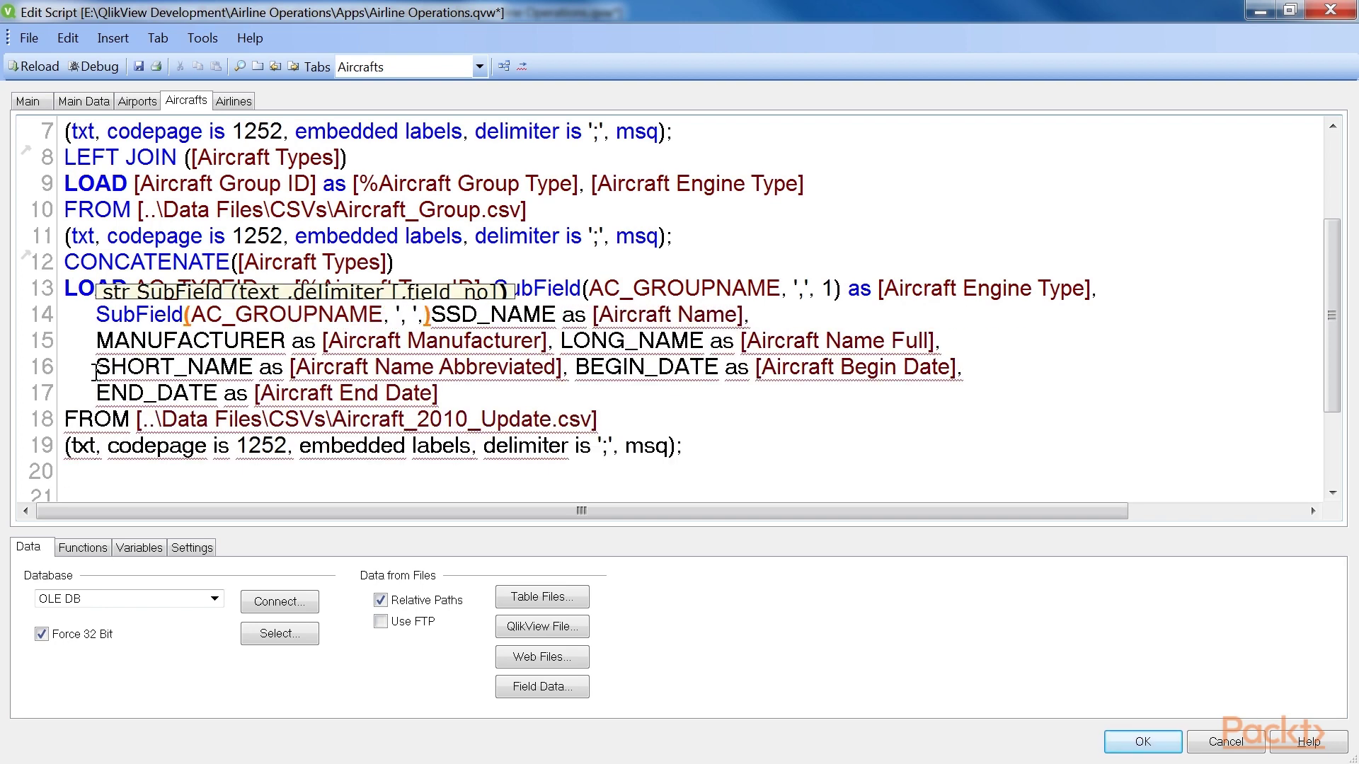
type(" 2")
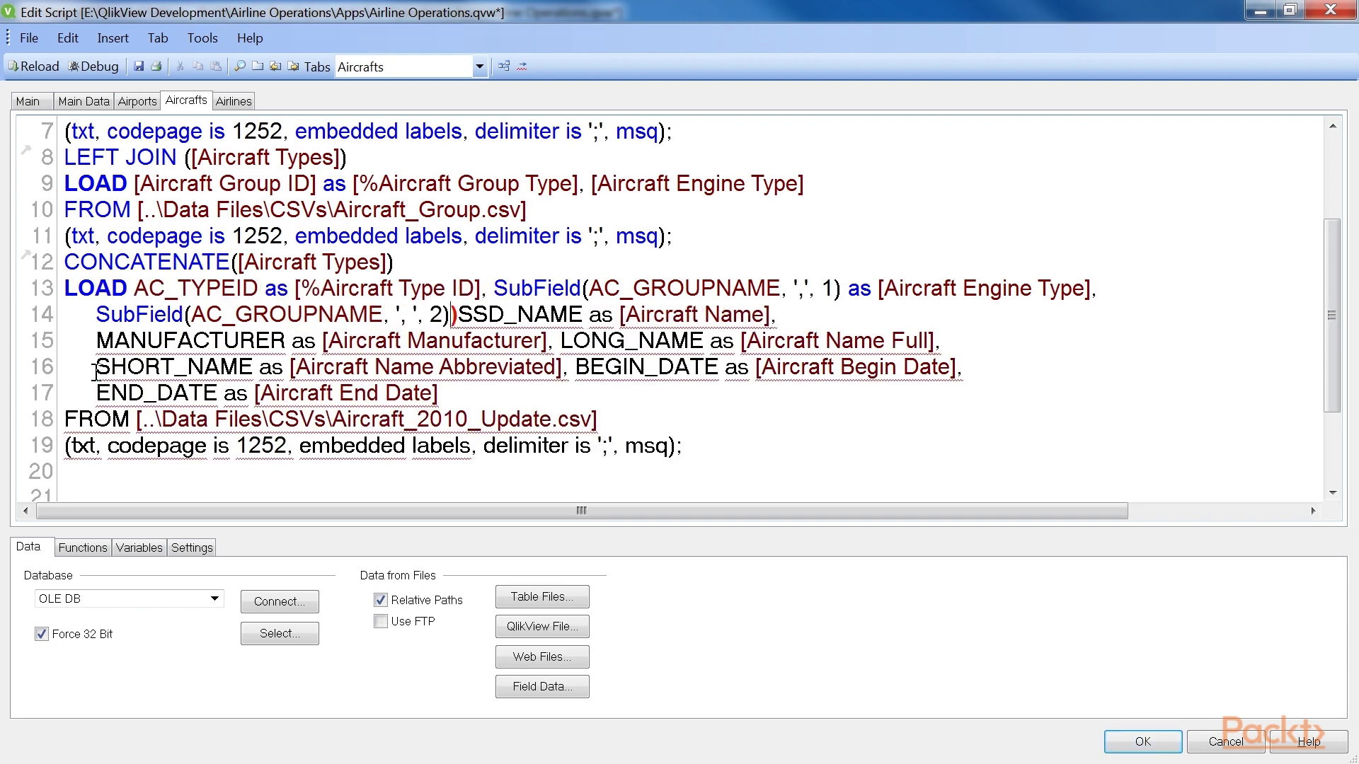
key("Right")
type("as [Aircraft")
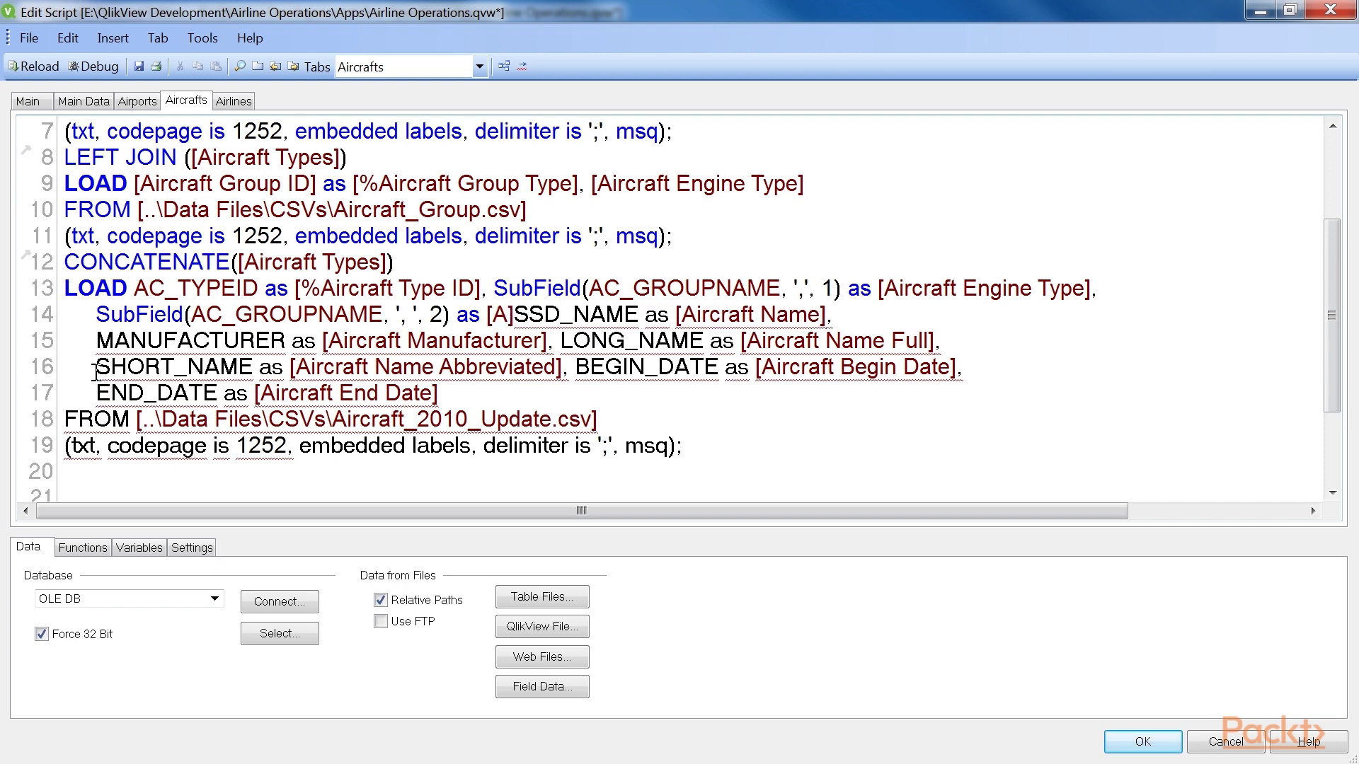
type(" Number of Engines")
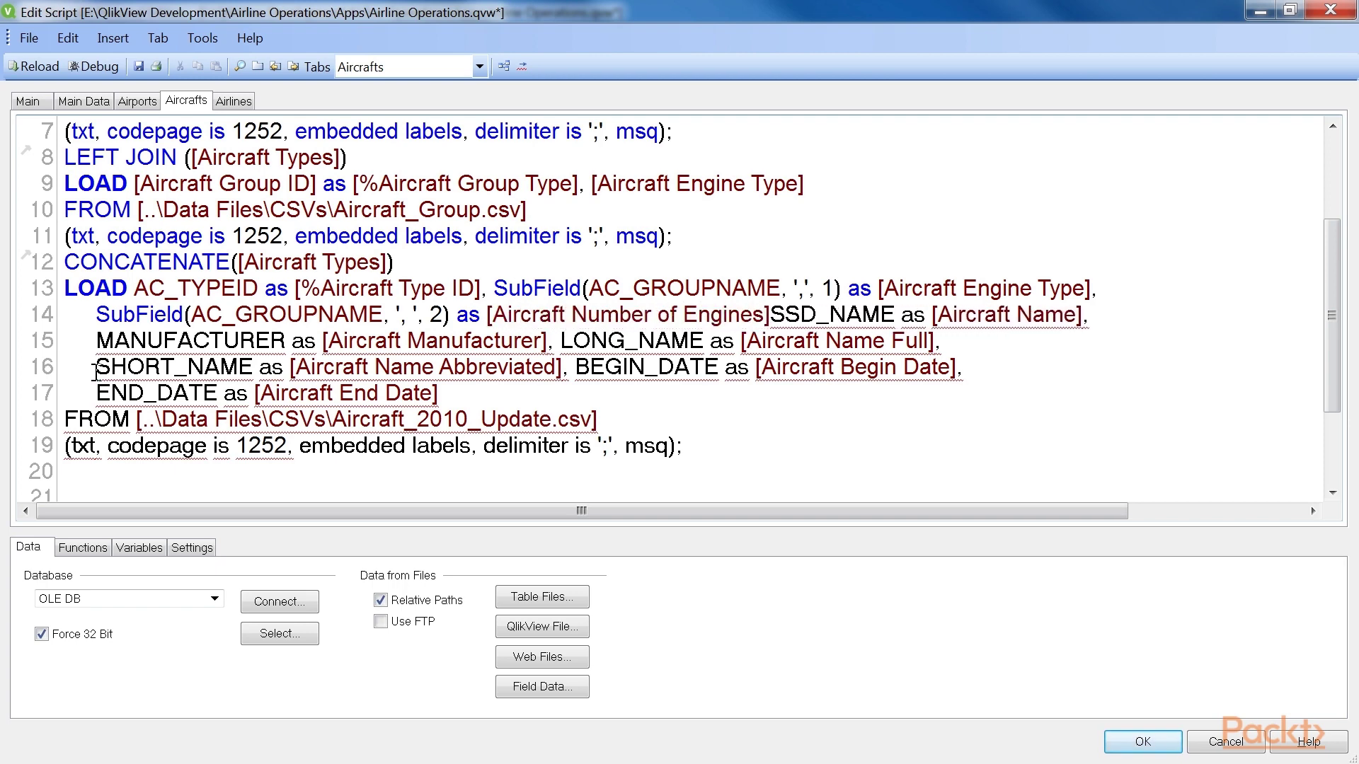
Step: Add a comma after the [Aircraft Number of Engines] alias
key("Right")
type(",")
scroll(566, 283, "up", 1)
left_click_drag(520, 288, 334, 288)
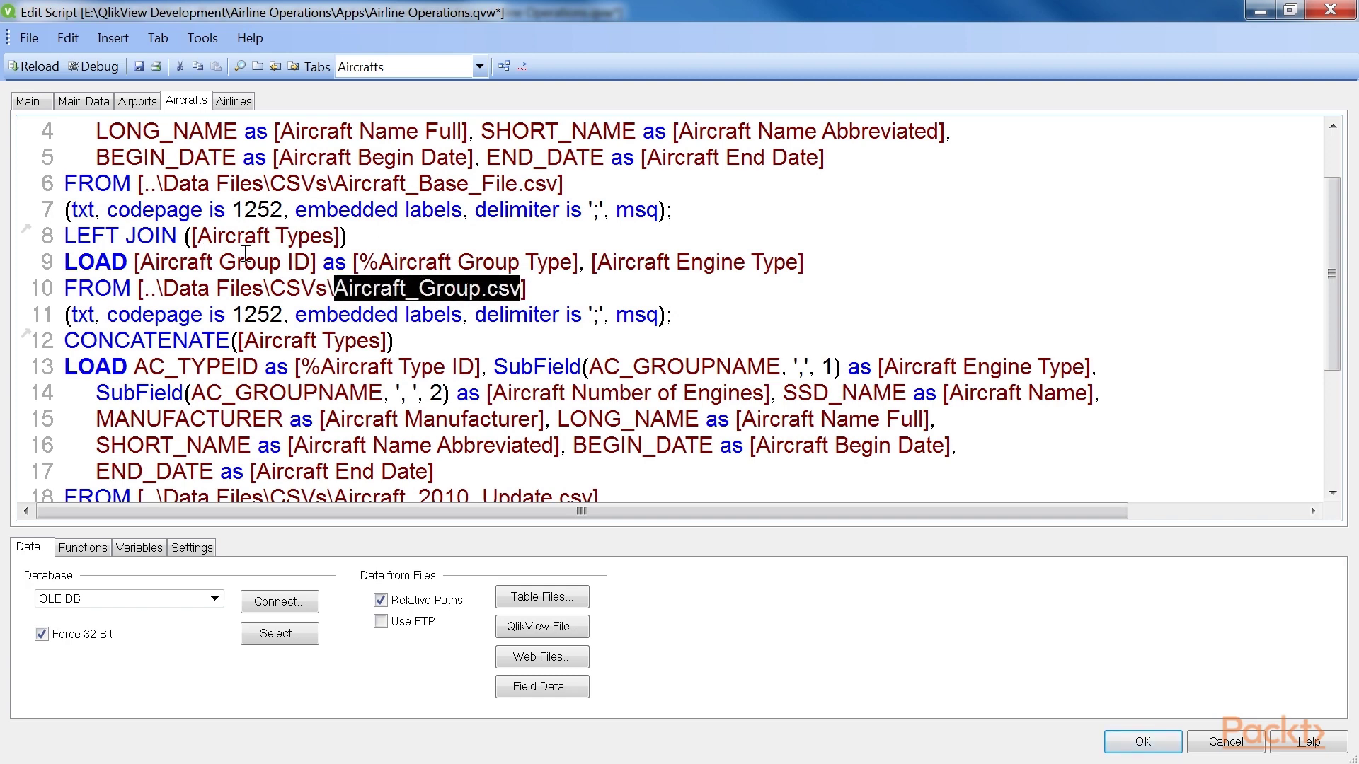
Step: After the group load, insert DROP FIELD [%Aircraft Group Type] FROM [Aircraft Types];
left_click(673, 314)
key("Return")
key("Return")
key("Up")
type("DROP")
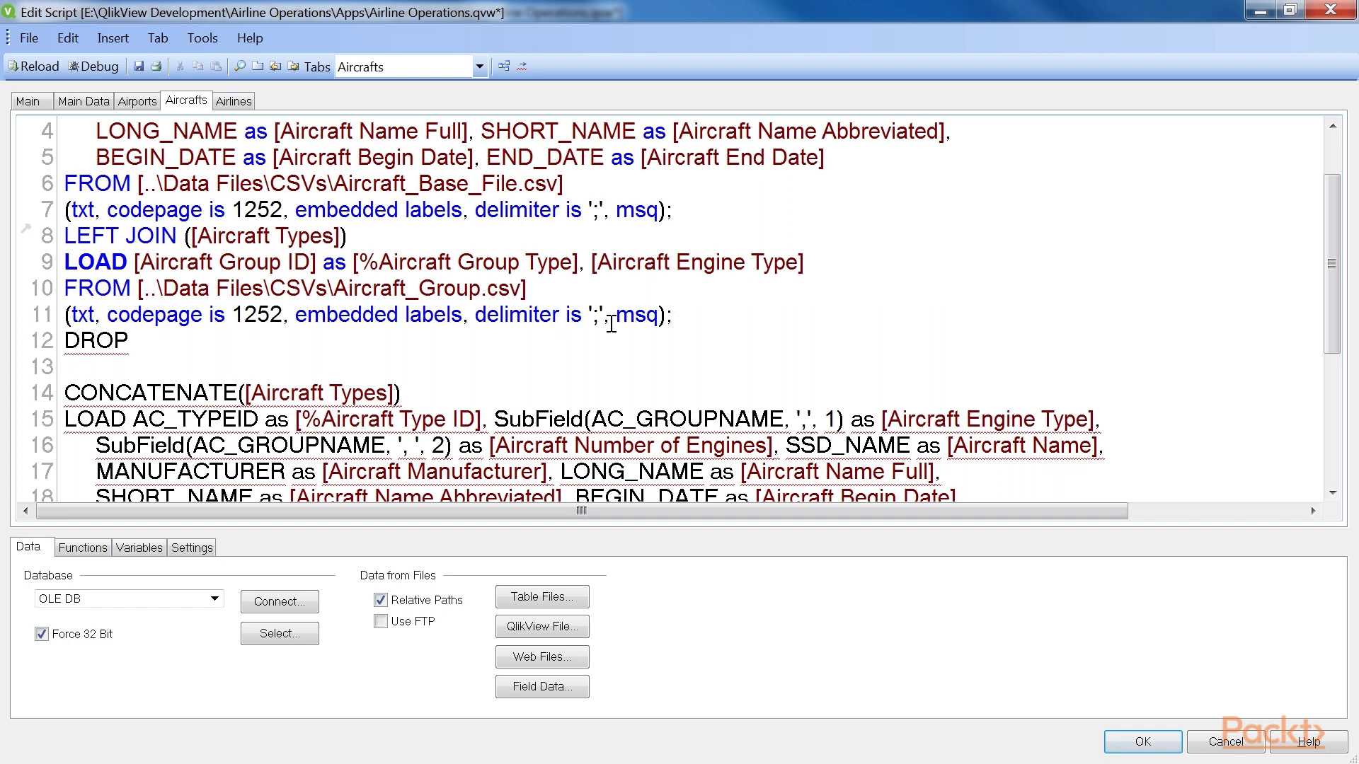
type(" FIELD [")
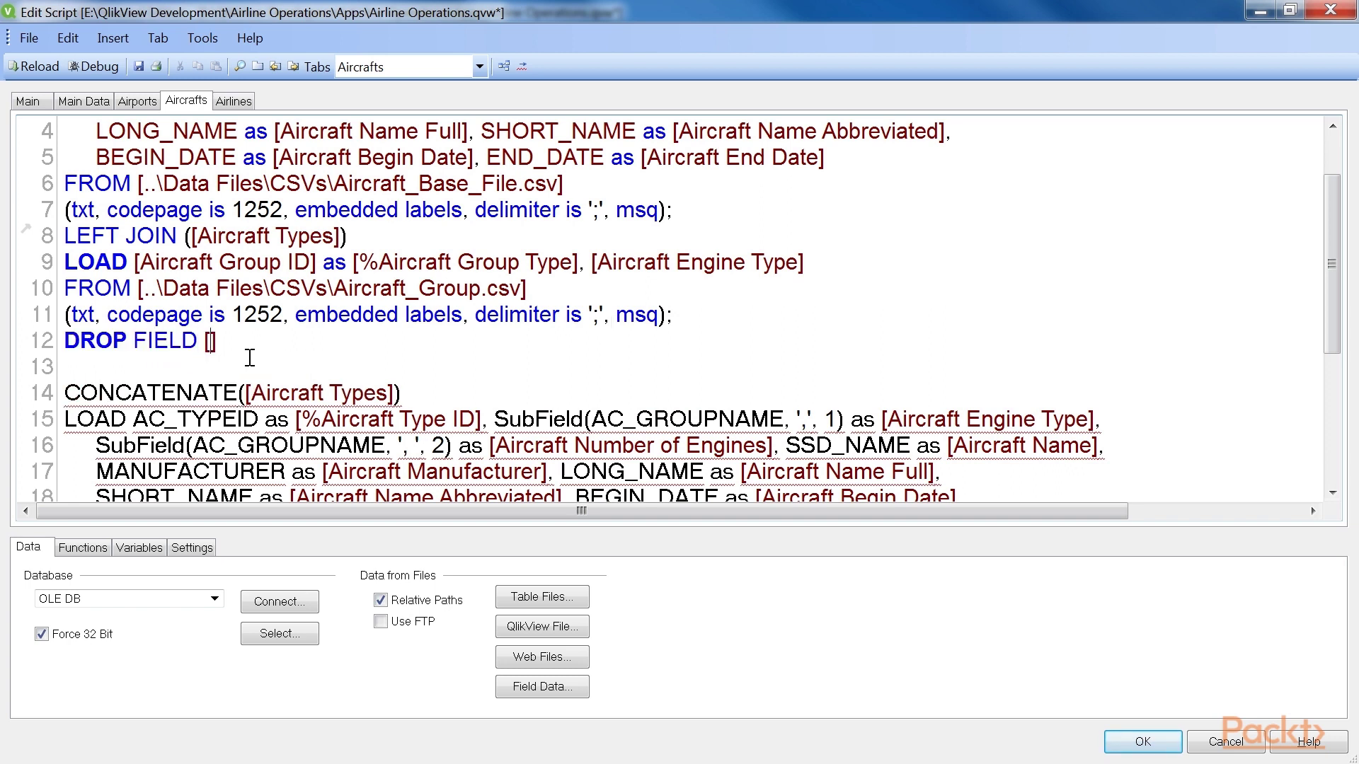
type("%Aircraft Group Typ")
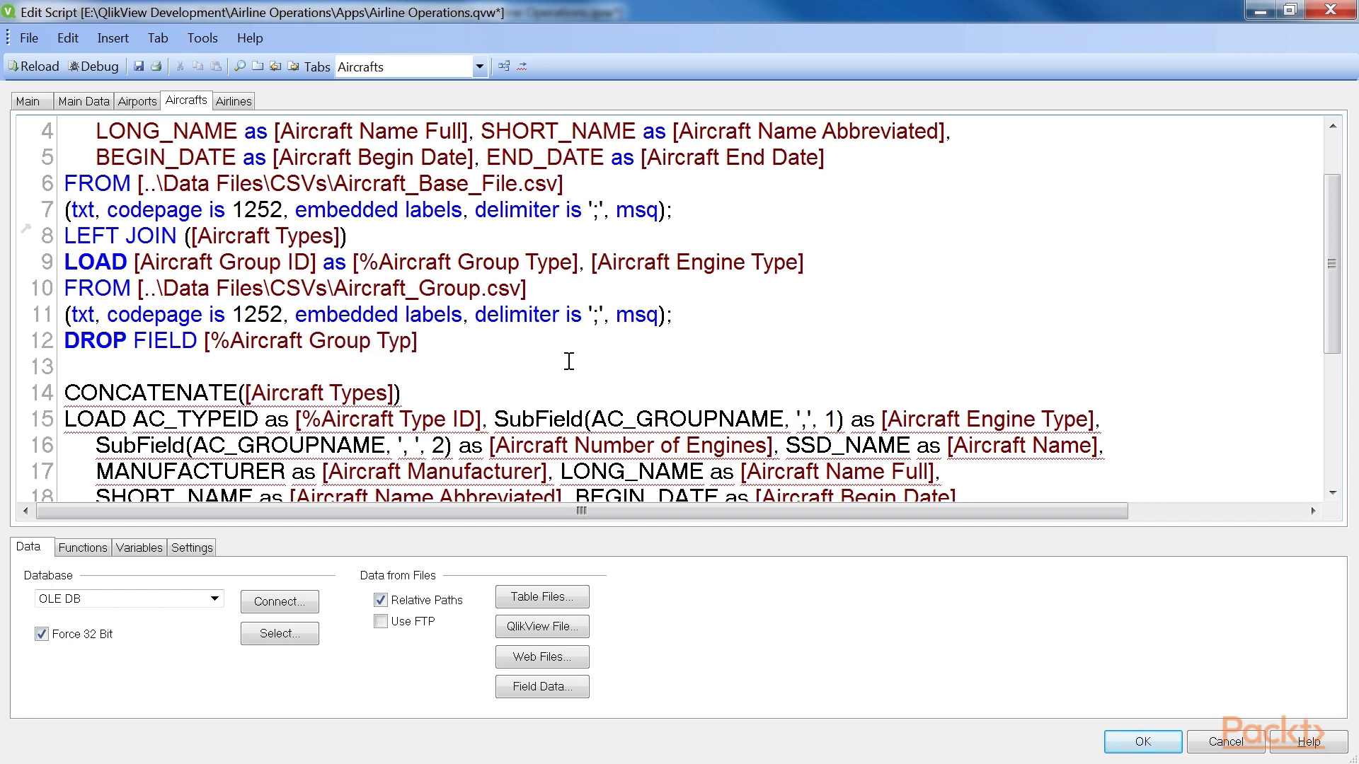
type("e")
key("Right")
type("FROM ")
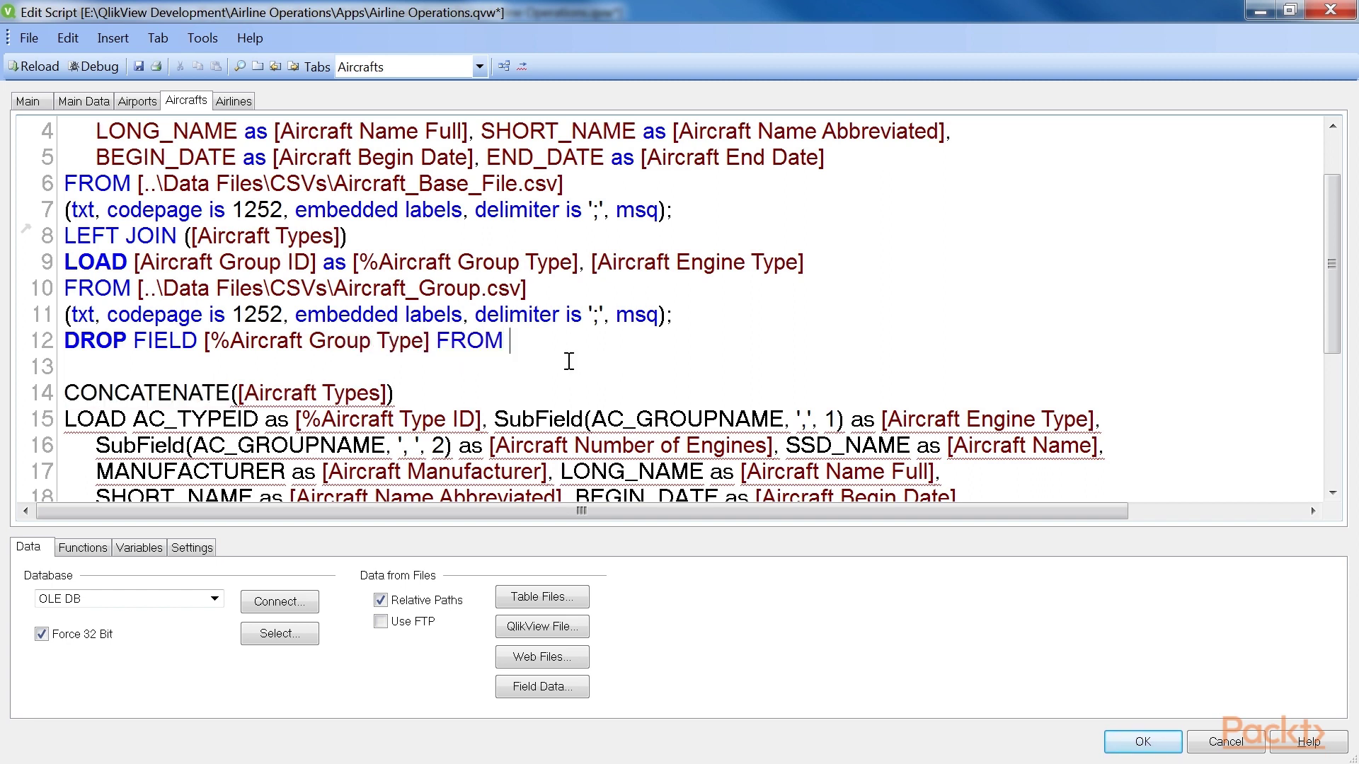
type("[Aircraft ")
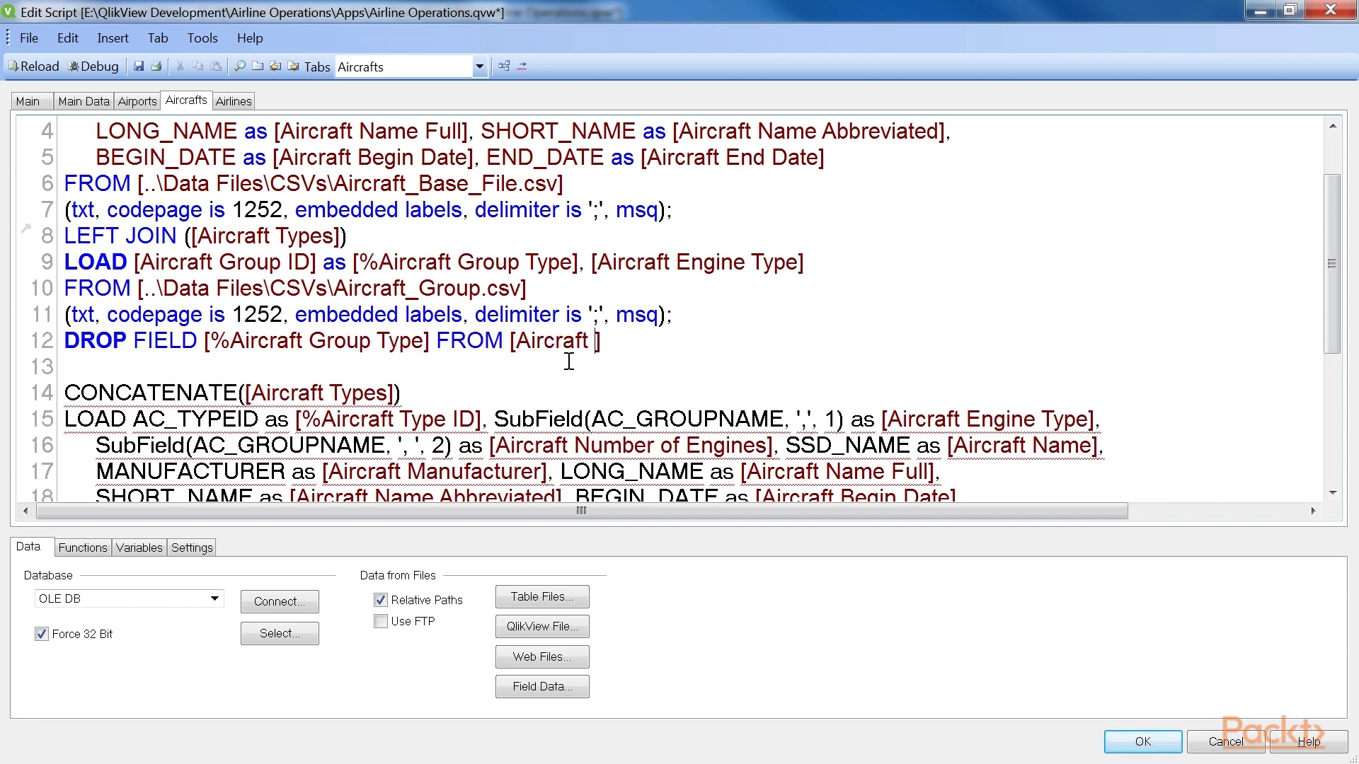
type("Types")
key("Down")
key("Down")
key("Up")
key("Up")
key("End")
type(";")
left_click_drag(678, 343, 453, 342)
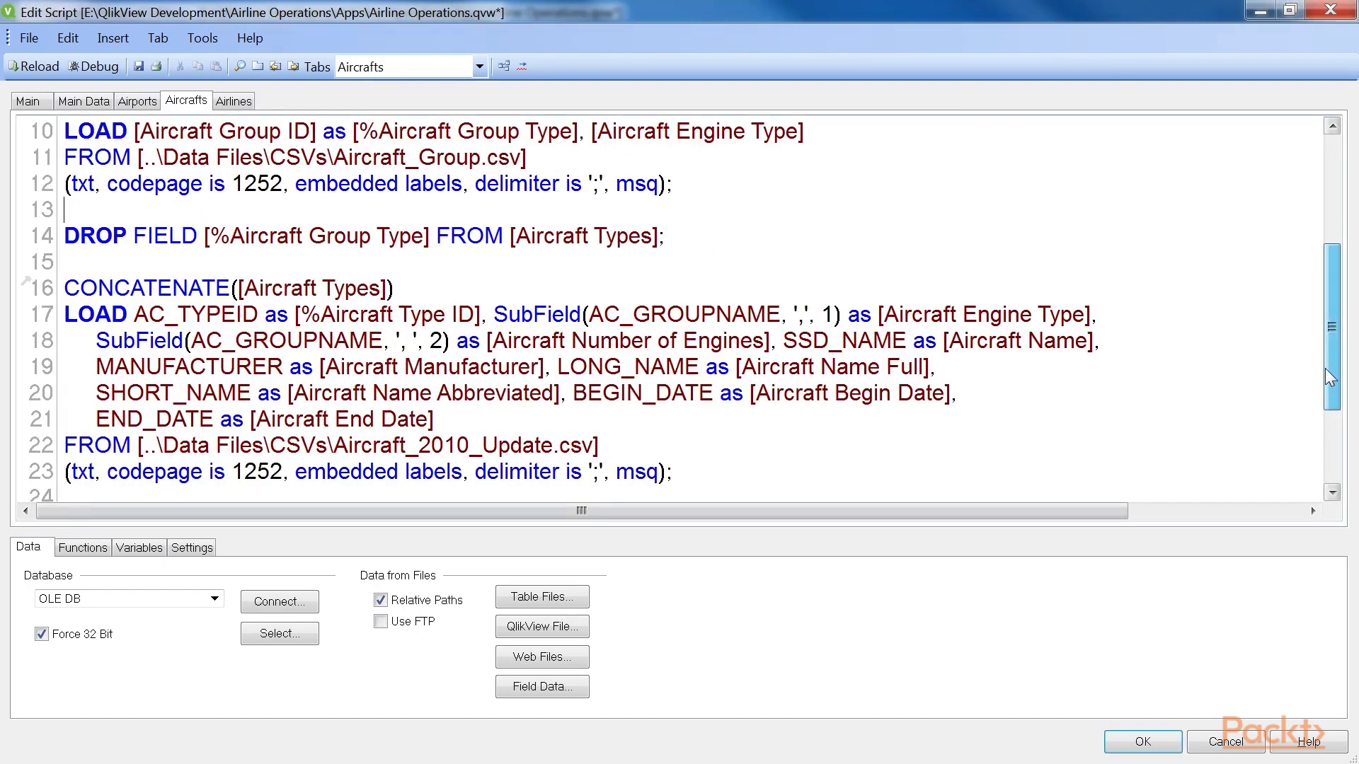
Step: Insert blank lines between the script blocks and highlight the LEFT JOIN line
left_click_drag(1330, 378, 1332, 340)
left_click_drag(348, 183, 57, 183)
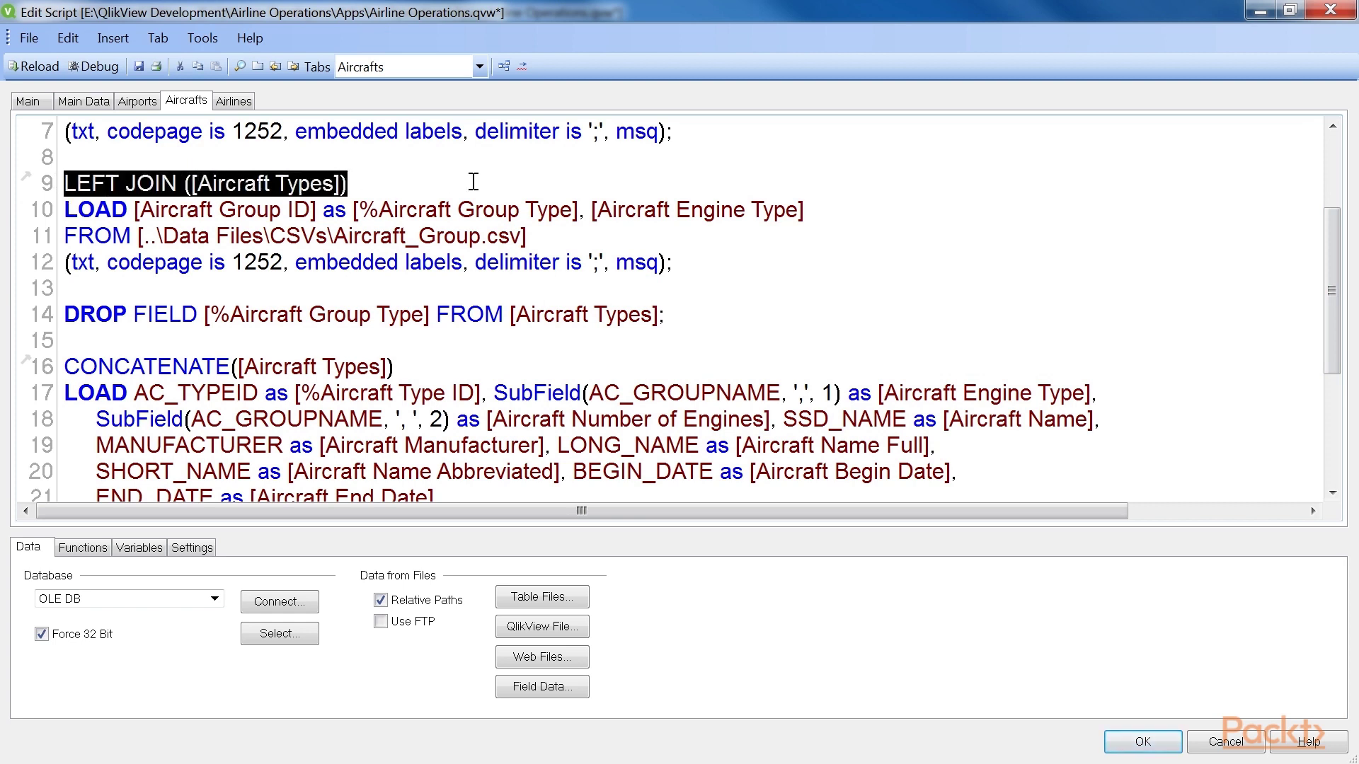
left_click(574, 288)
scroll(574, 288, "up", 1)
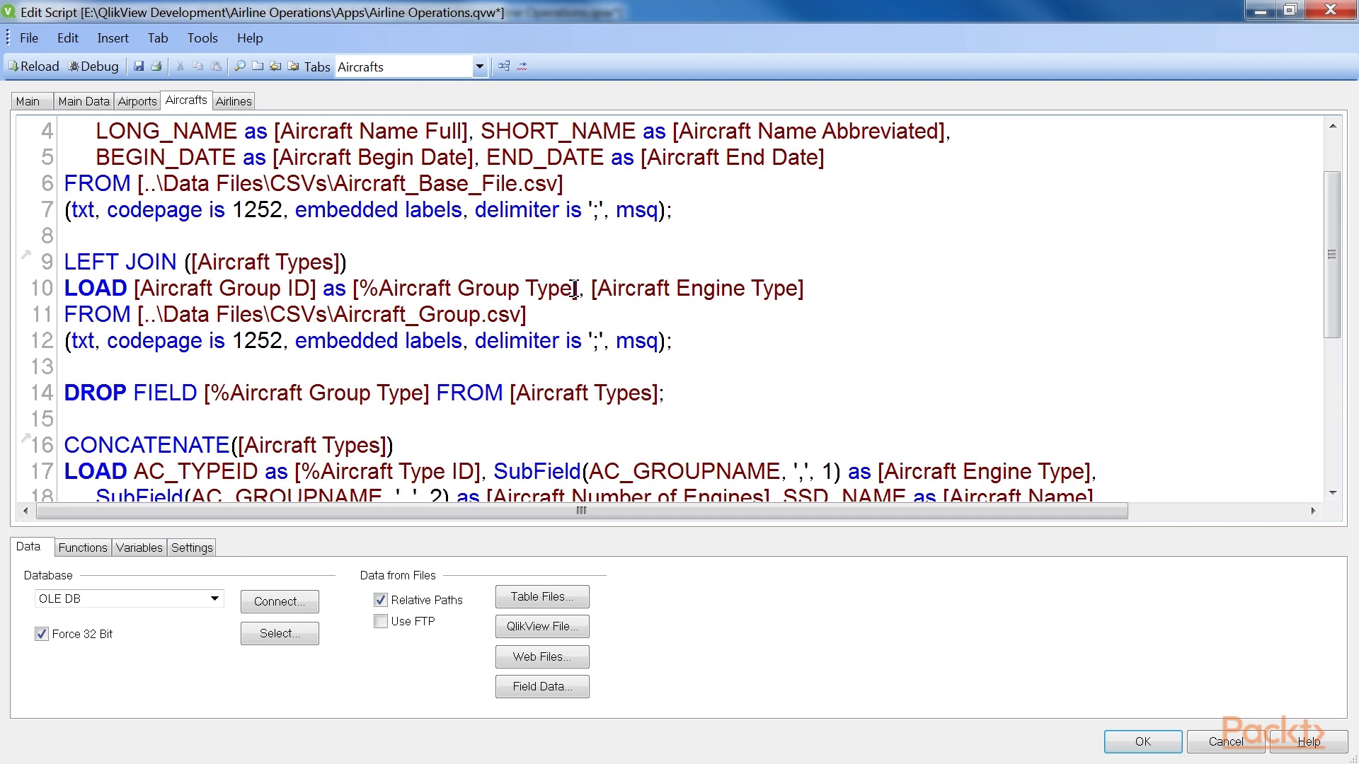
scroll(574, 288, "down", 2)
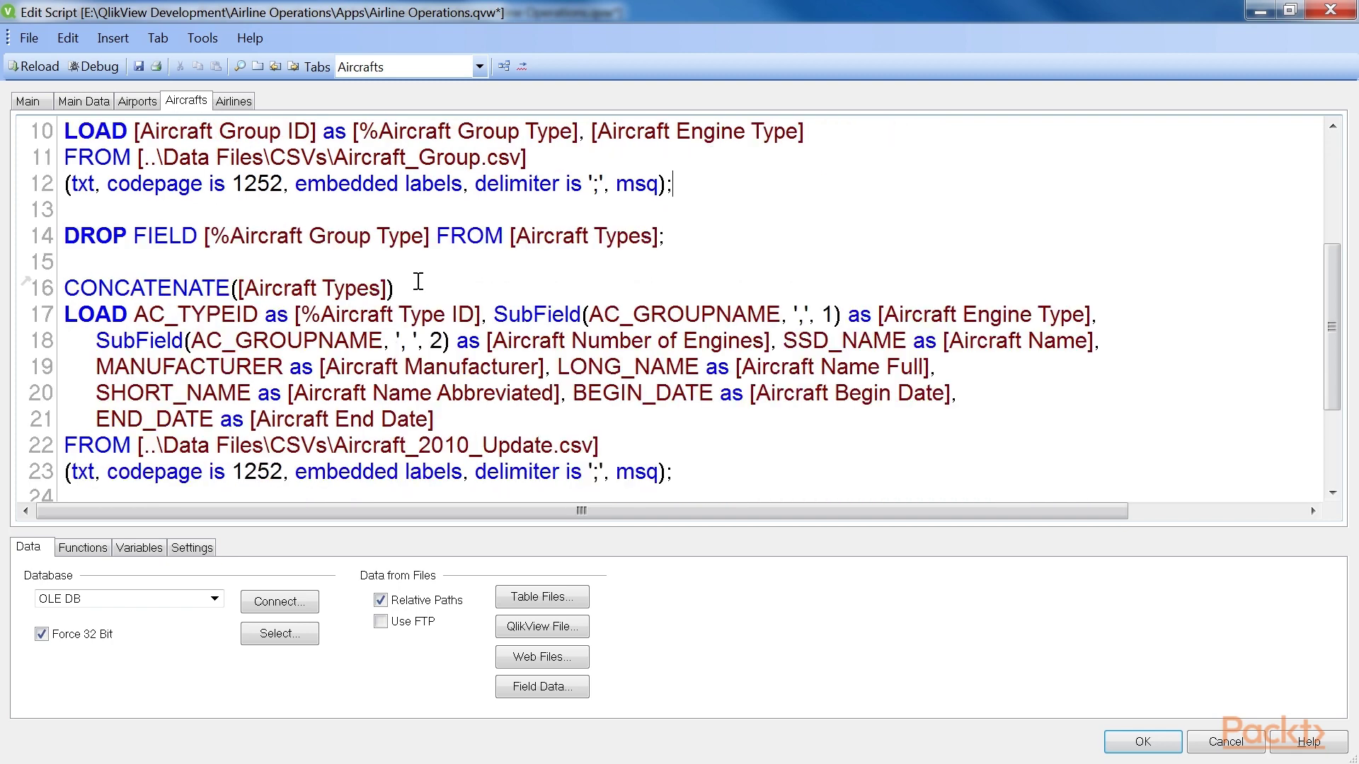
left_click_drag(394, 288, 66, 288)
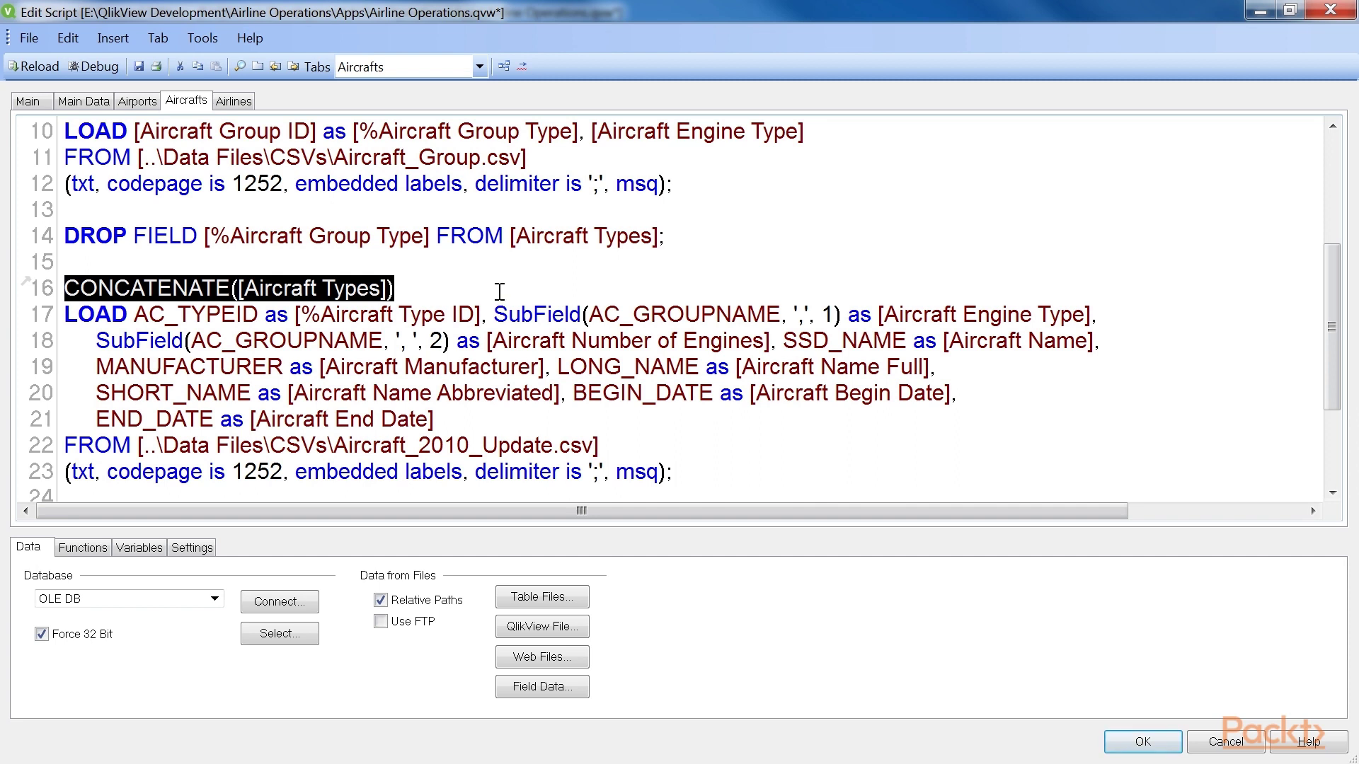
Step: Highlight the SubField expressions for Engine Type and Number of Engines, then the DROP FIELD statement
left_click_drag(589, 314, 781, 314)
left_click_drag(977, 314, 1090, 315)
left_click_drag(572, 340, 770, 340)
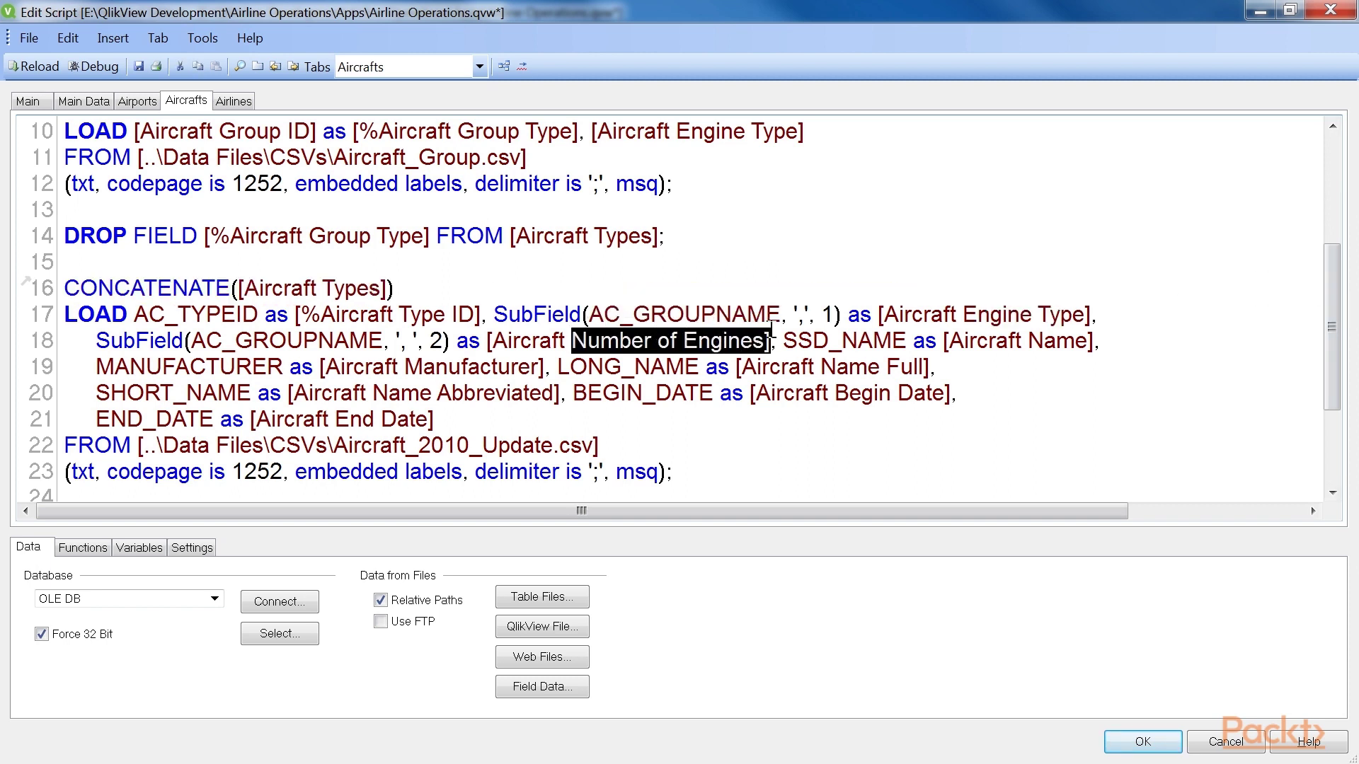
left_click_drag(494, 314, 845, 309)
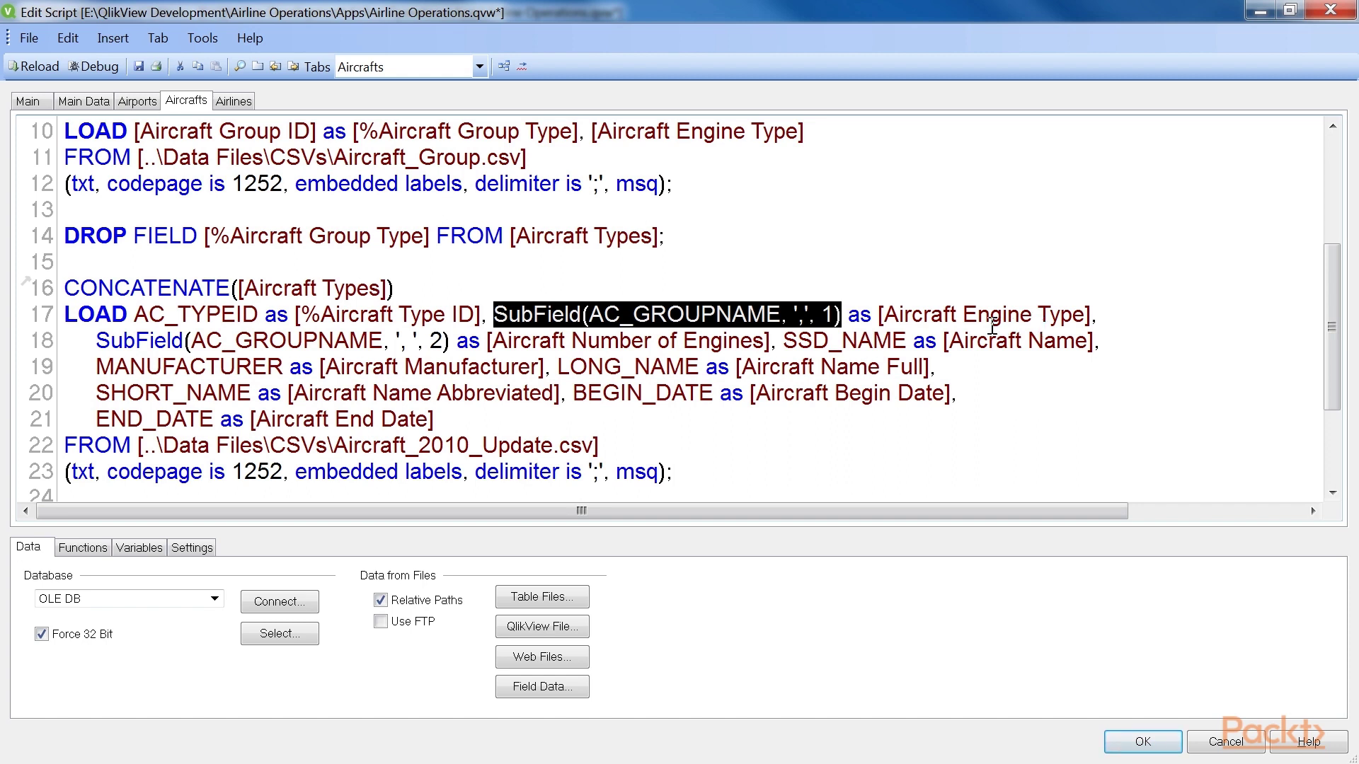
left_click_drag(493, 314, 1093, 303)
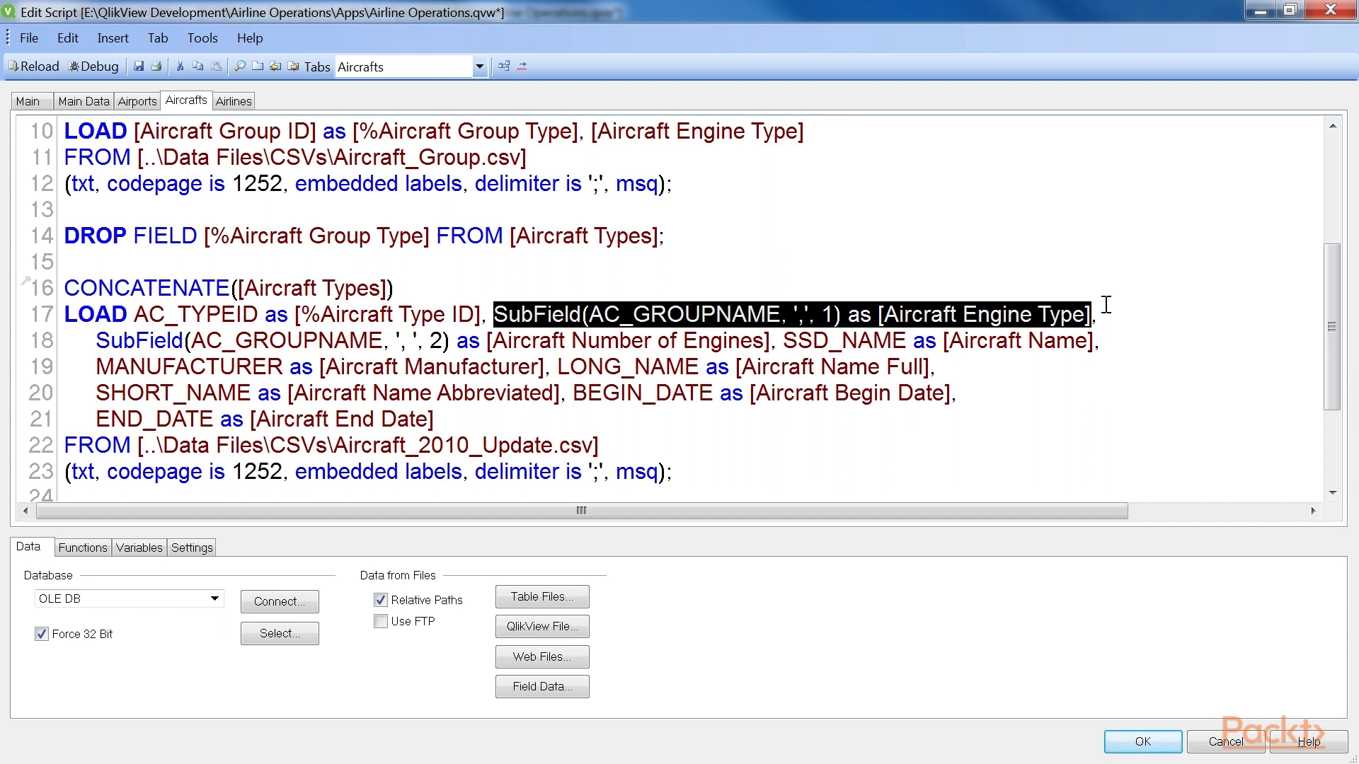
key("F3")
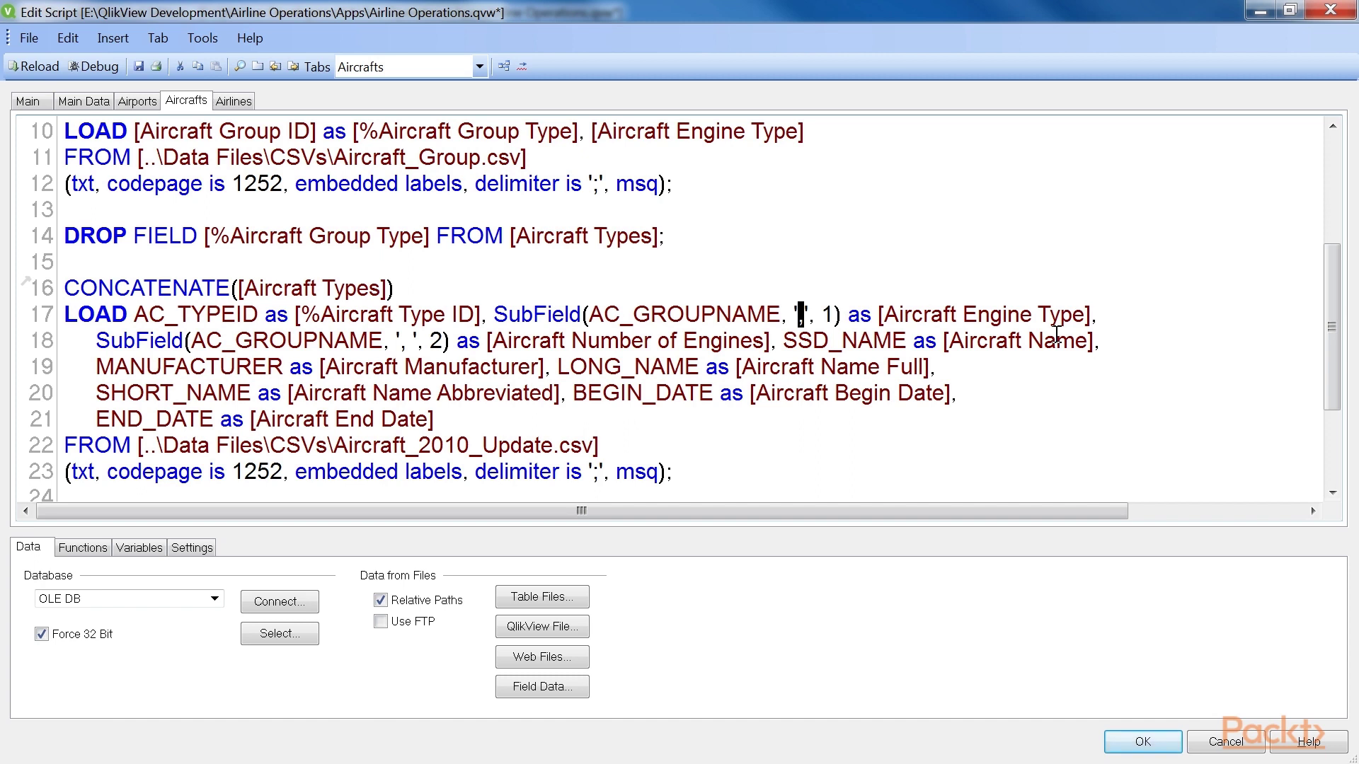
left_click_drag(678, 236, 51, 240)
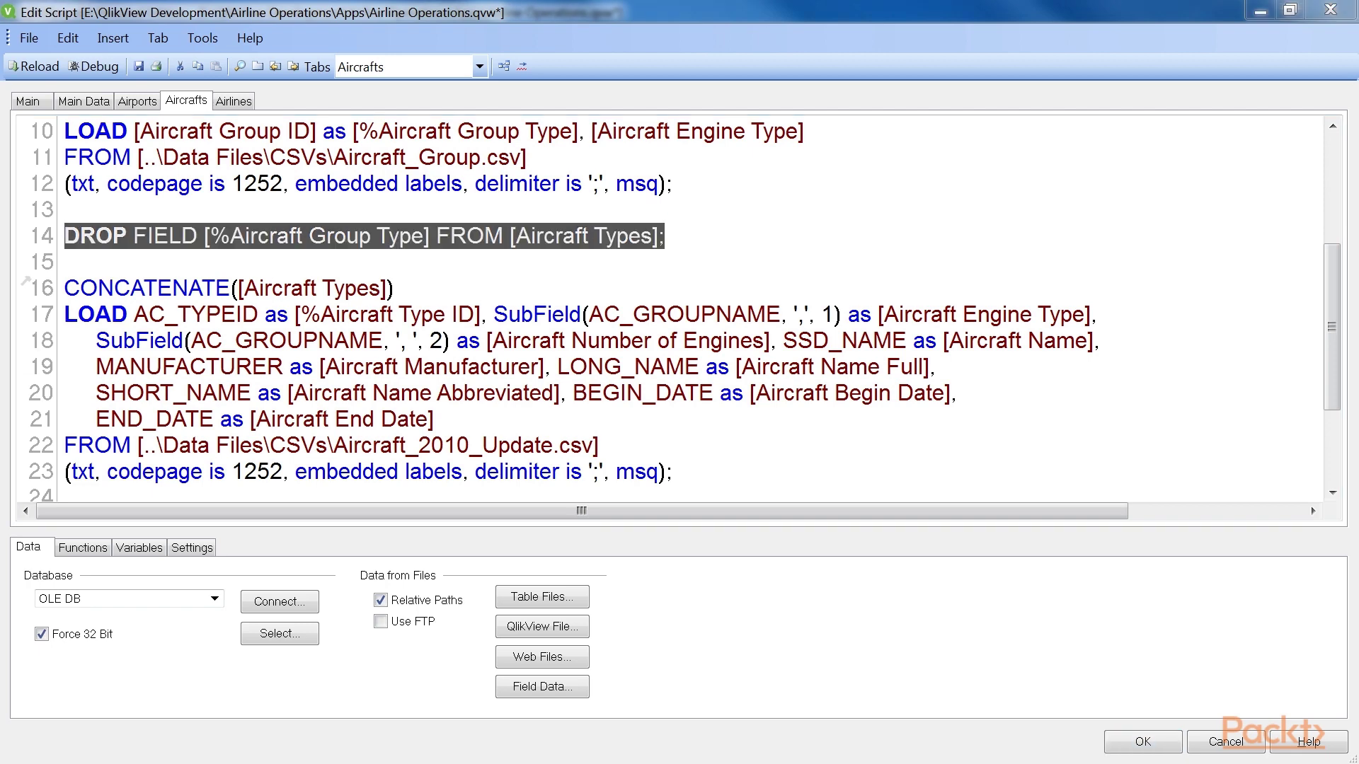
Step: Save the entire document, then reload the script so Aircraft_2010_Update's 378 lines load into Aircraft Types
left_click(28, 39)
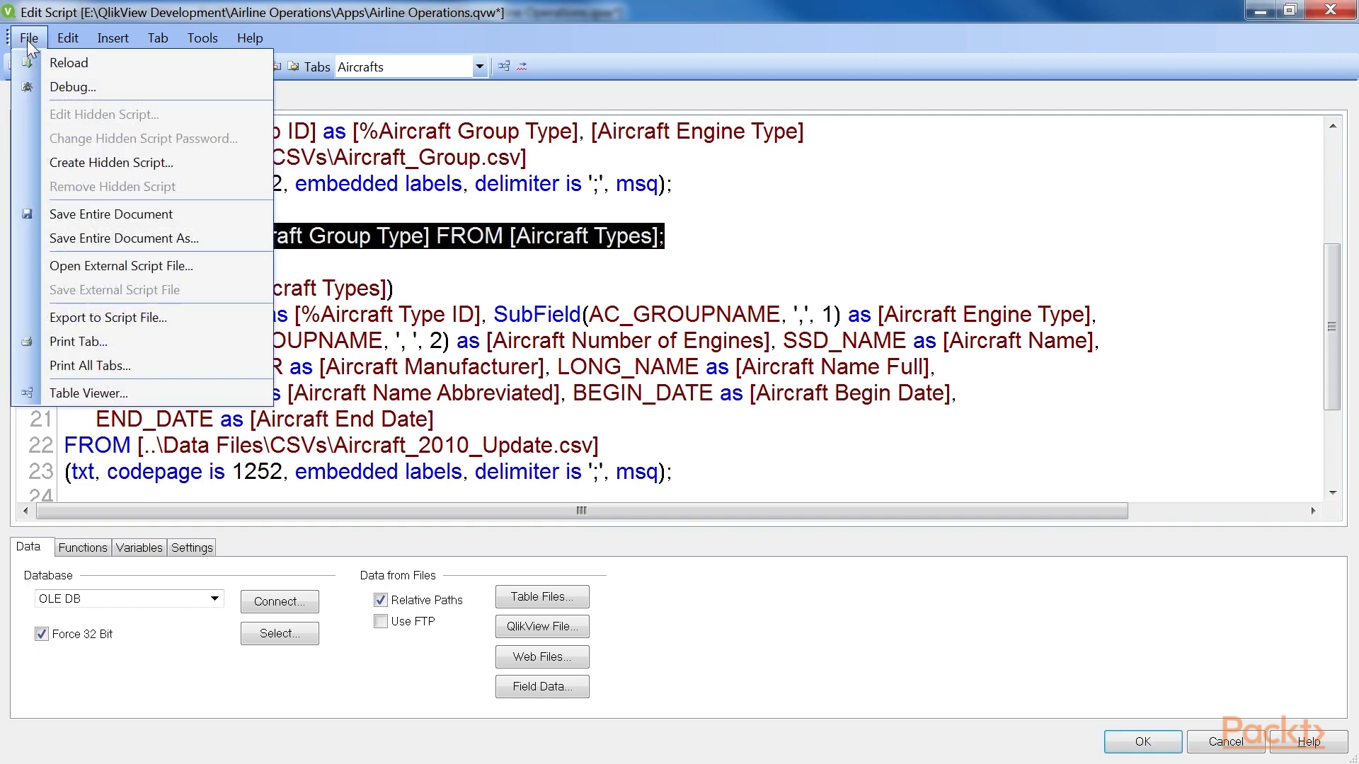
left_click(111, 213)
left_click(29, 39)
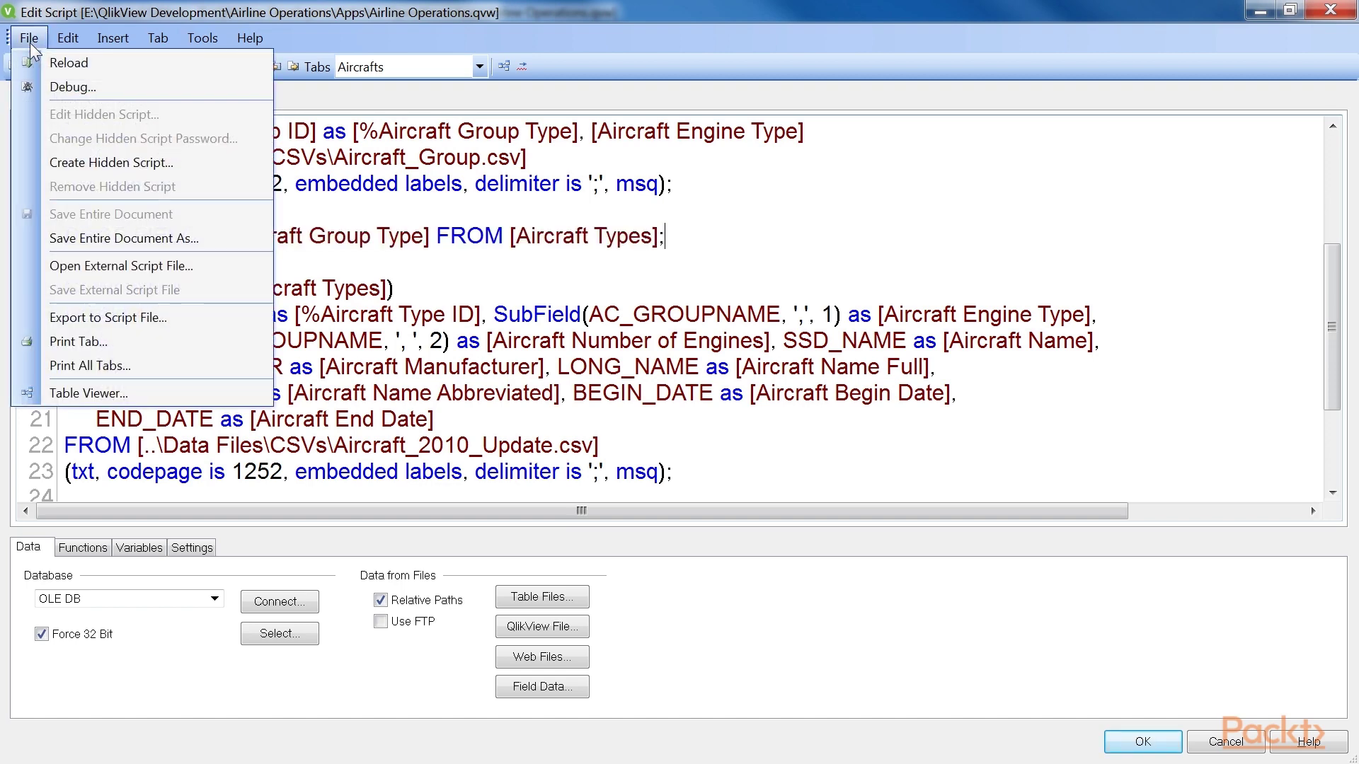
left_click(68, 62)
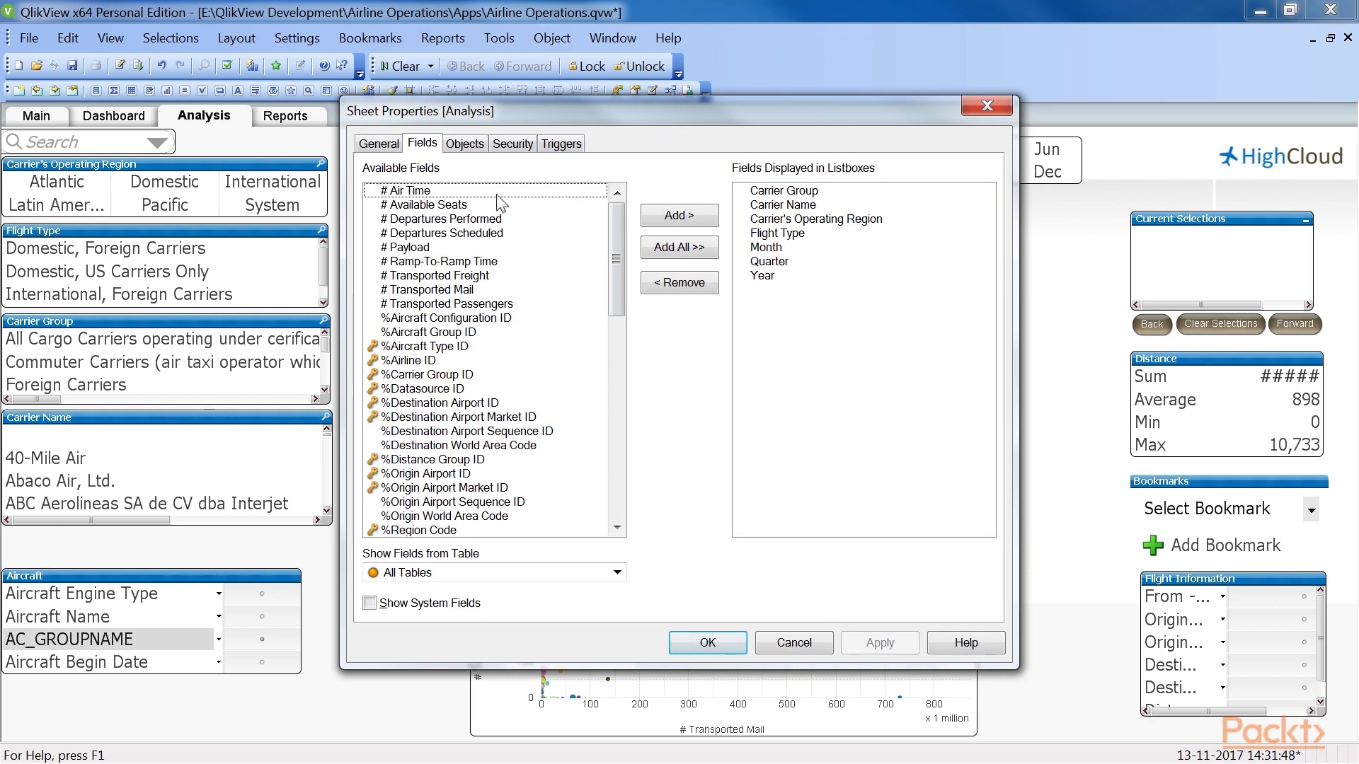
Step: Dismiss Sheet Properties, show the Table Viewer, and widen Aircraft Types to read %Aircraft Type ID and Aircraft Name
left_click(708, 642)
key("ctrl+t")
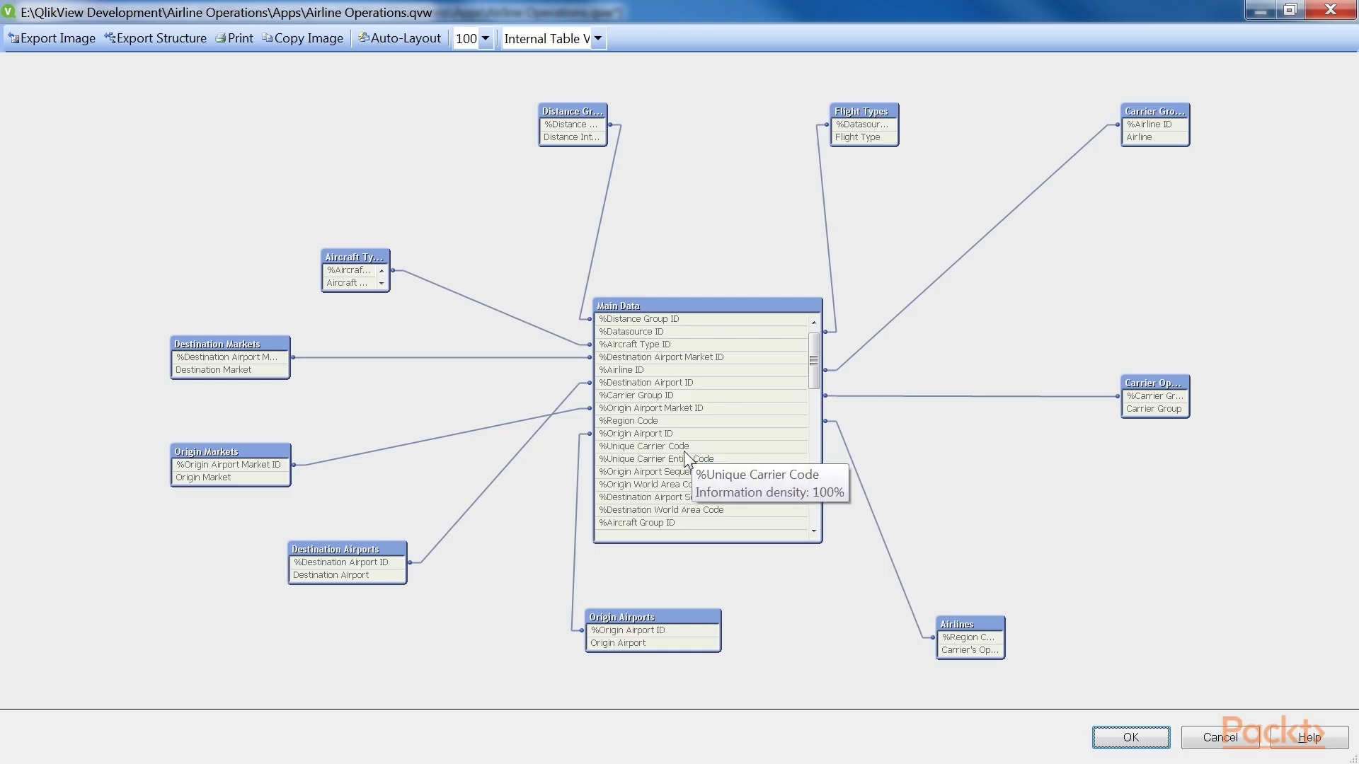
mouse_move(677, 345)
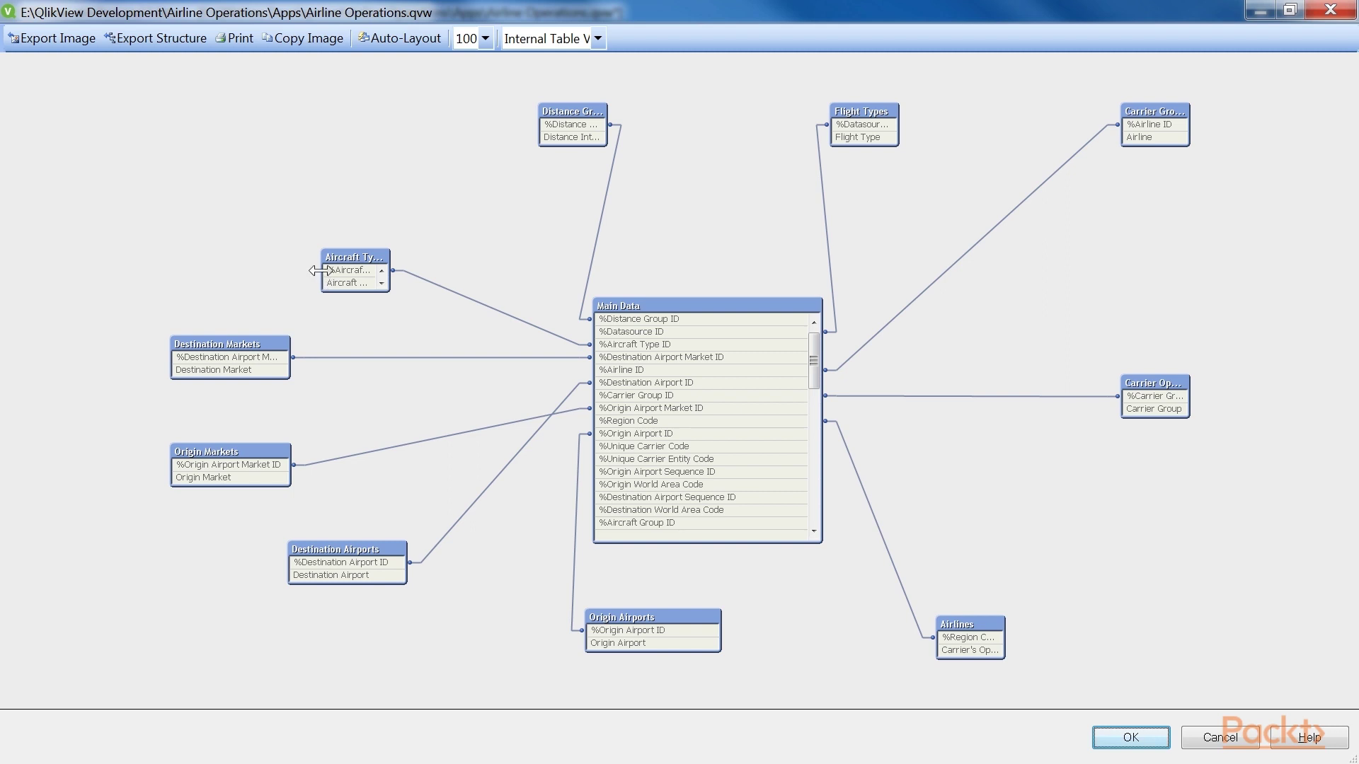
left_click_drag(321, 271, 266, 276)
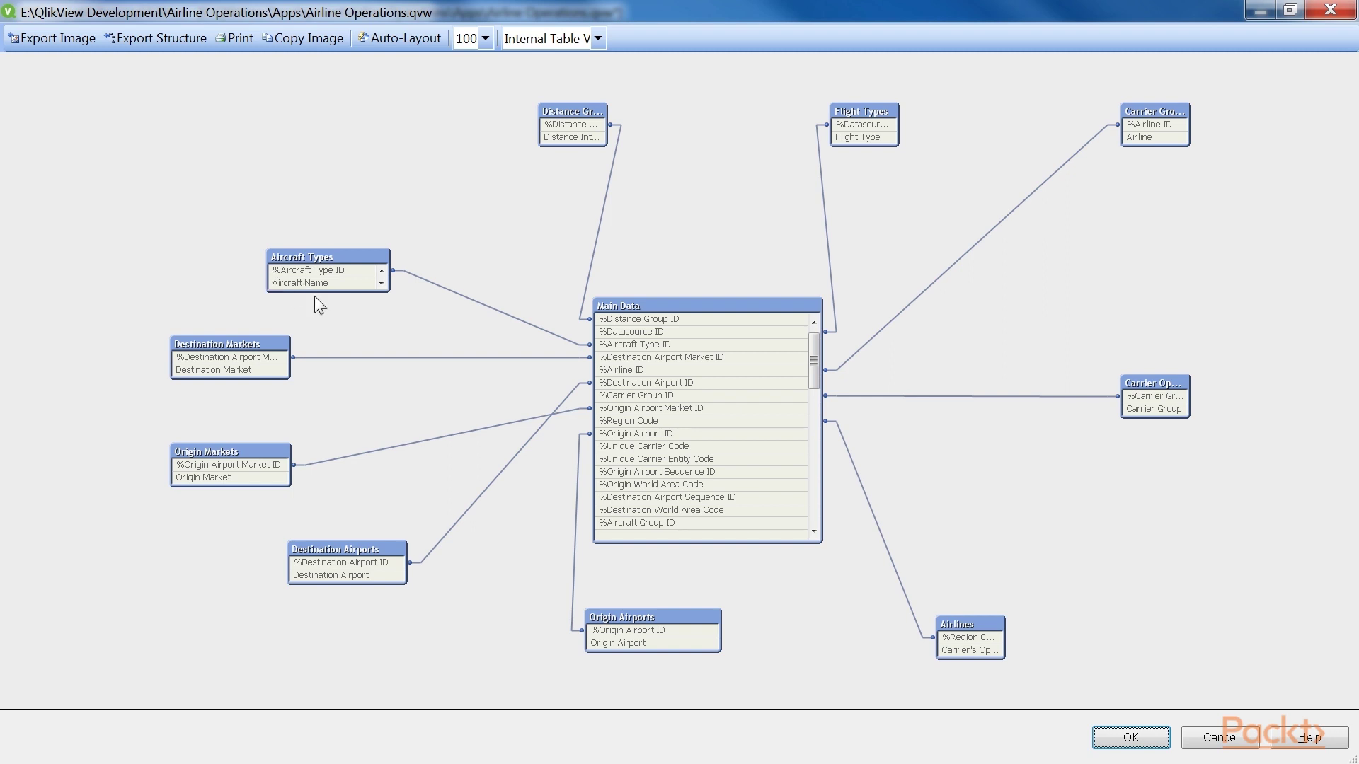